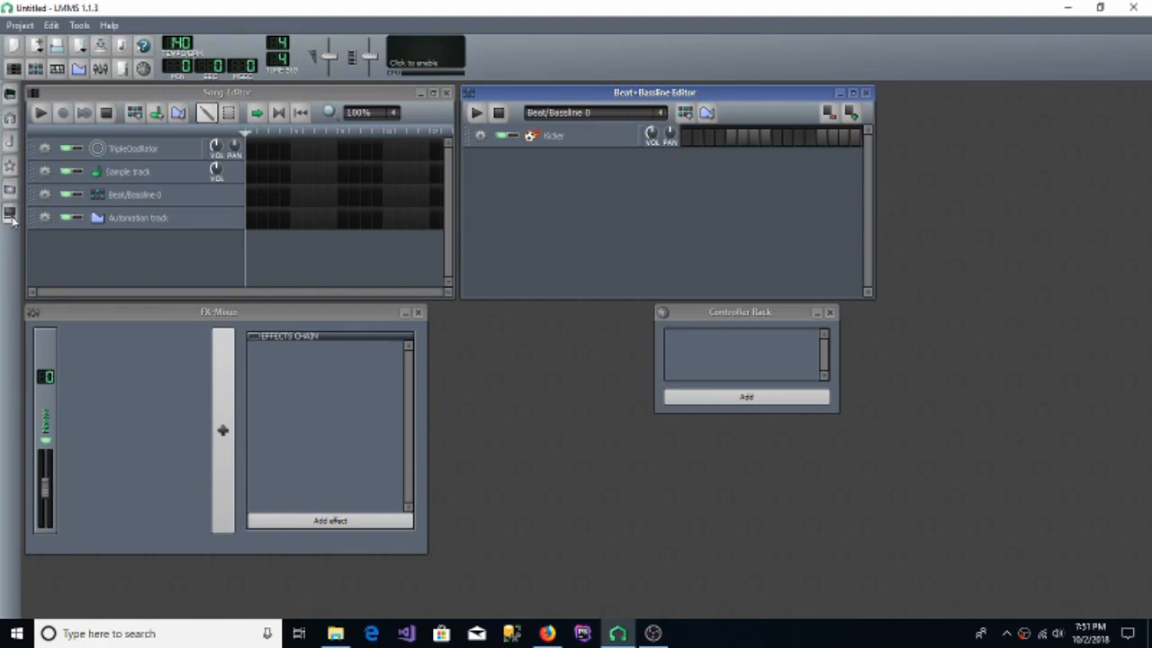
# Step: Show the computer file browser wider and expand C:/Program Files (x86)/Image-Line/FL Studio 20/Data/Patches/Packs
pyautogui.click(10, 214)
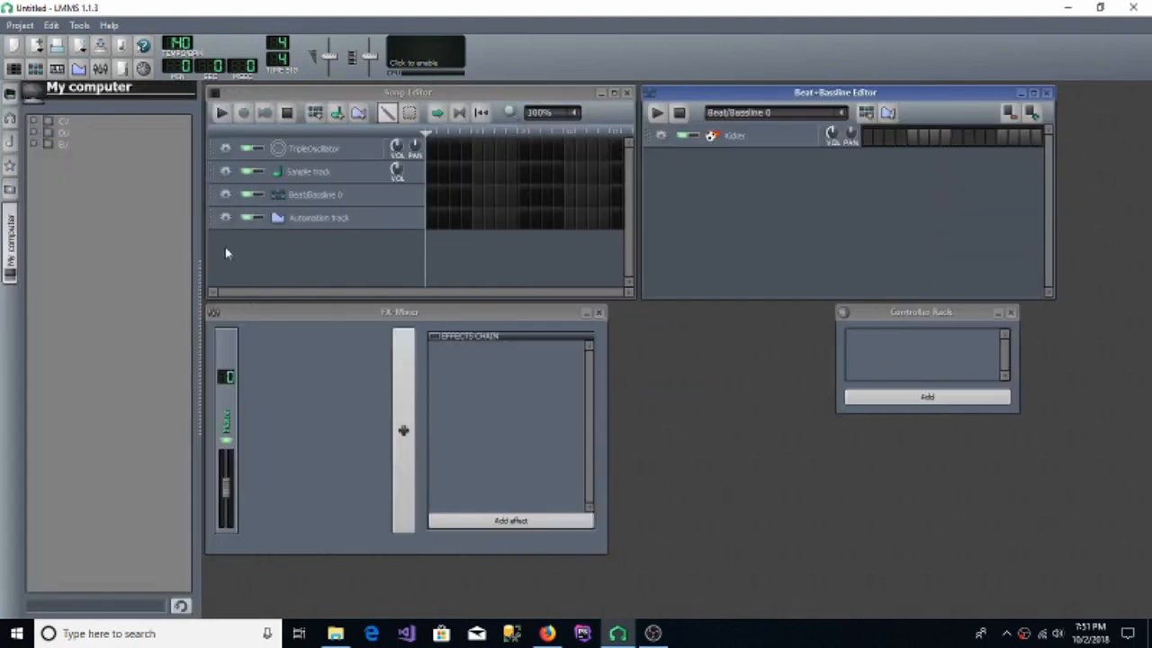
pyautogui.moveTo(199, 270); pyautogui.dragTo(316, 270)
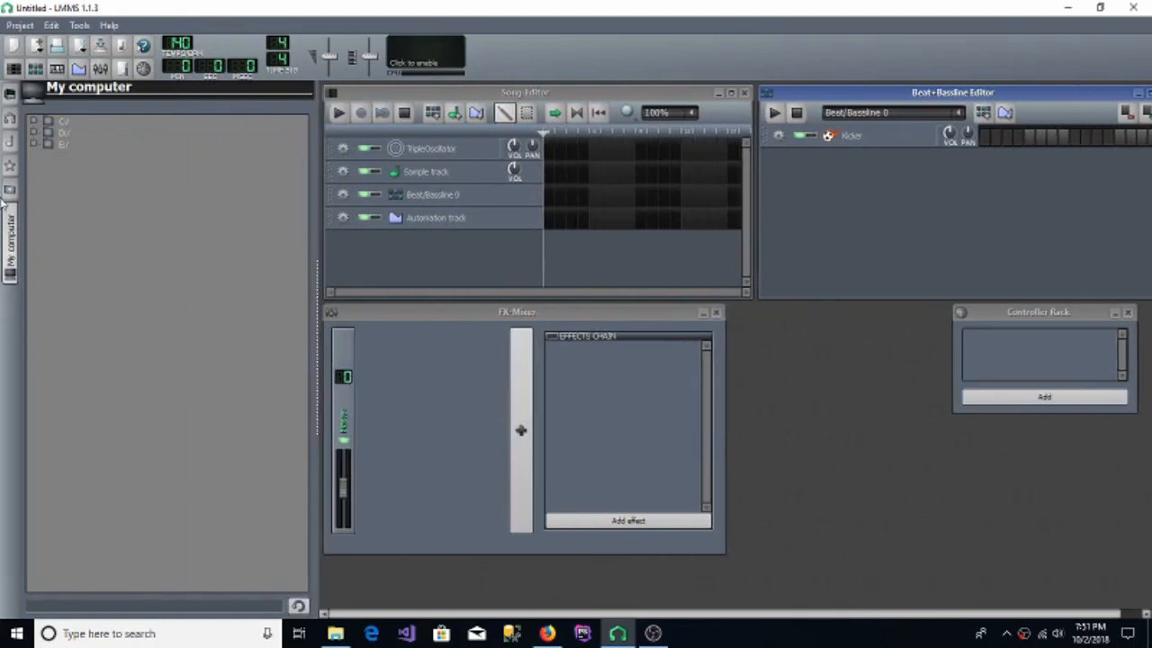
pyautogui.click(36, 122)
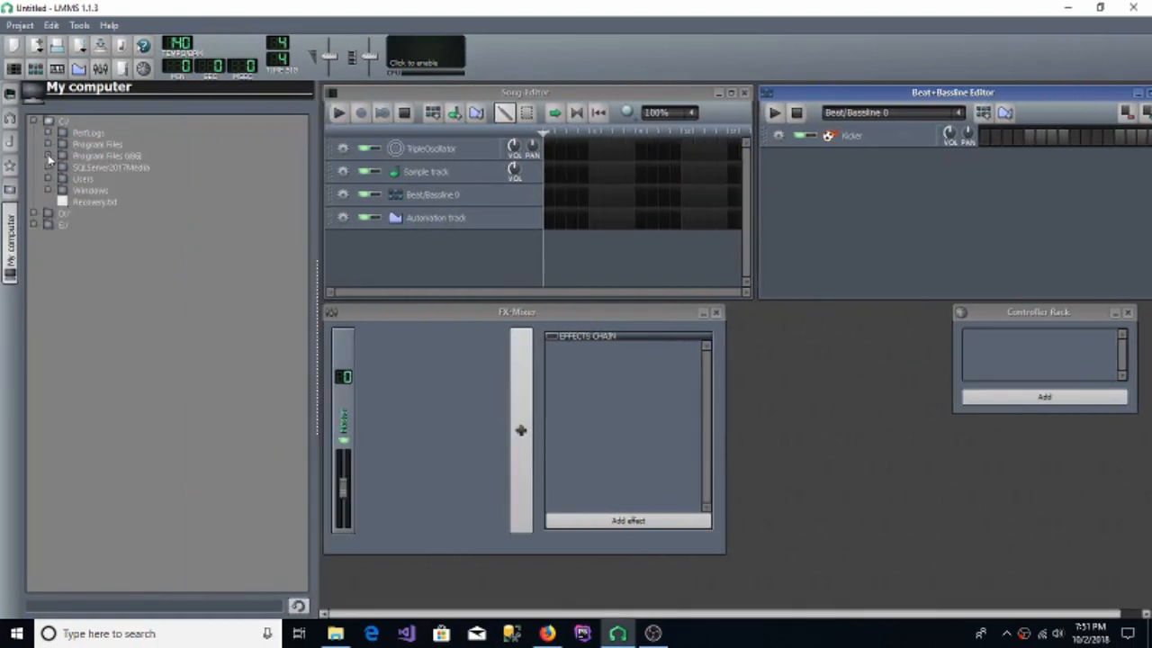
pyautogui.click(49, 156)
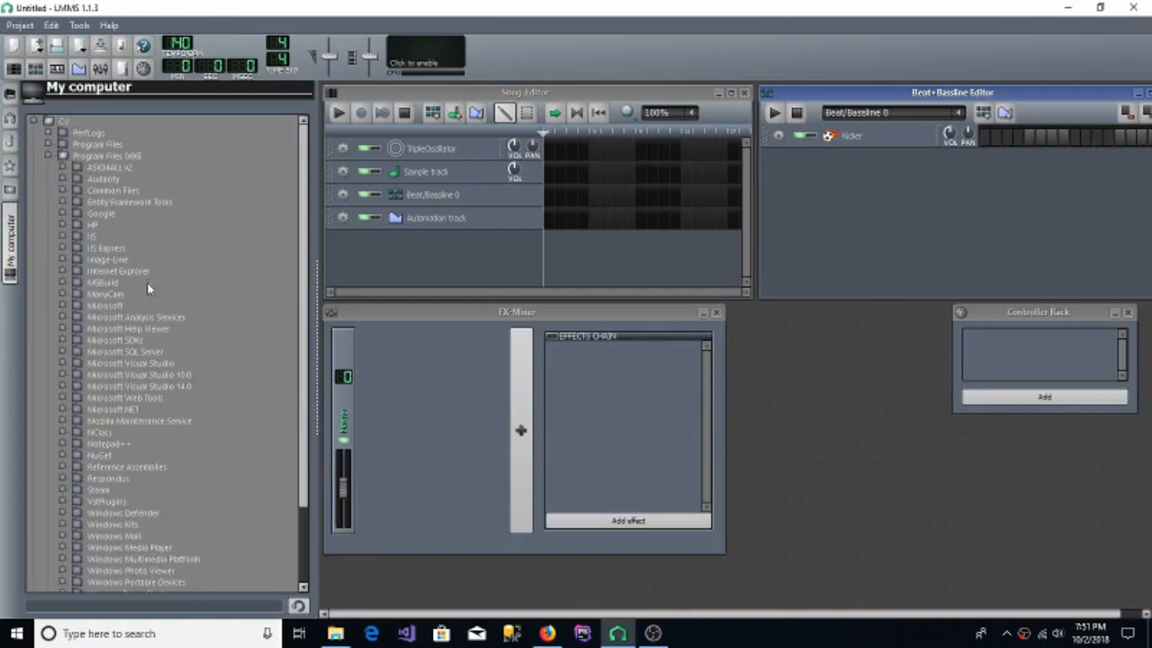
pyautogui.click(62, 260)
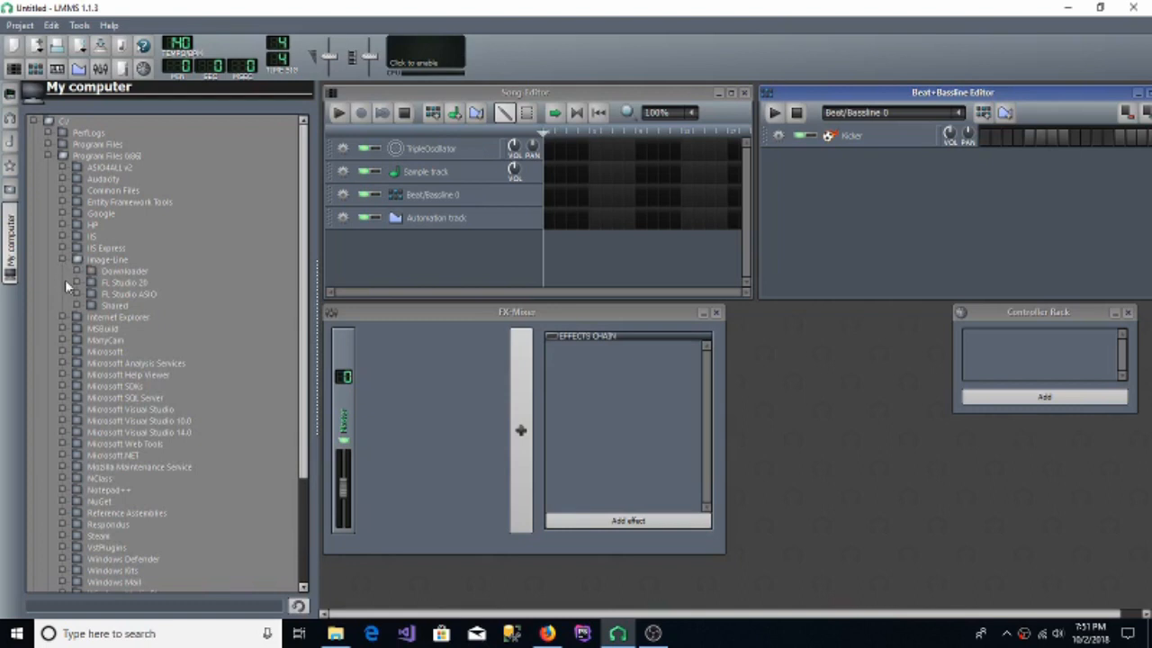
pyautogui.click(77, 284)
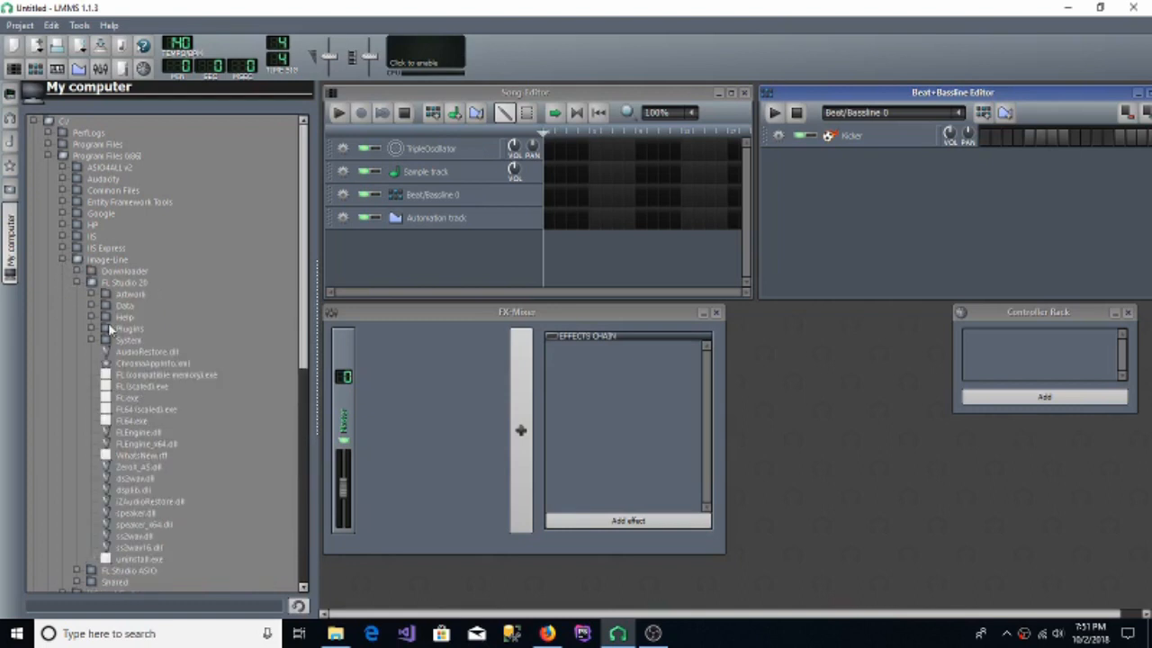
pyautogui.click(91, 306)
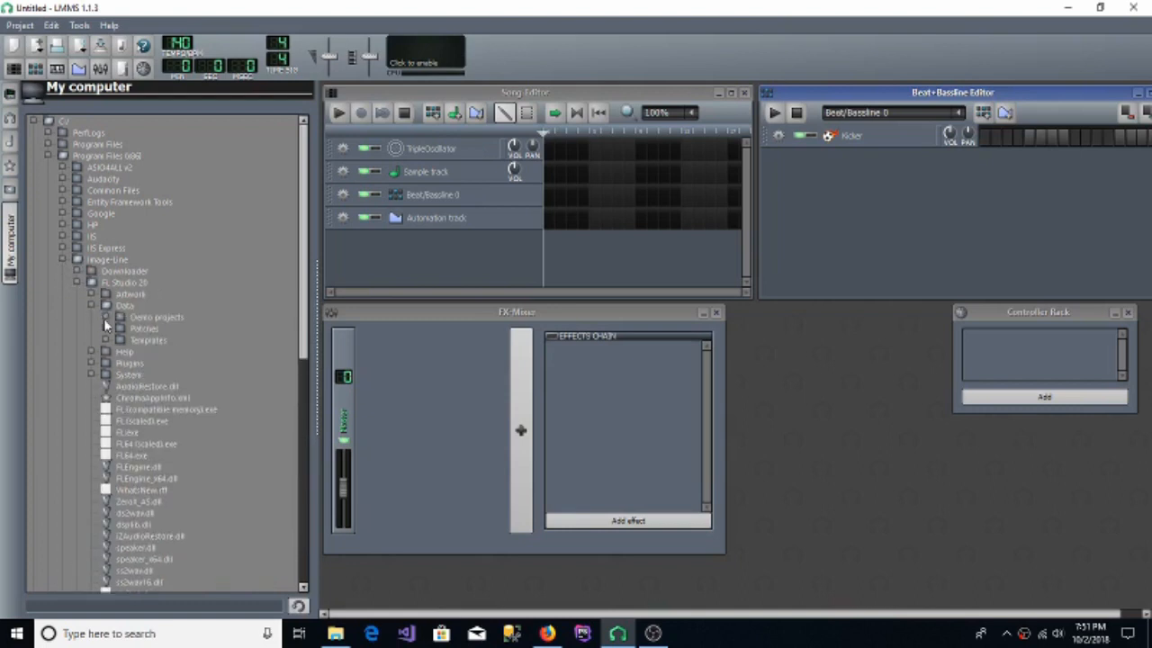
pyautogui.click(105, 329)
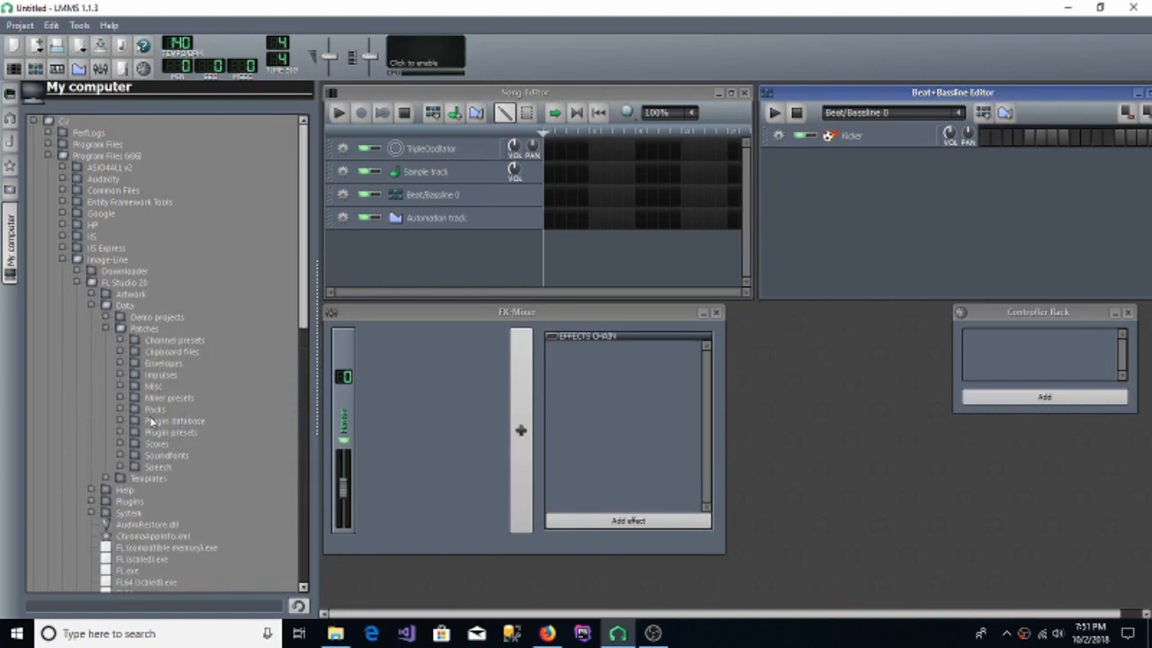
pyautogui.click(120, 409)
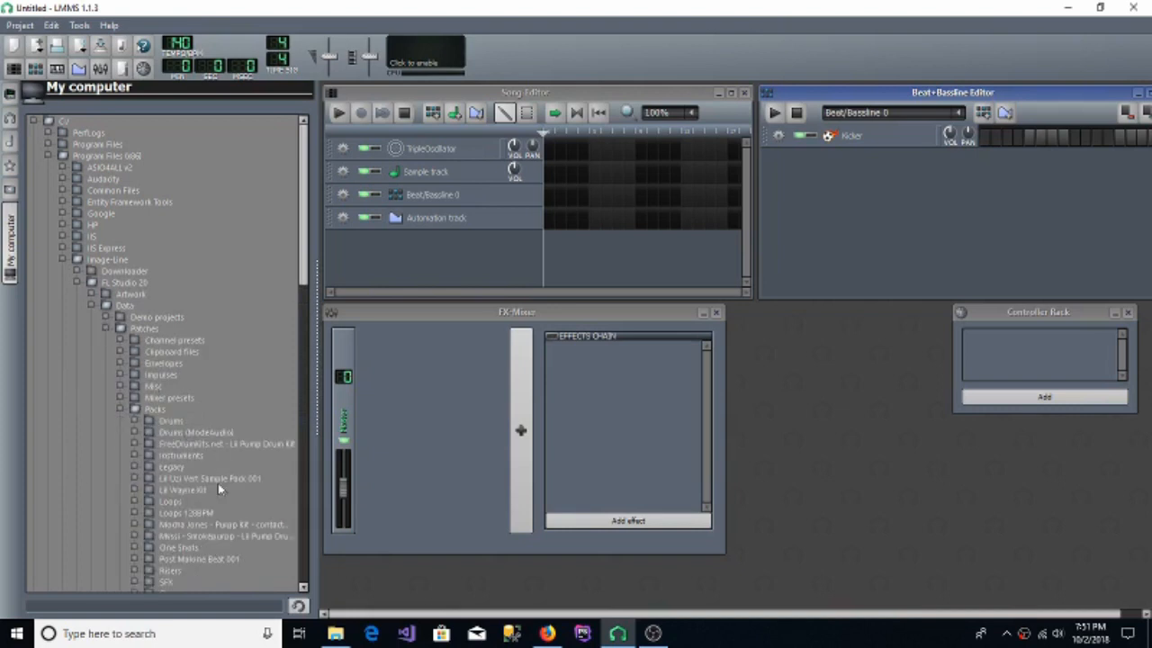
# Step: Expand the Purpp Kit pack's 03. One Shots and Bass folders and preview the 808 Bass-140BPM-G sample
pyautogui.scroll(-1, 219, 490)
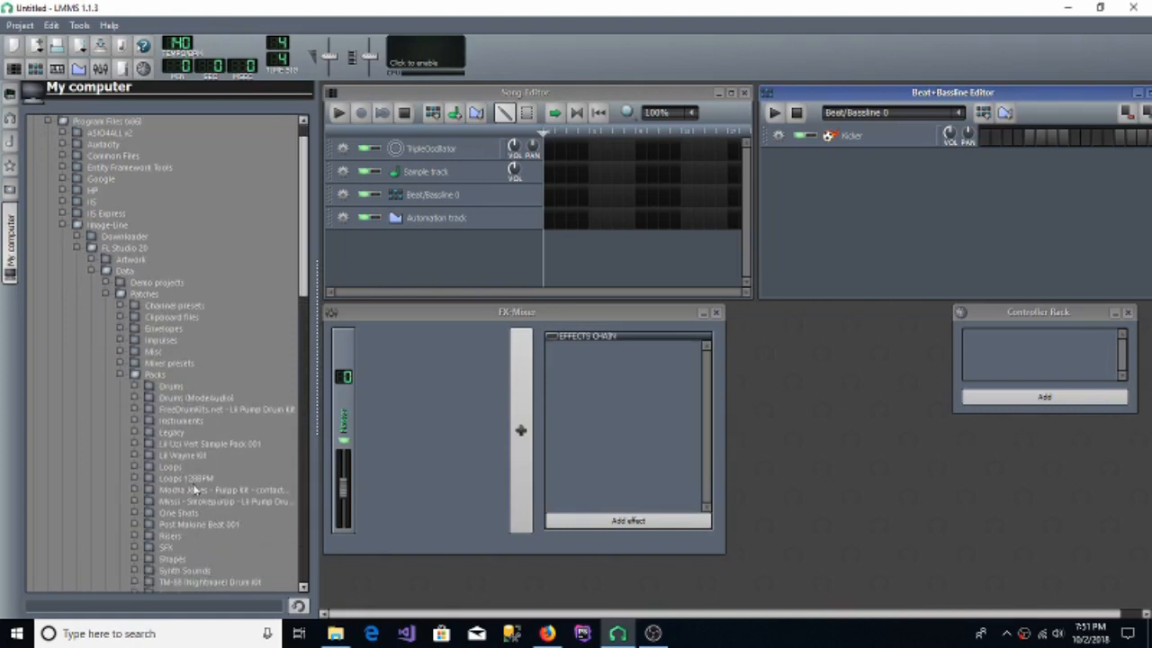
pyautogui.click(134, 491)
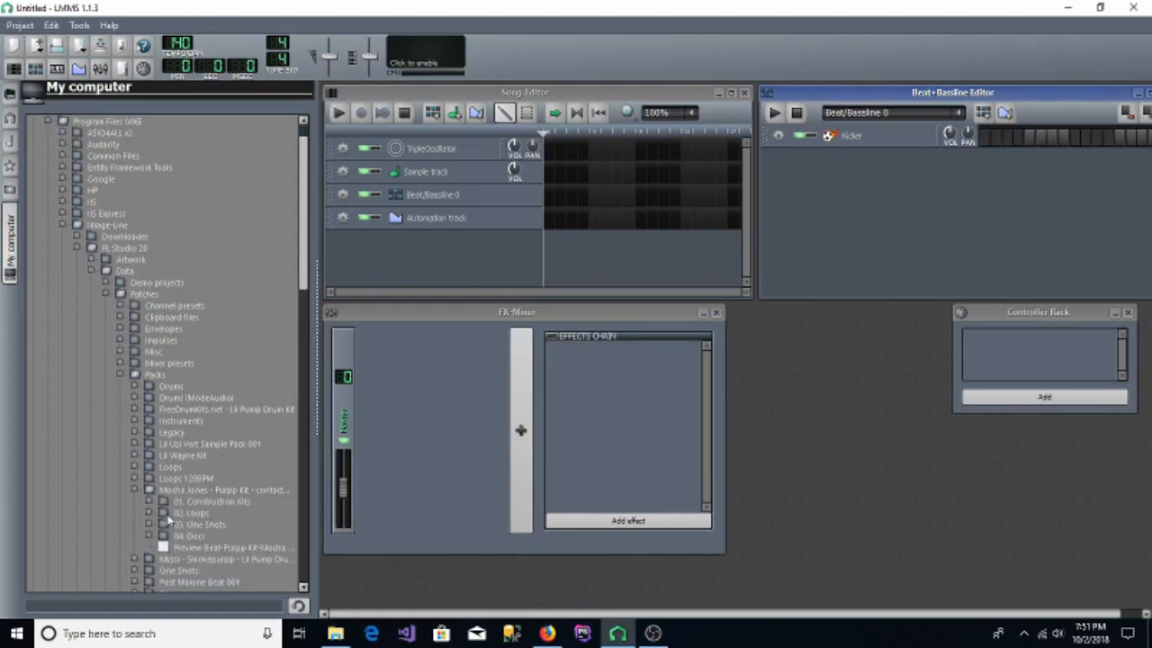
pyautogui.click(149, 526)
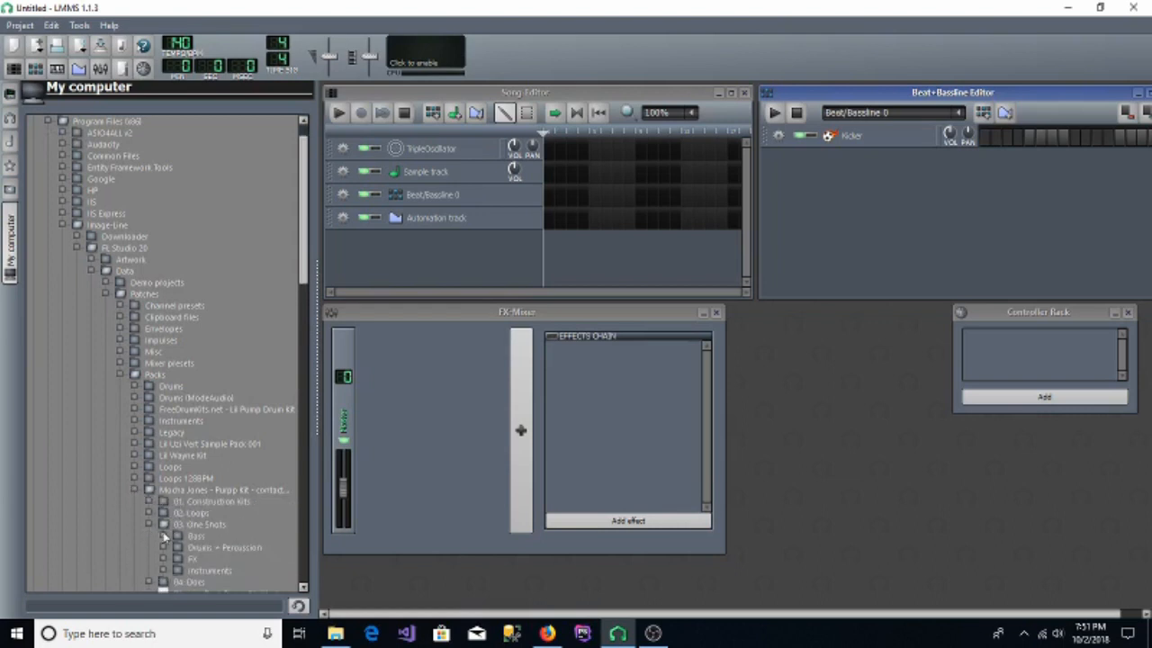
pyautogui.click(164, 536)
pyautogui.scroll(-3, 225, 513)
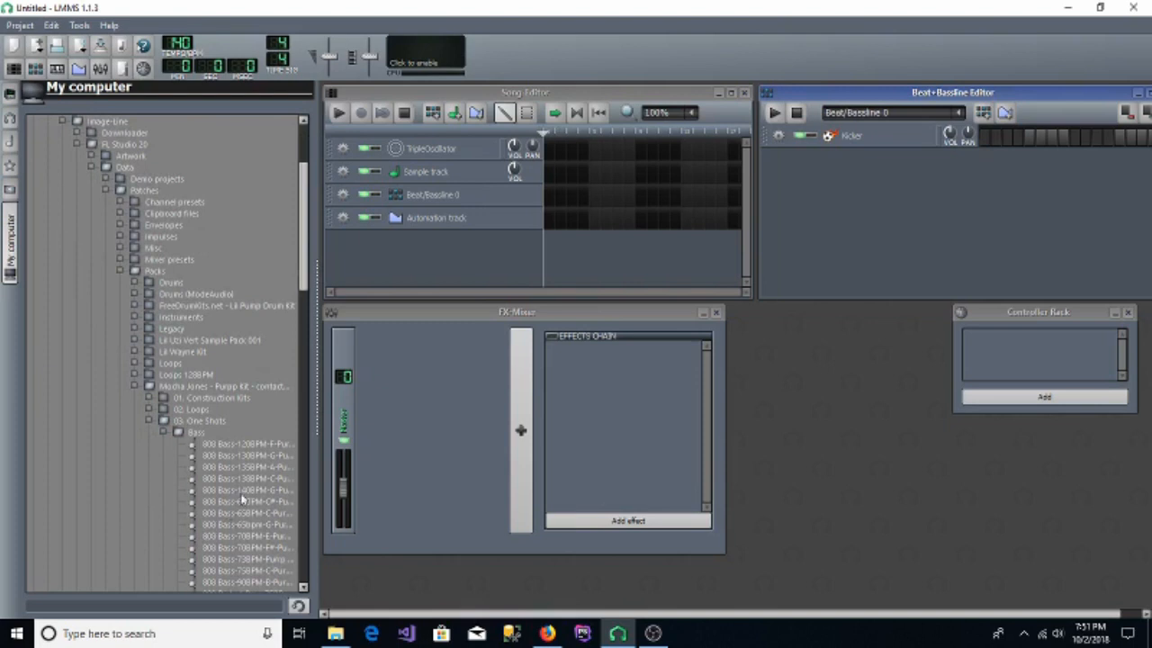
pyautogui.click(242, 494)
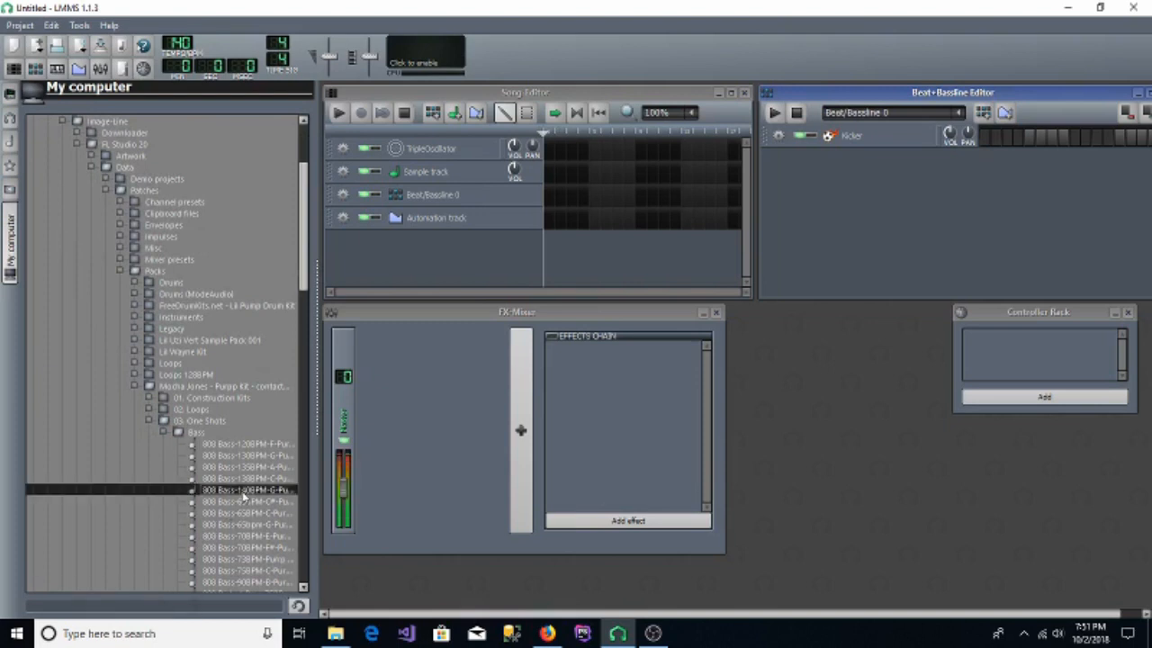
# Step: Add the GTune tuner plugin to the master channel's effects chain in the FX-Mixer
pyautogui.click(671, 525)
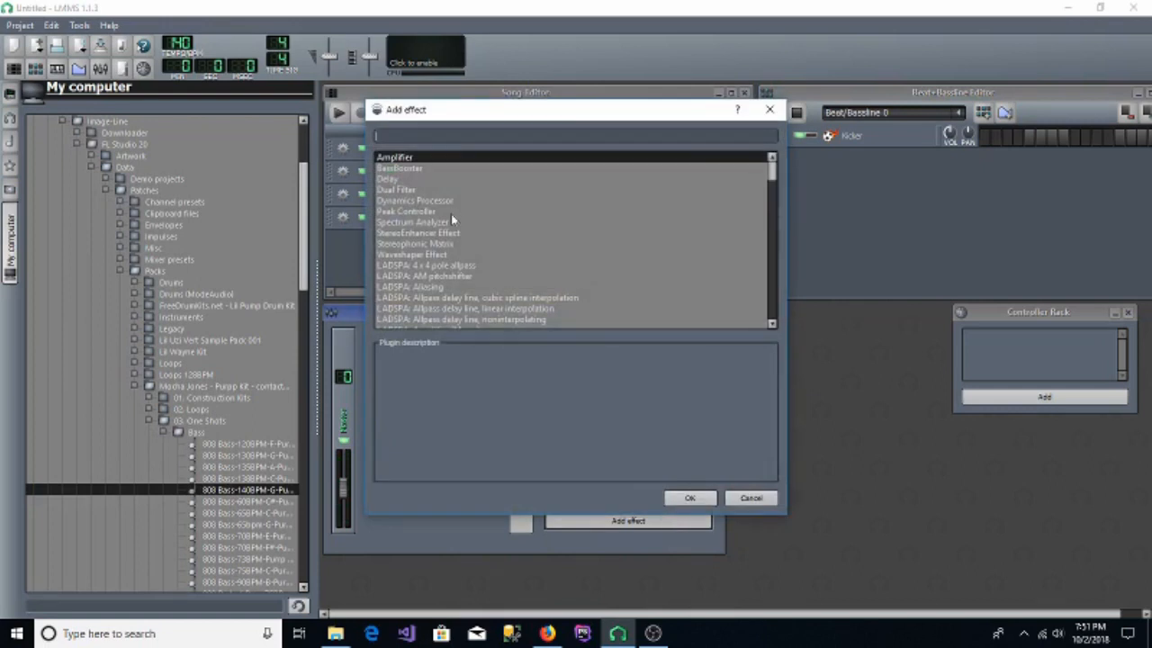
pyautogui.write('gt')
pyautogui.press('Return')
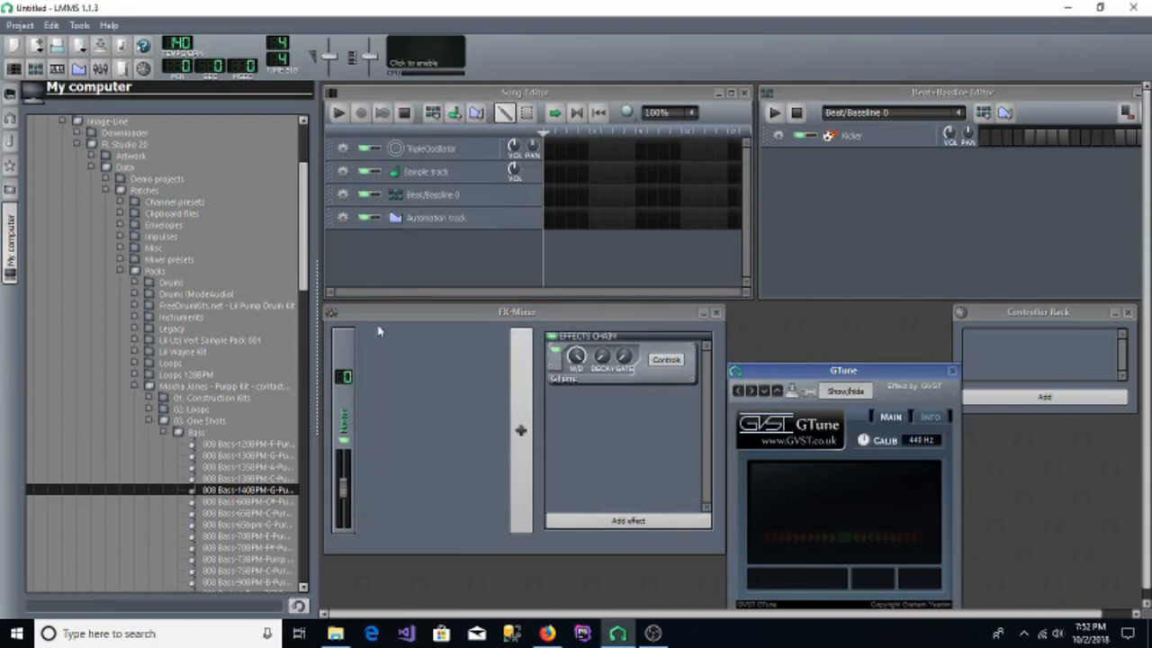
# Step: Preview the 808 Bass-140BPM-G sample with the tuner active and open it as a new instrument track in the Beat+Bassline Editor
pyautogui.click(228, 491)
pyautogui.click(228, 491)
pyautogui.click(227, 492)
pyautogui.rightClick(228, 492)
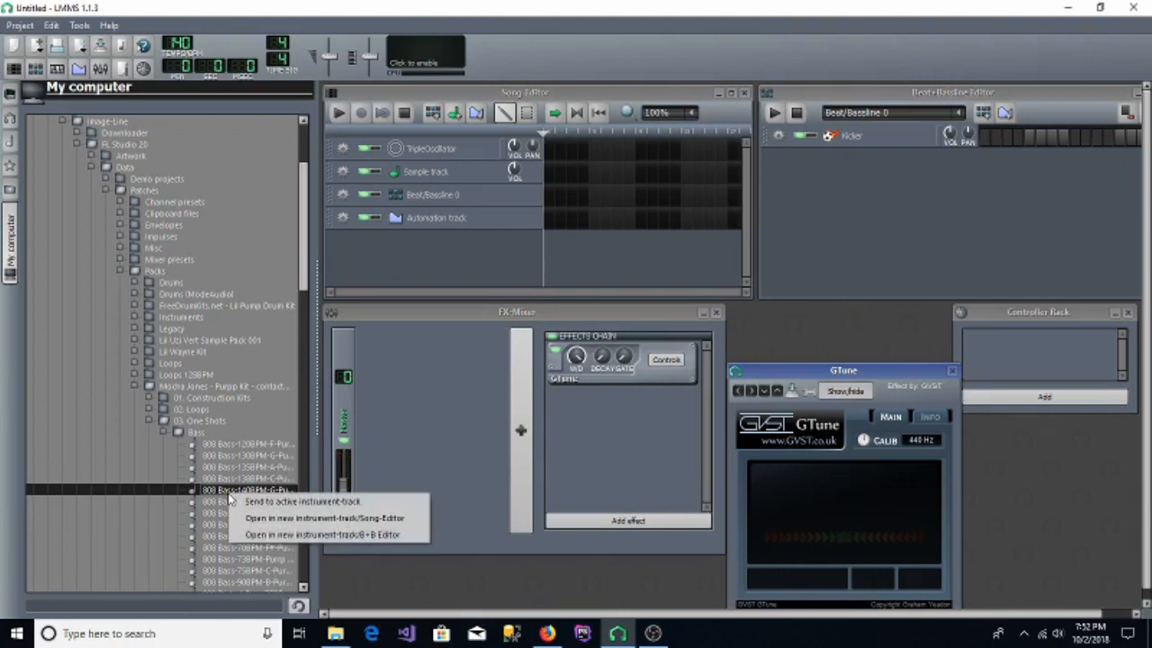
pyautogui.click(270, 534)
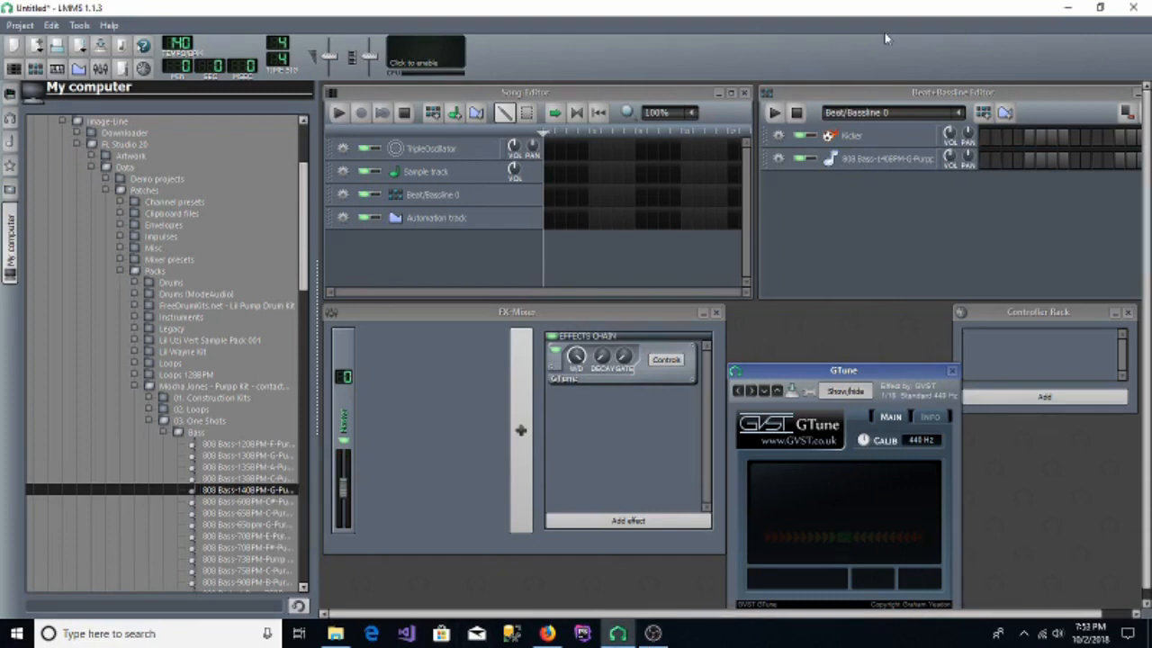
# Step: Open the 808 Bass track's instrument window, adjust the sample's base note on the piano near C5, and close the window
pyautogui.click(886, 159)
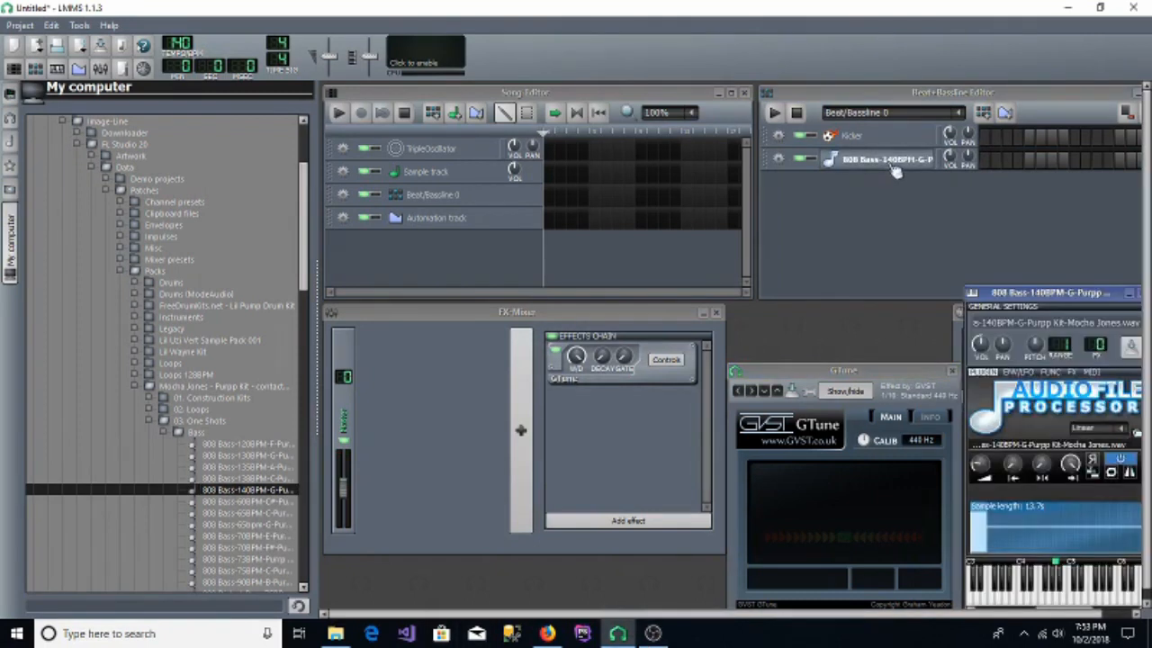
pyautogui.moveTo(1075, 299); pyautogui.dragTo(694, 126)
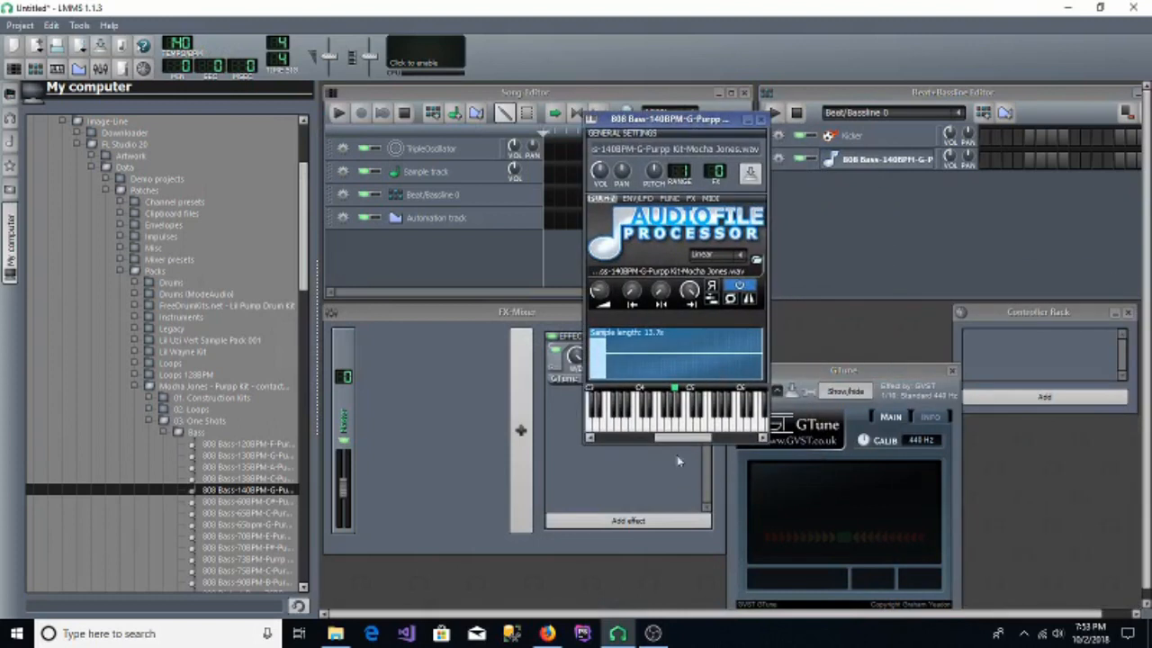
pyautogui.rightClick(689, 389)
pyautogui.click(690, 389)
pyautogui.click(761, 118)
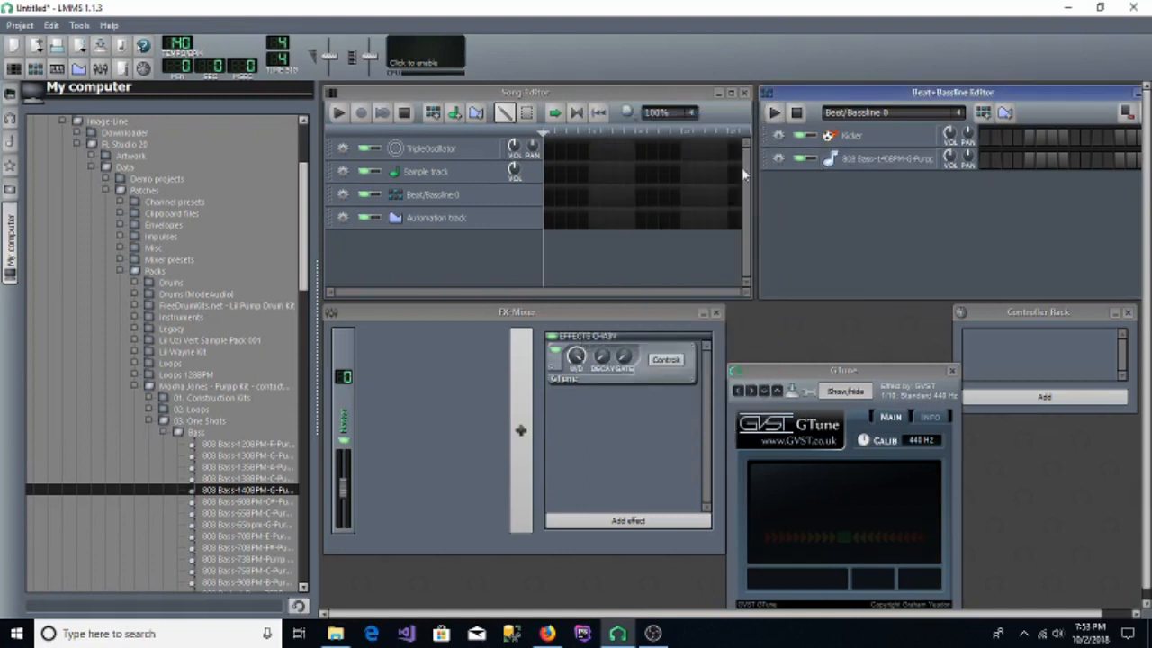
# Step: Preview claps and percussion in the kit's Drums + Percussion folder and add Clap-70BPM-F# as a new Beat+Bassline instrument track
pyautogui.click(164, 432)
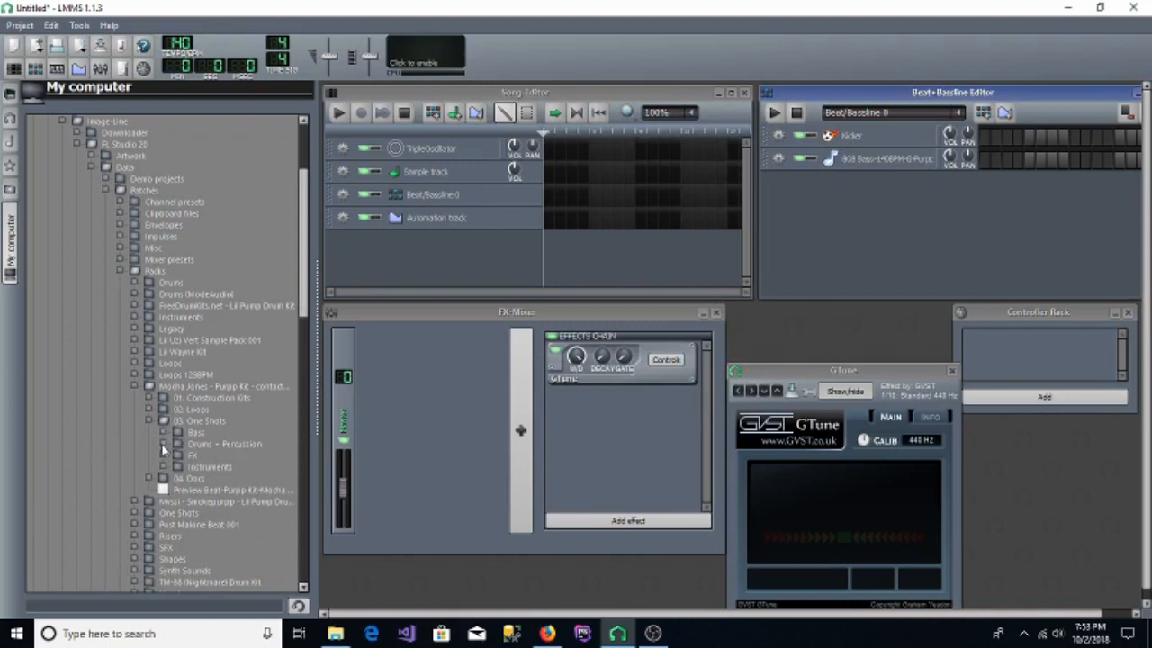
pyautogui.click(163, 445)
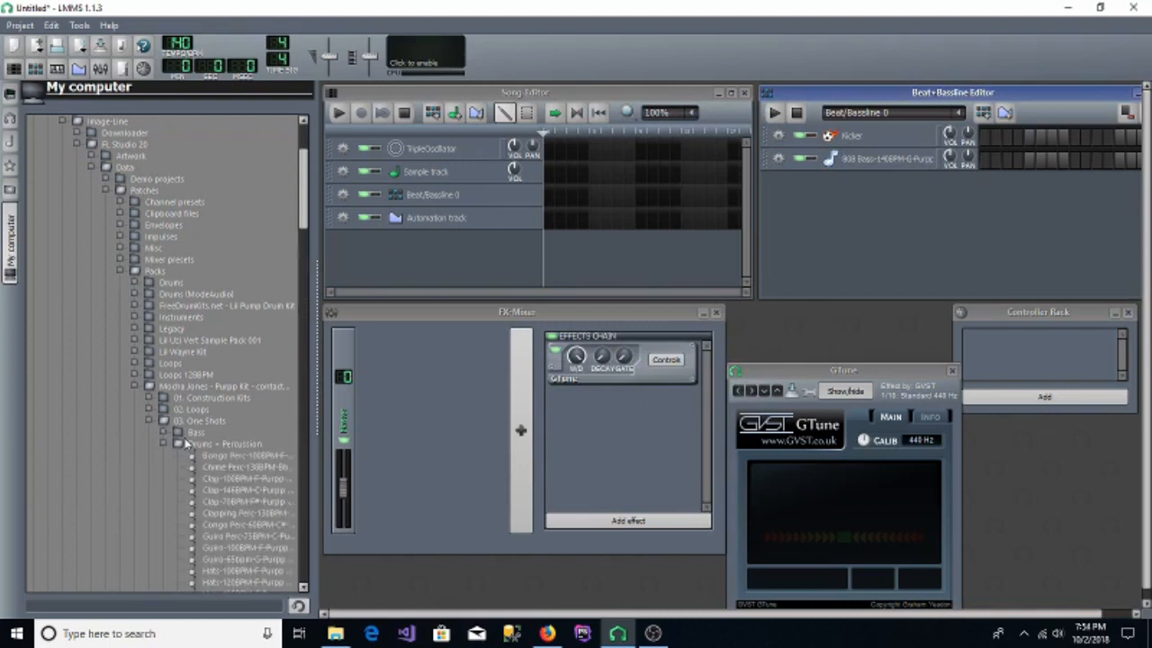
pyautogui.click(213, 481)
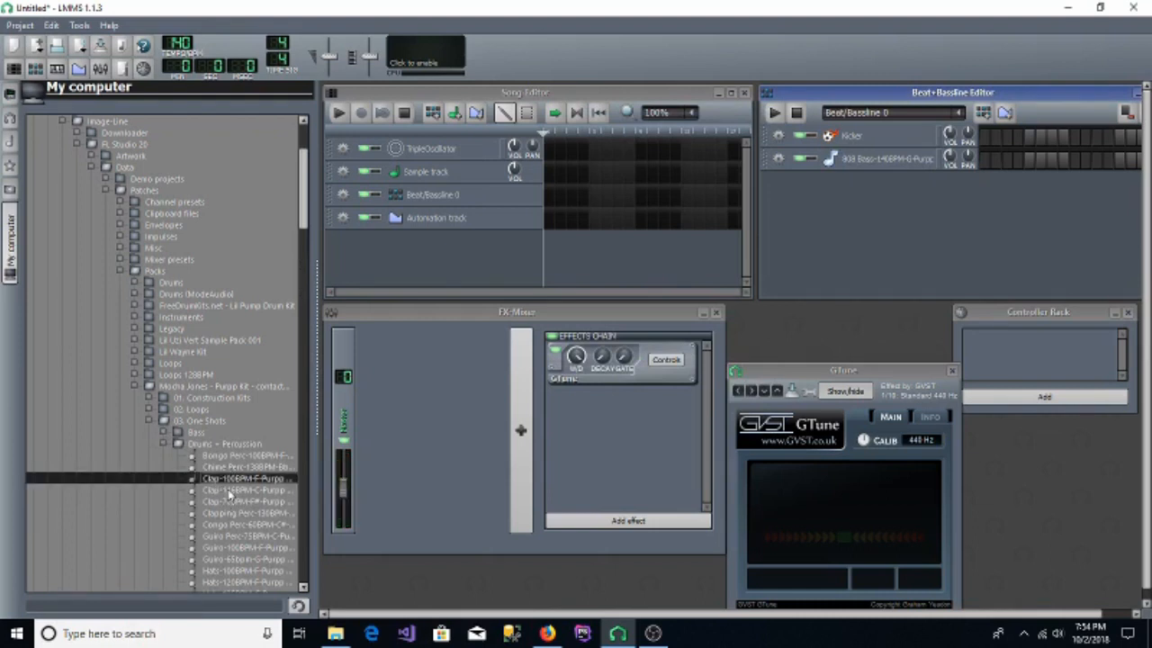
pyautogui.click(229, 491)
pyautogui.click(234, 501)
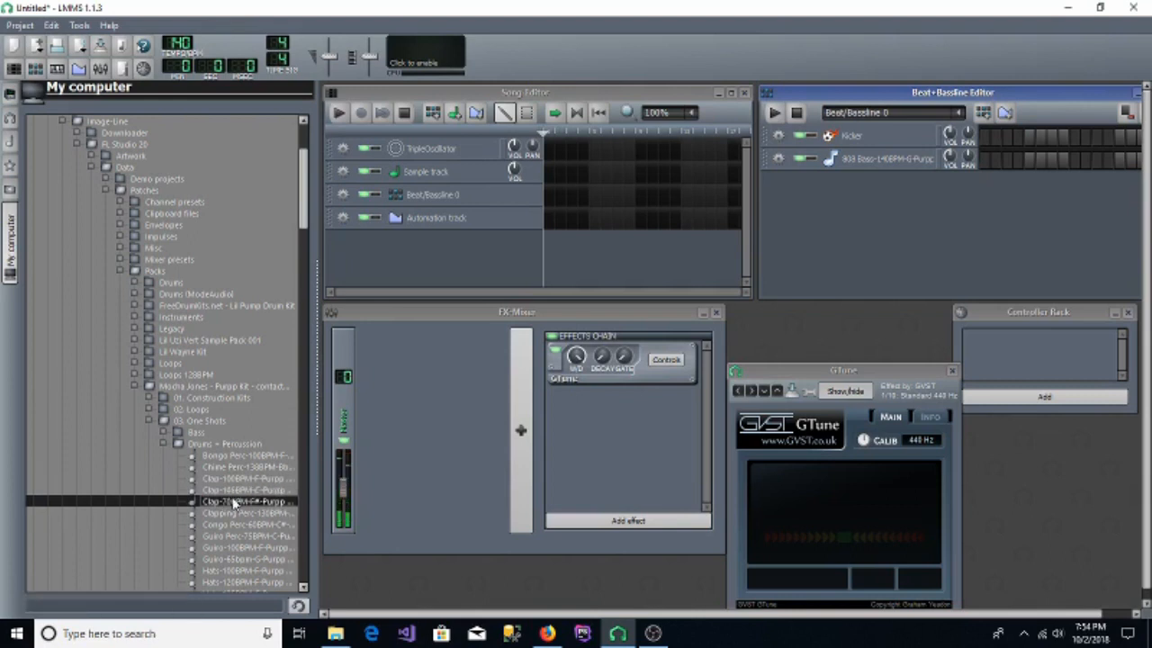
pyautogui.click(235, 513)
pyautogui.click(236, 524)
pyautogui.click(234, 502)
pyautogui.rightClick(234, 502)
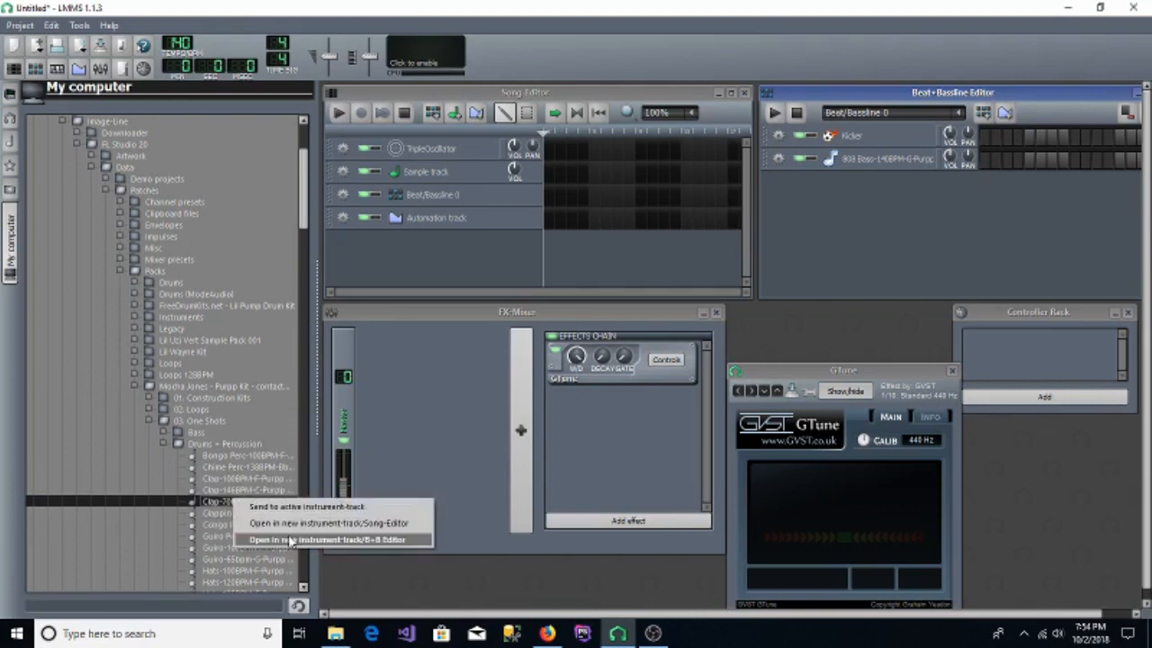
pyautogui.click(285, 541)
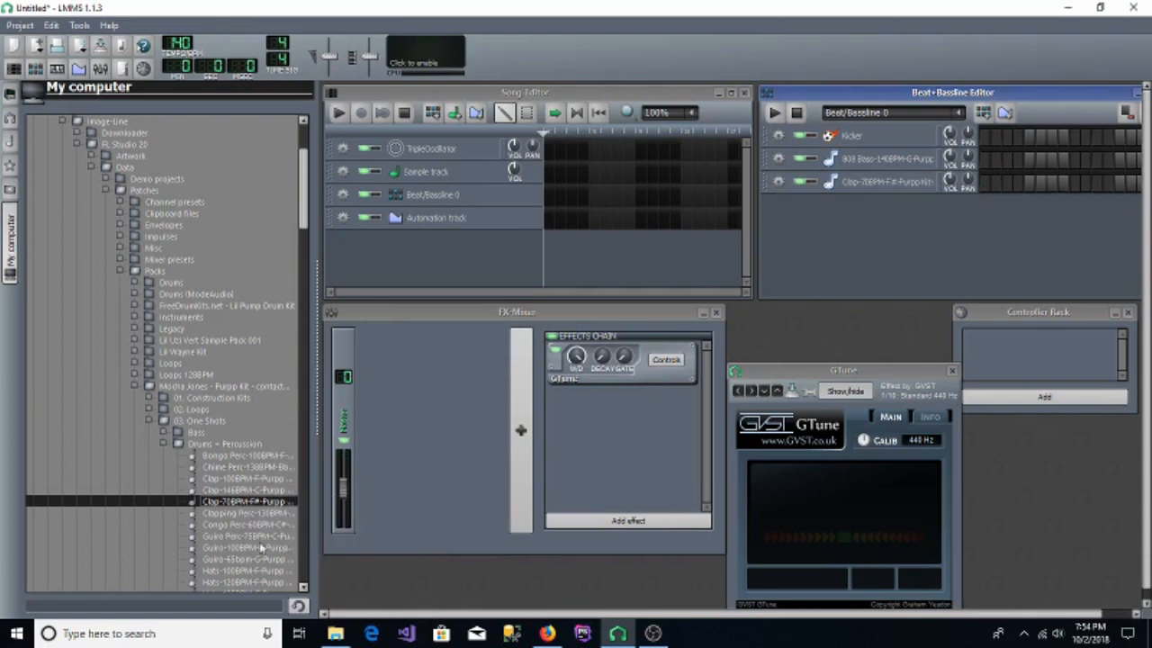
# Step: Preview the hat samples and add Hats-125BPM-C and Hats-140BPM-G as new instrument tracks in the Beat+Bassline Editor
pyautogui.scroll(-2, 261, 544)
pyautogui.doubleClick(216, 525)
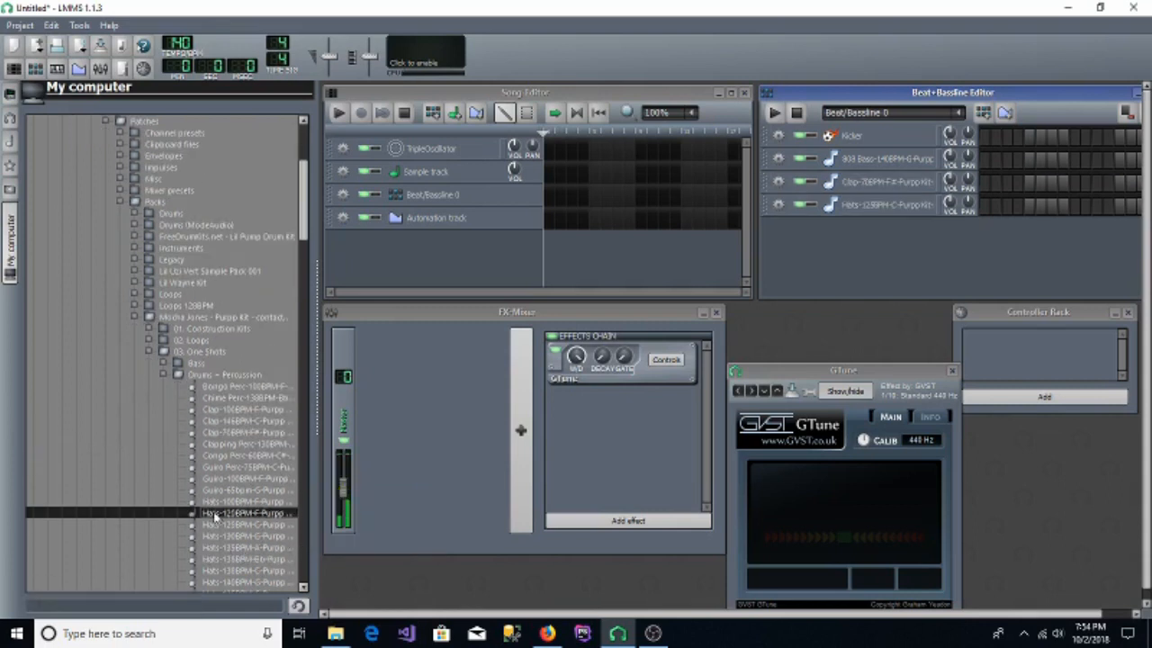
pyautogui.click(231, 536)
pyautogui.click(239, 558)
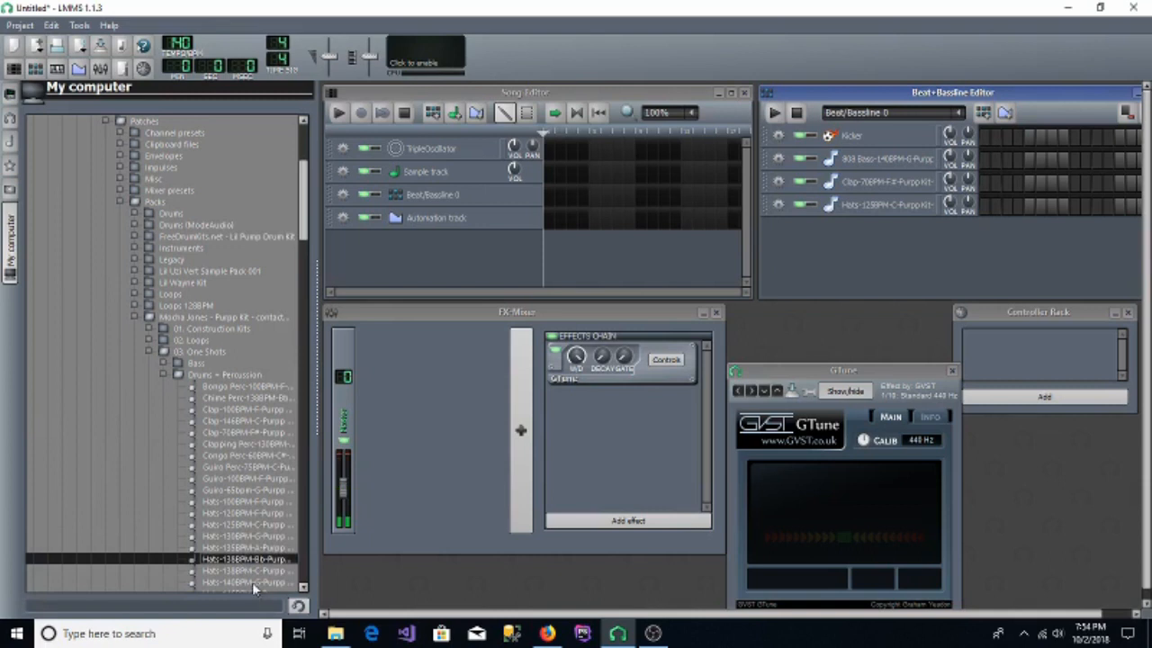
pyautogui.click(250, 582)
pyautogui.rightClick(252, 582)
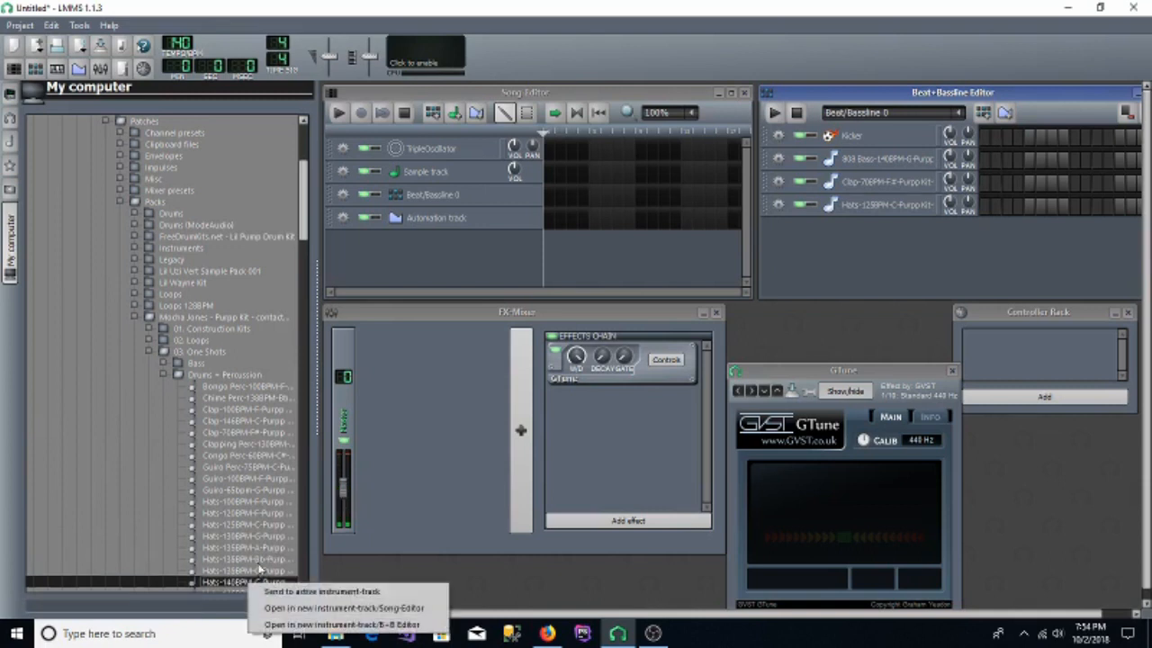
pyautogui.click(281, 624)
# Step: Preview the kicks, add Kick-140BPM-G as a new Beat+Bassline instrument track, and narrow the file browser
pyautogui.scroll(-12, 254, 569)
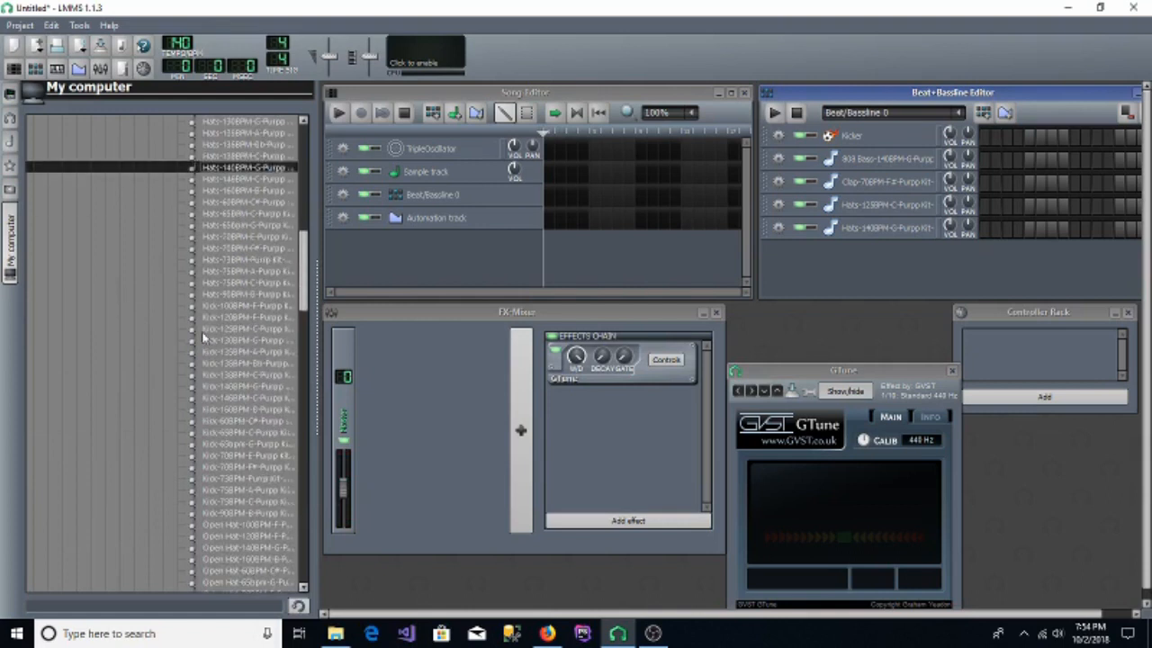
pyautogui.click(207, 330)
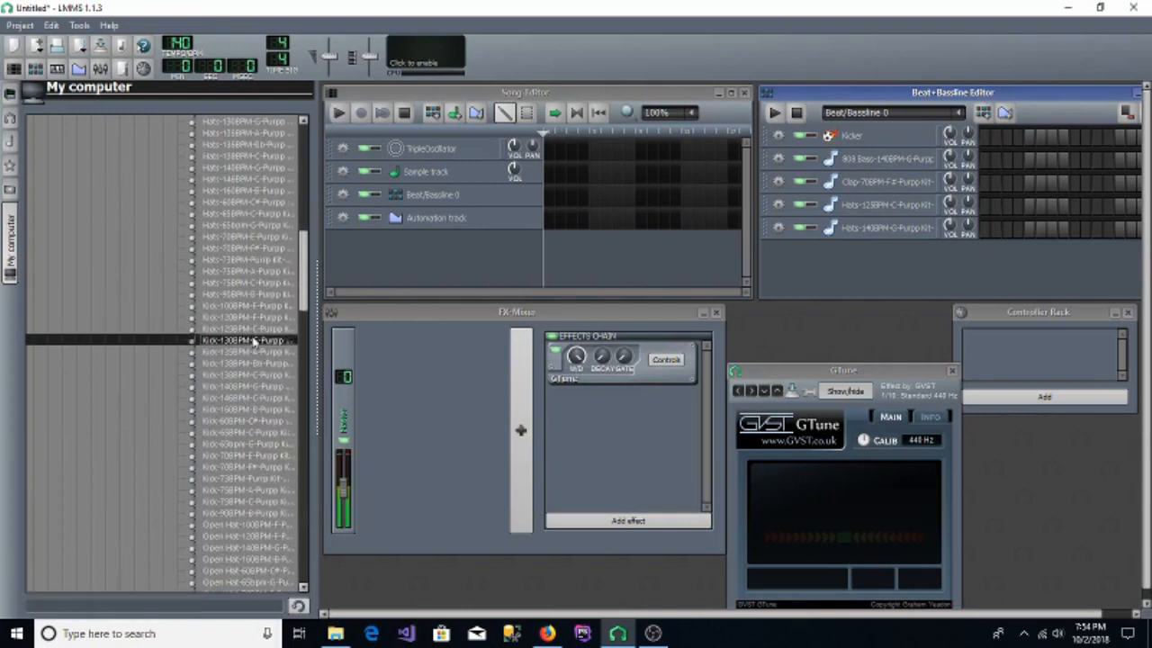
pyautogui.click(232, 387)
pyautogui.rightClick(236, 392)
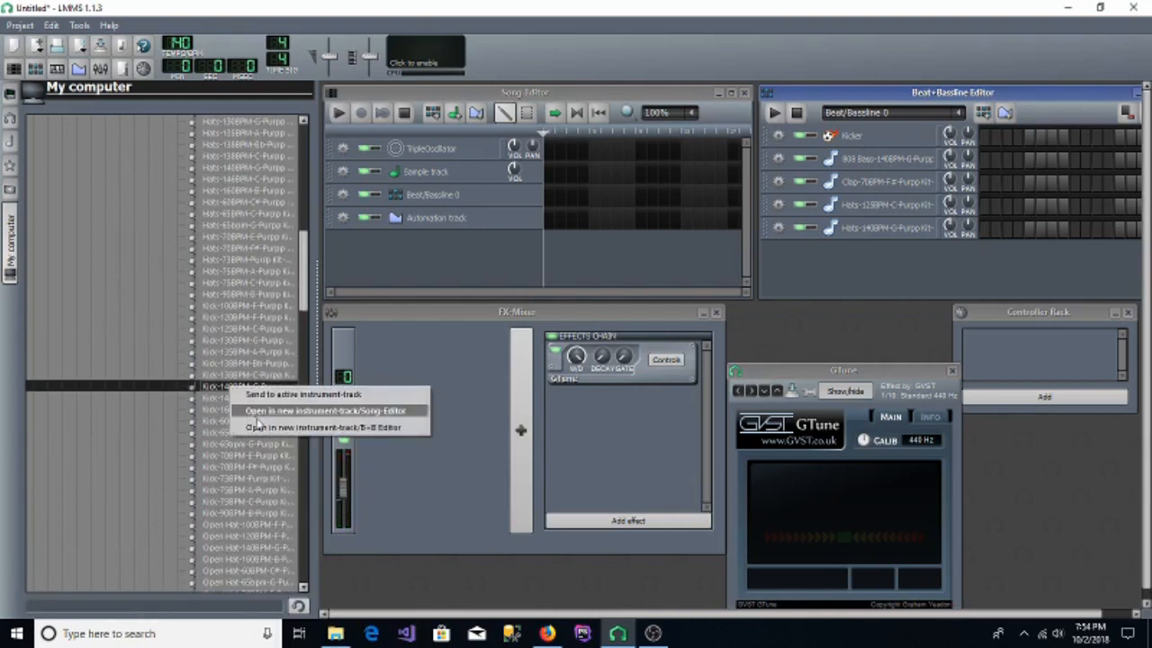
pyautogui.click(263, 428)
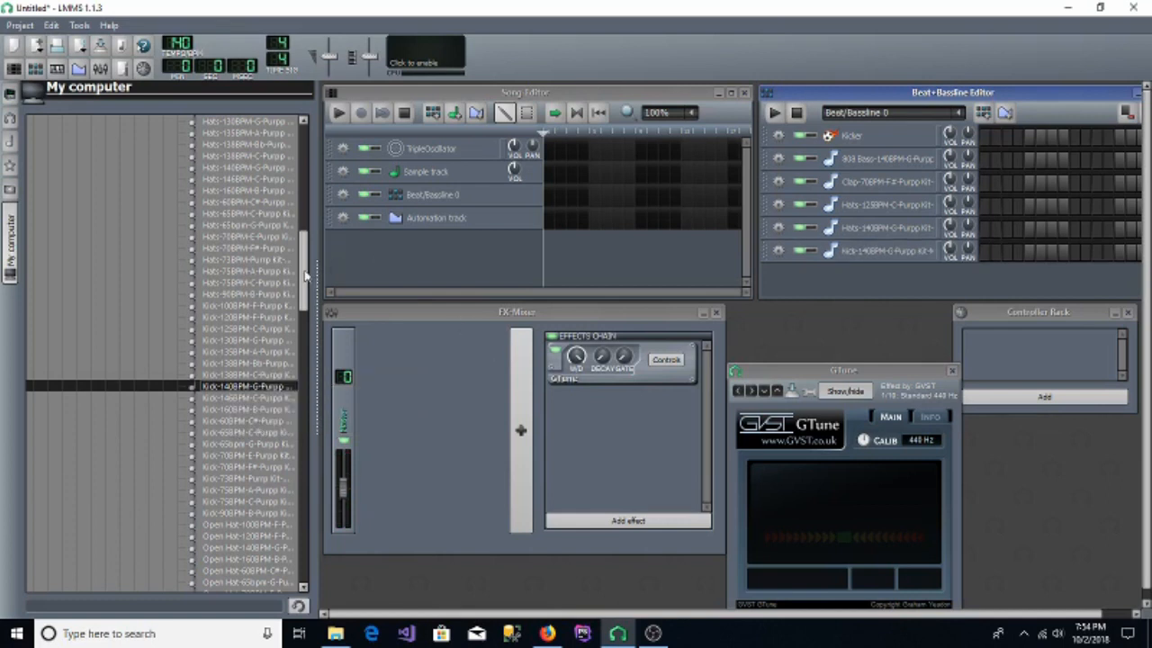
pyautogui.moveTo(315, 200); pyautogui.dragTo(166, 199)
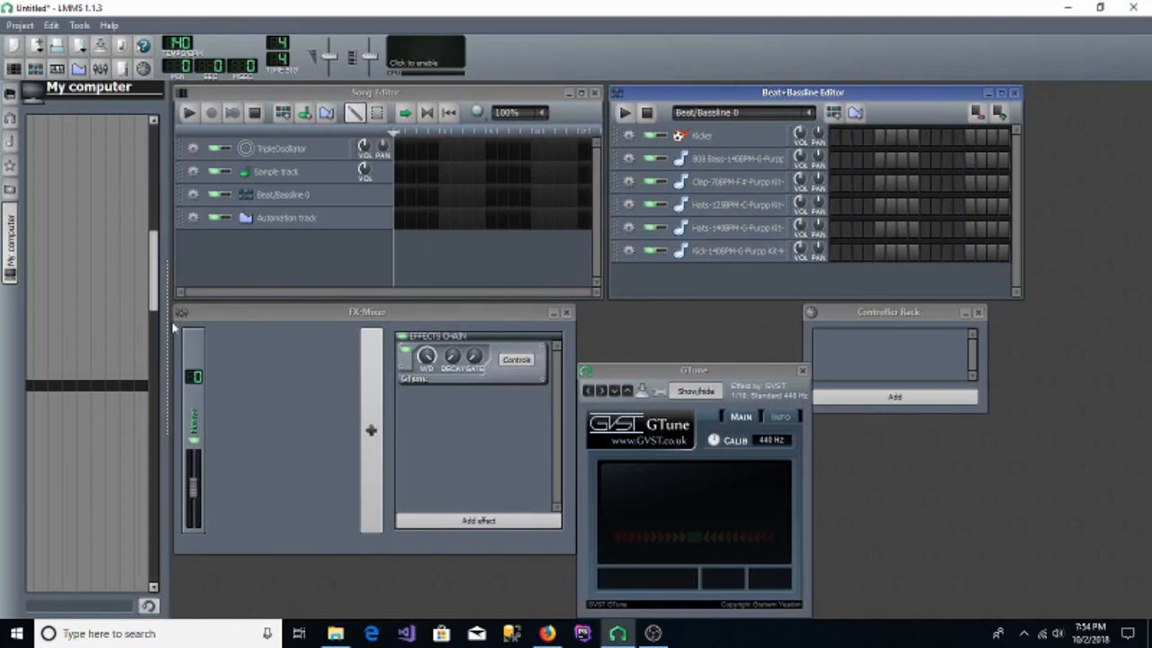
# Step: Add a VeSTige instrument track to the Song Editor and open its instrument window
pyautogui.moveTo(170, 326); pyautogui.dragTo(265, 319)
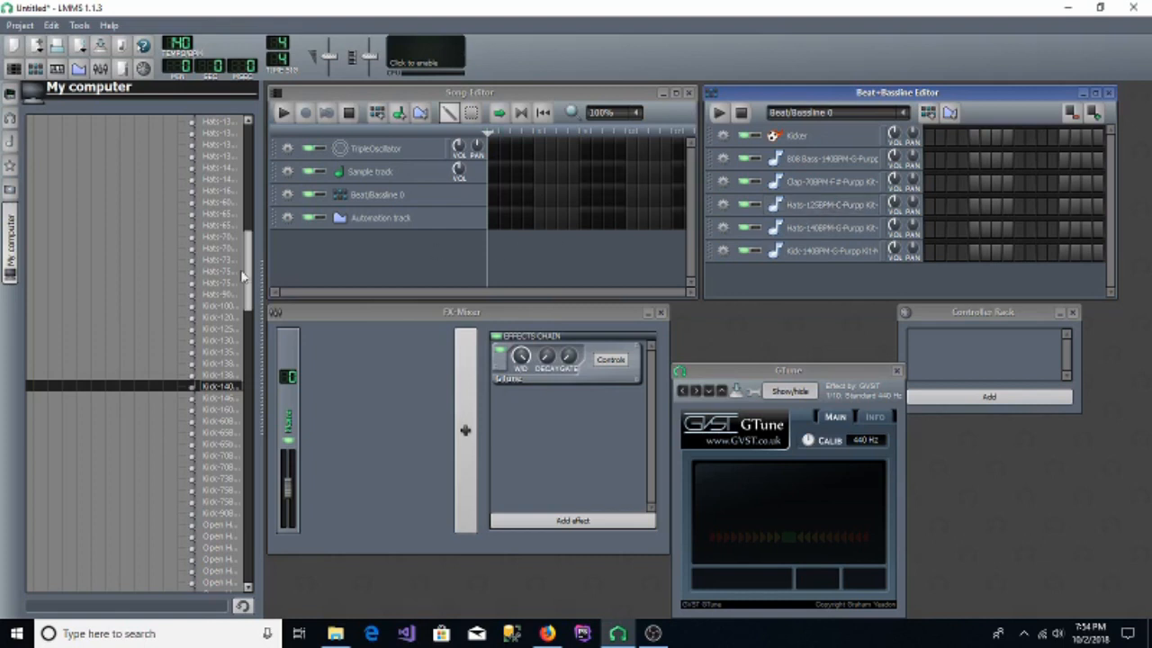
pyautogui.moveTo(248, 279); pyautogui.dragTo(247, 171)
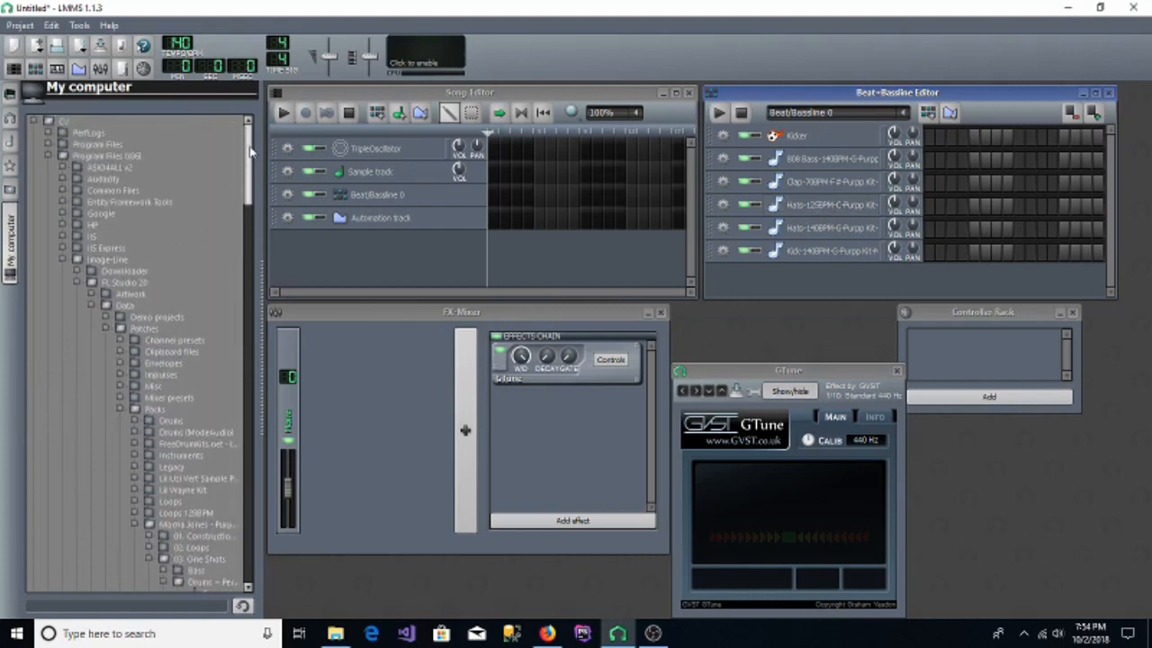
pyautogui.click(10, 92)
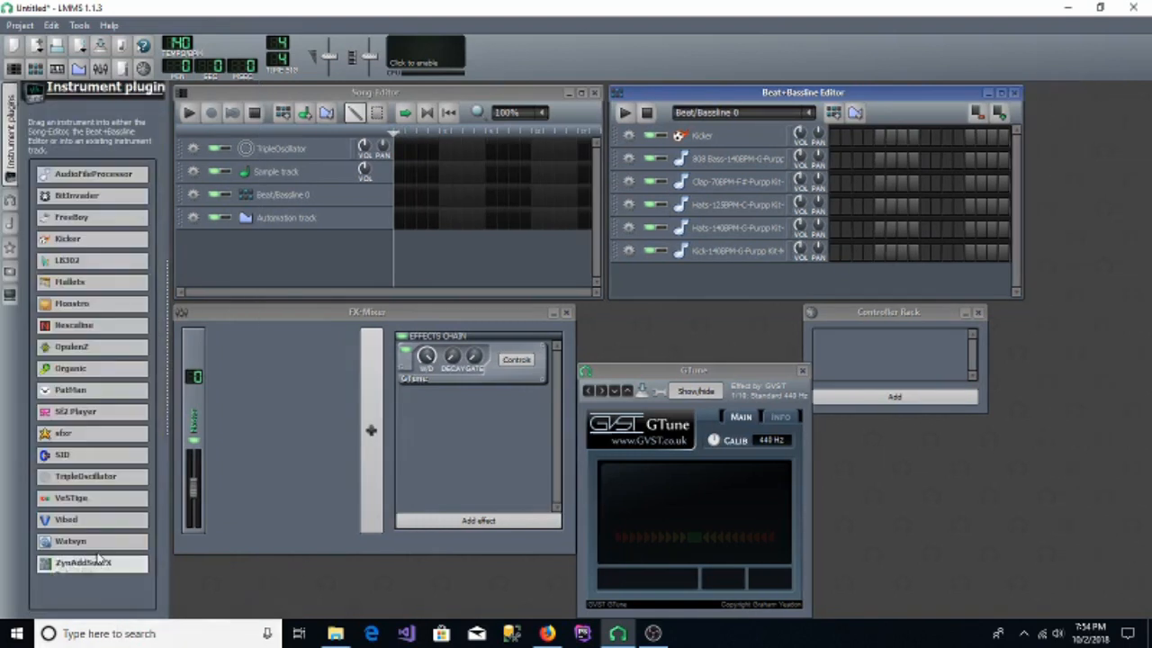
pyautogui.moveTo(56, 498); pyautogui.dragTo(48, 514)
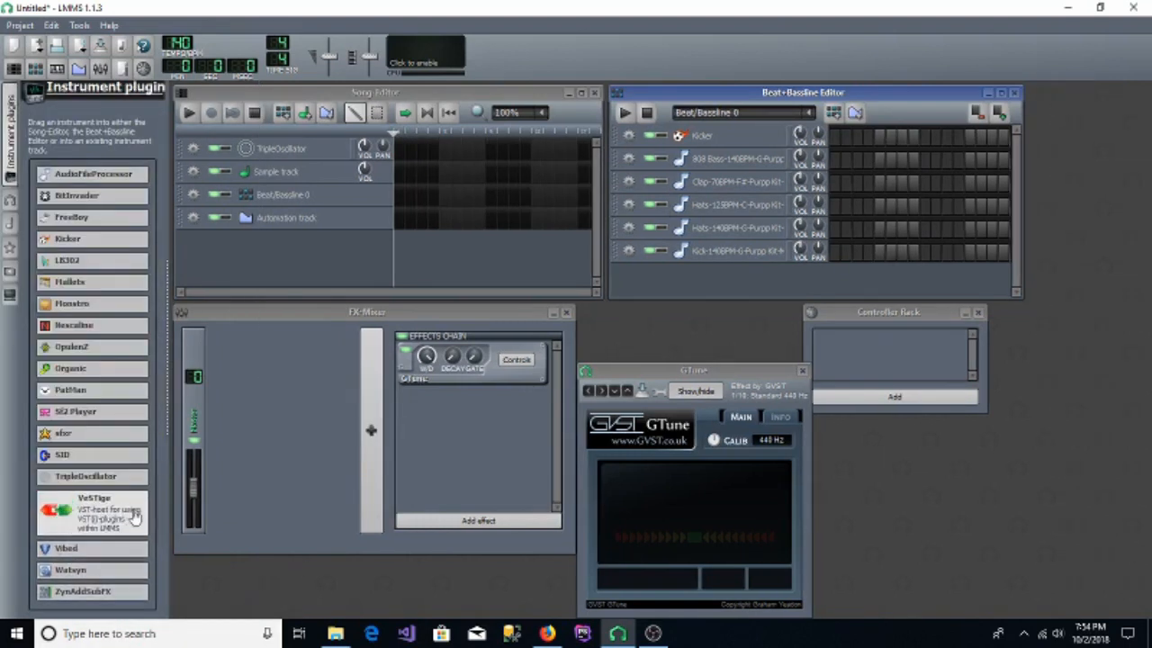
pyautogui.moveTo(120, 515); pyautogui.dragTo(329, 259)
pyautogui.click(303, 246)
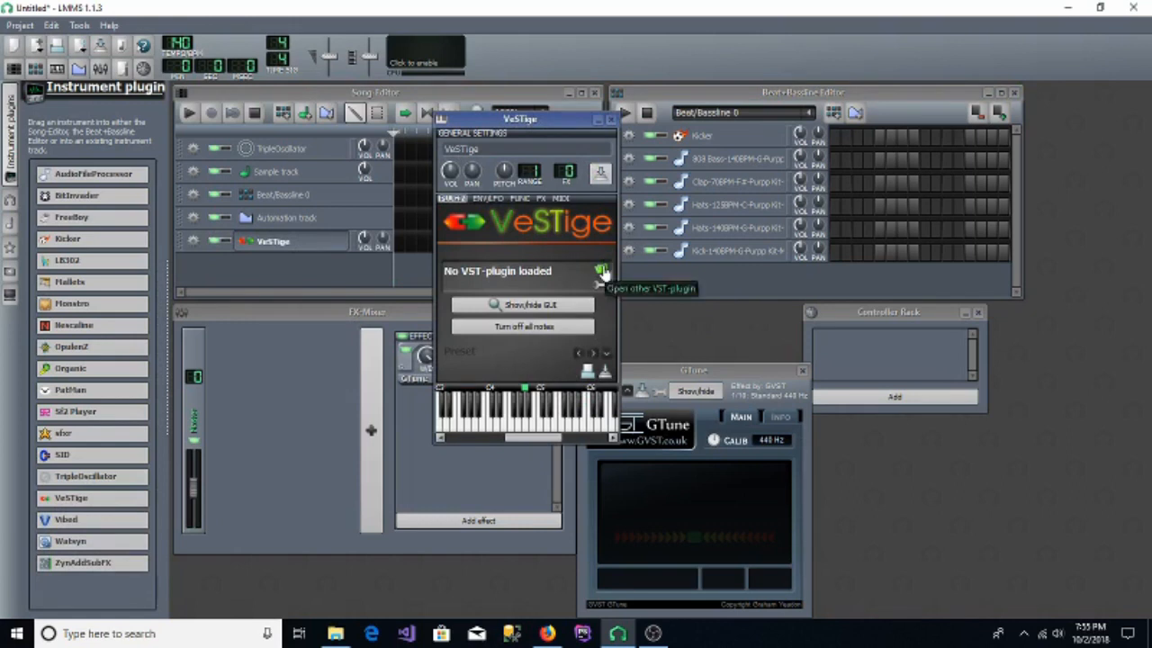
pyautogui.click(601, 272)
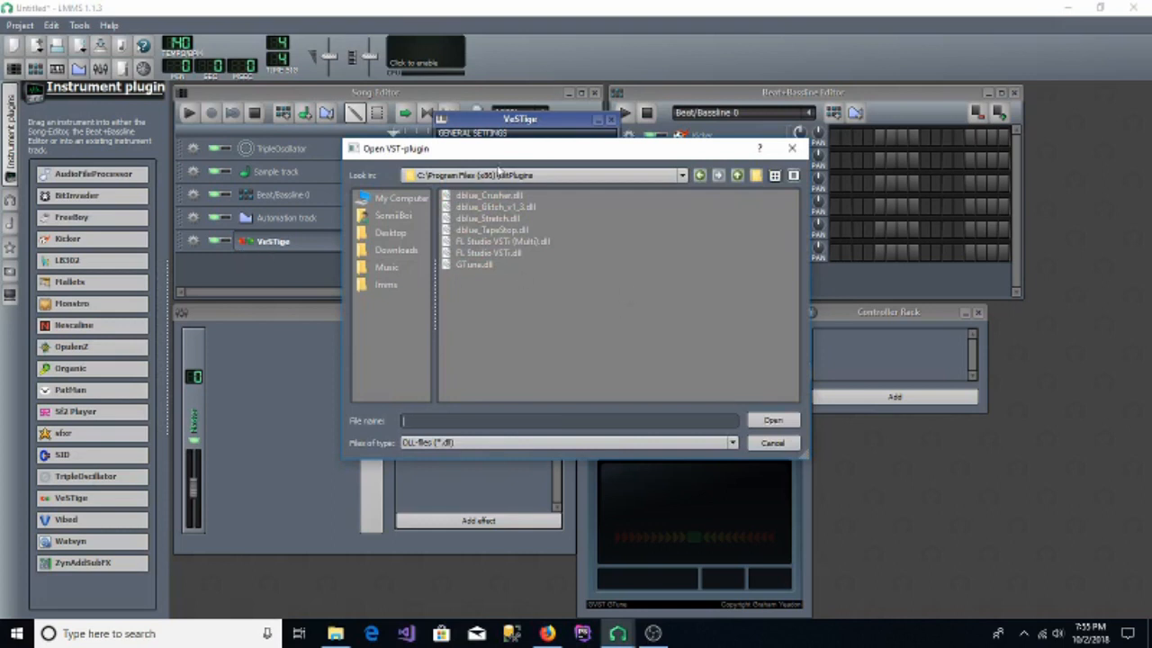
pyautogui.click(502, 175)
pyautogui.click(400, 349)
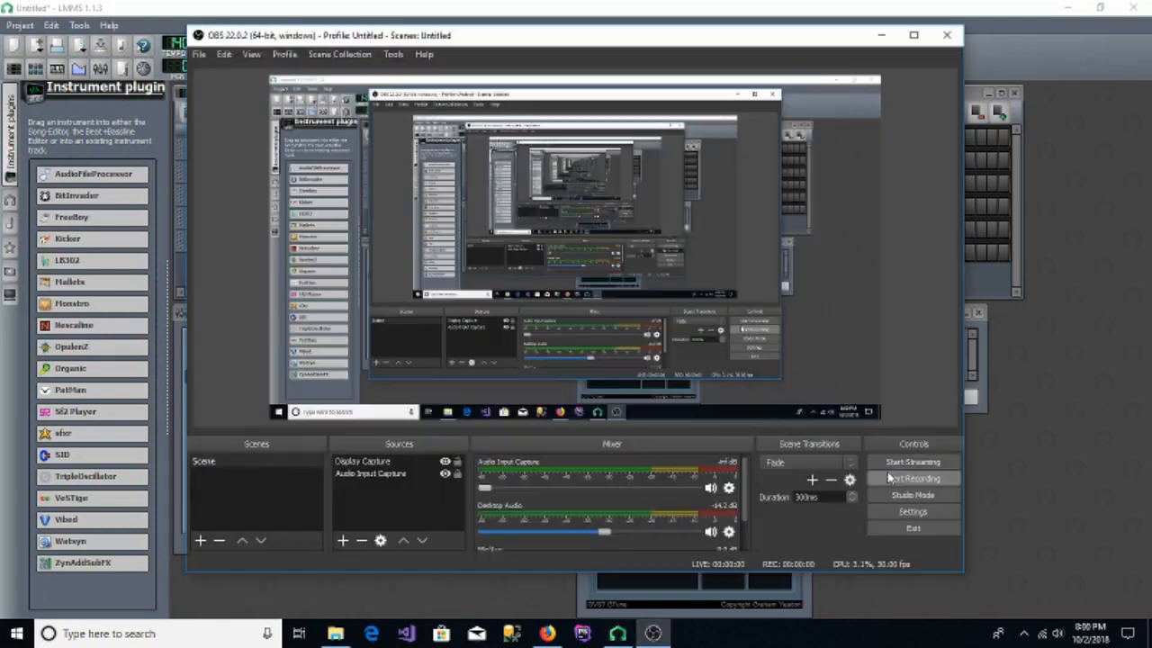
pyautogui.click(889, 478)
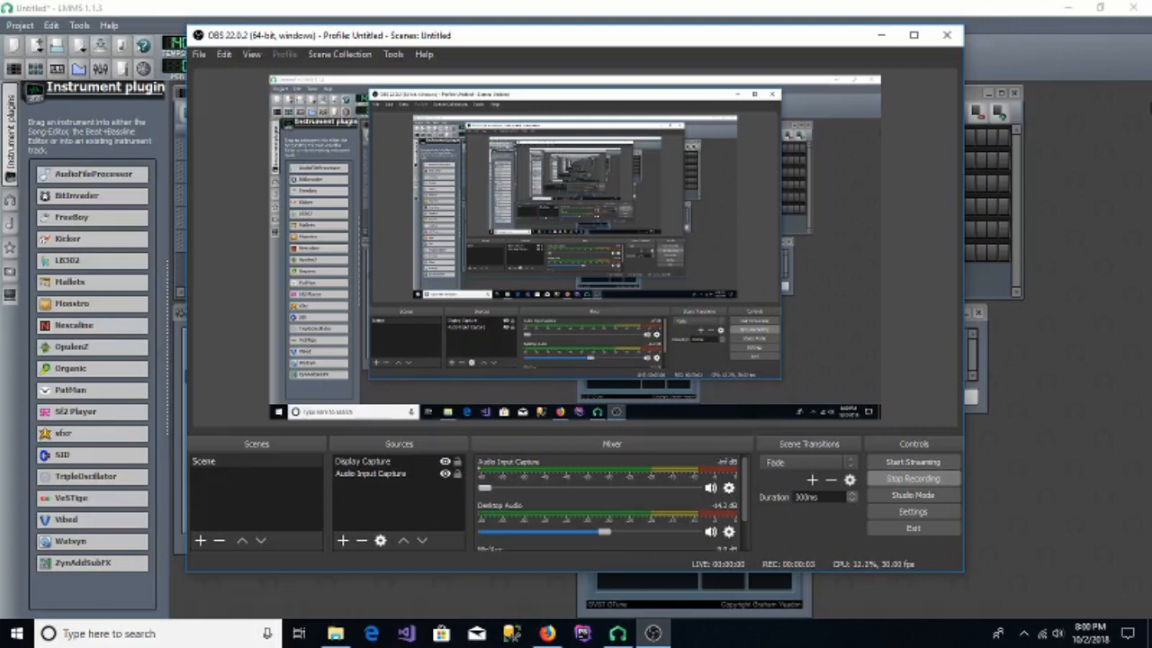
pyautogui.click(1037, 422)
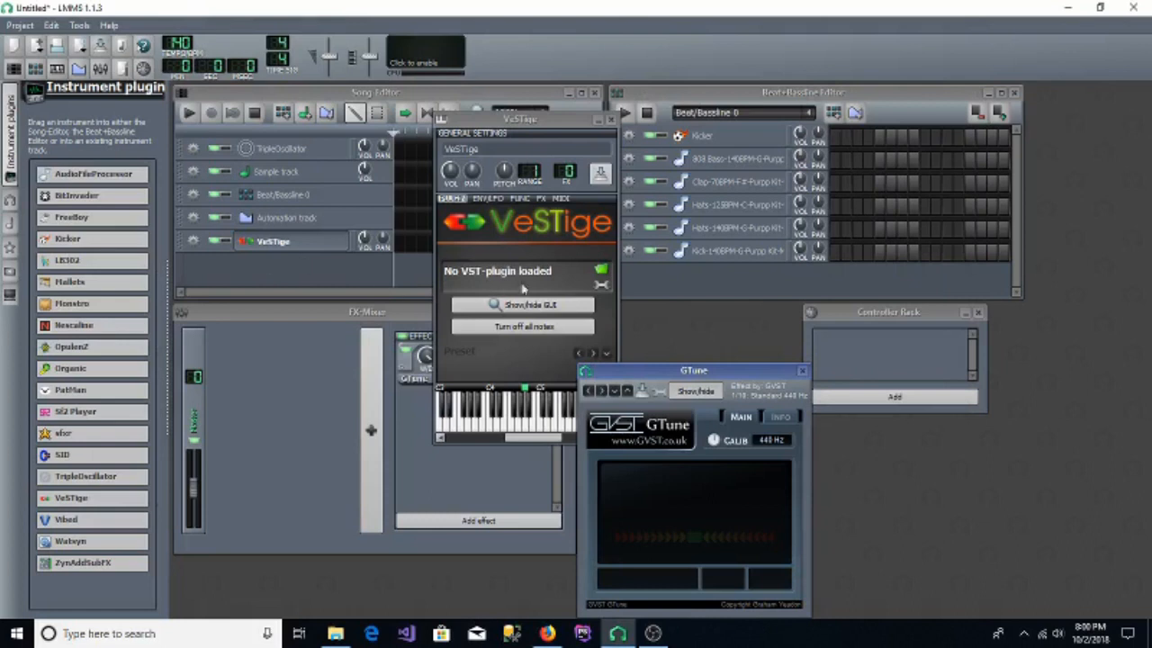
# Step: Load Adonis.dll from the VstPlugins folder into VeSTige and open the track's first pattern in the piano roll
pyautogui.click(600, 270)
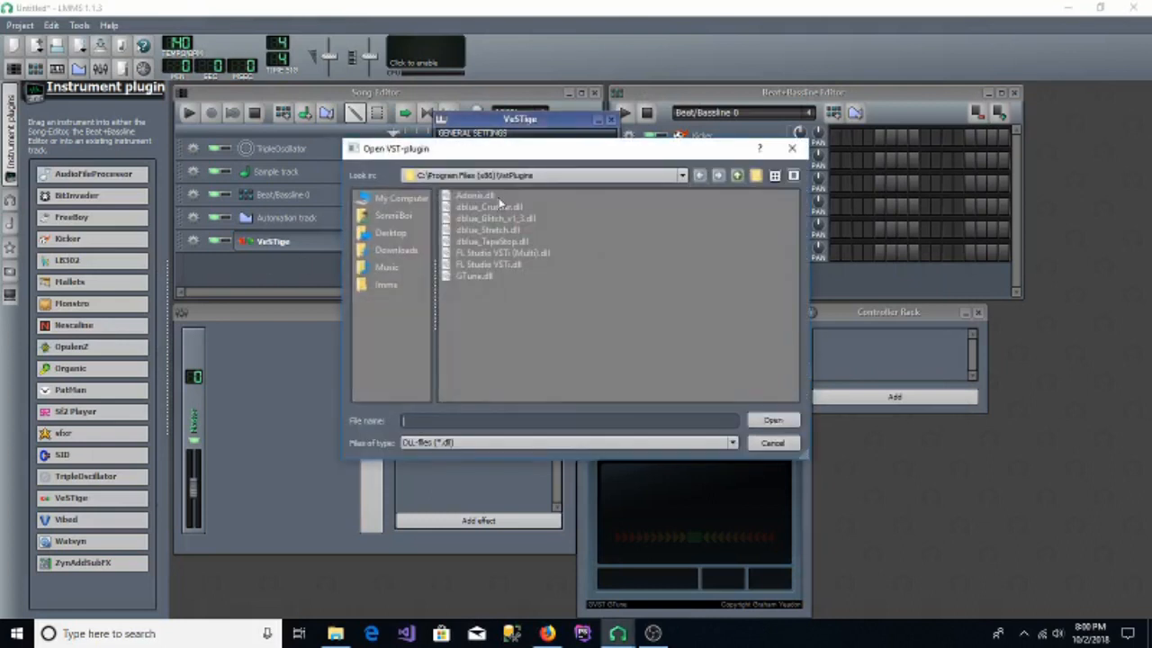
pyautogui.doubleClick(489, 195)
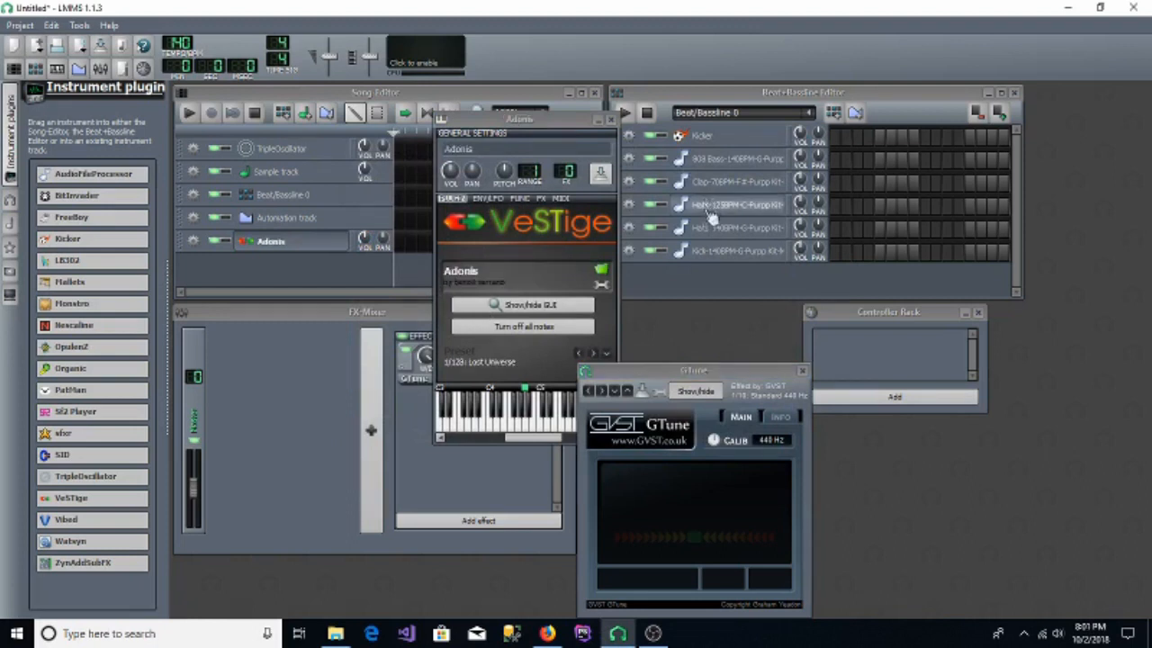
pyautogui.click(399, 248)
pyautogui.rightClick(399, 247)
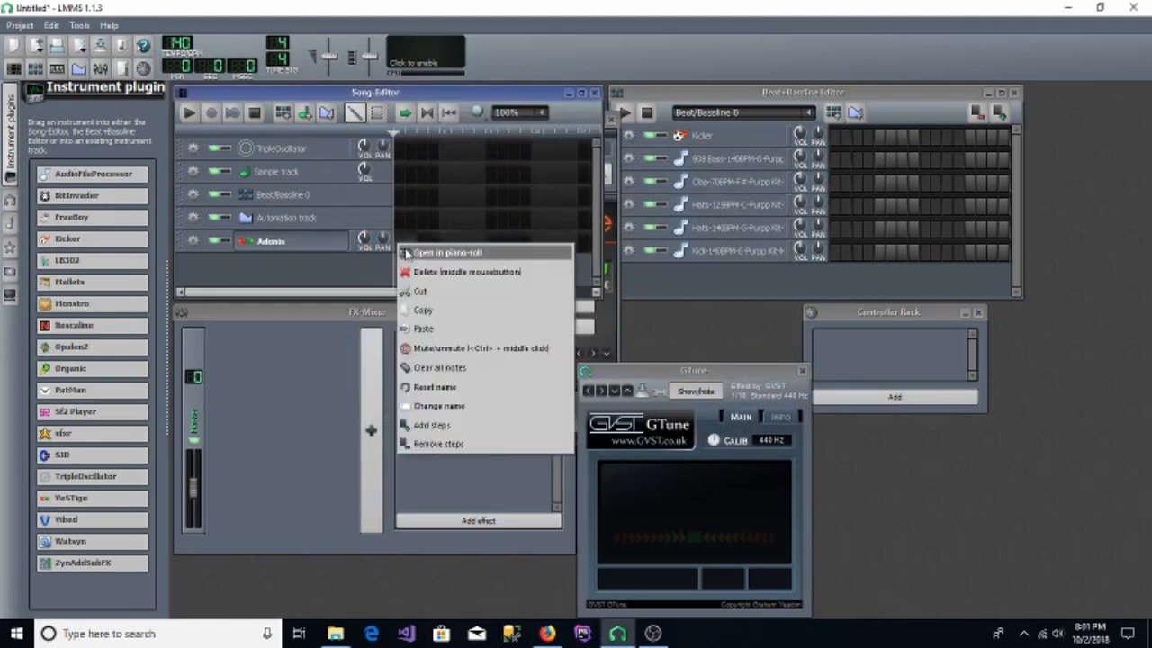
pyautogui.click(409, 256)
# Step: Place a quarter note in the Adonis pattern and move it to C#4 at the very start
pyautogui.click(313, 253)
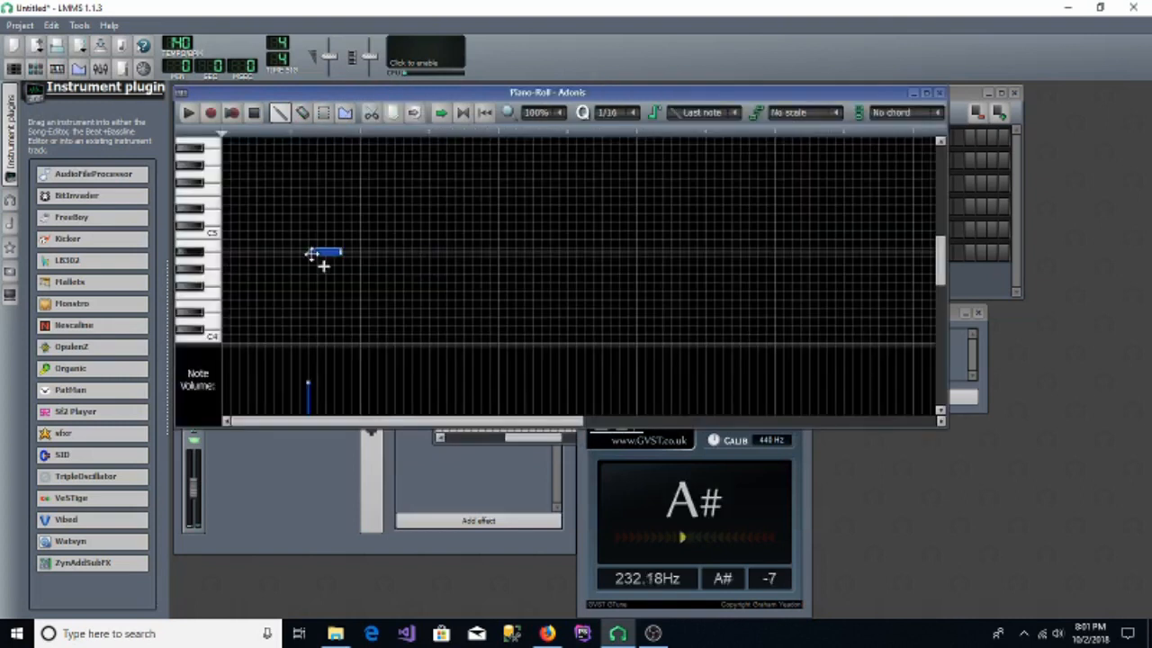
pyautogui.moveTo(313, 253); pyautogui.dragTo(223, 288)
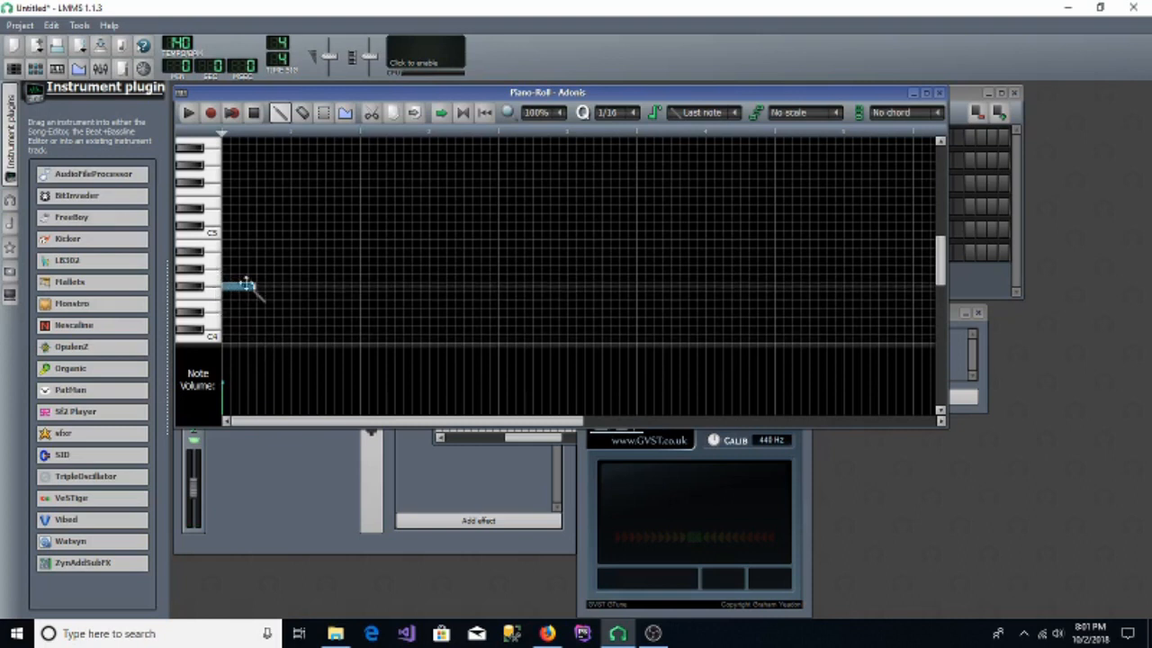
pyautogui.moveTo(244, 288); pyautogui.dragTo(237, 329)
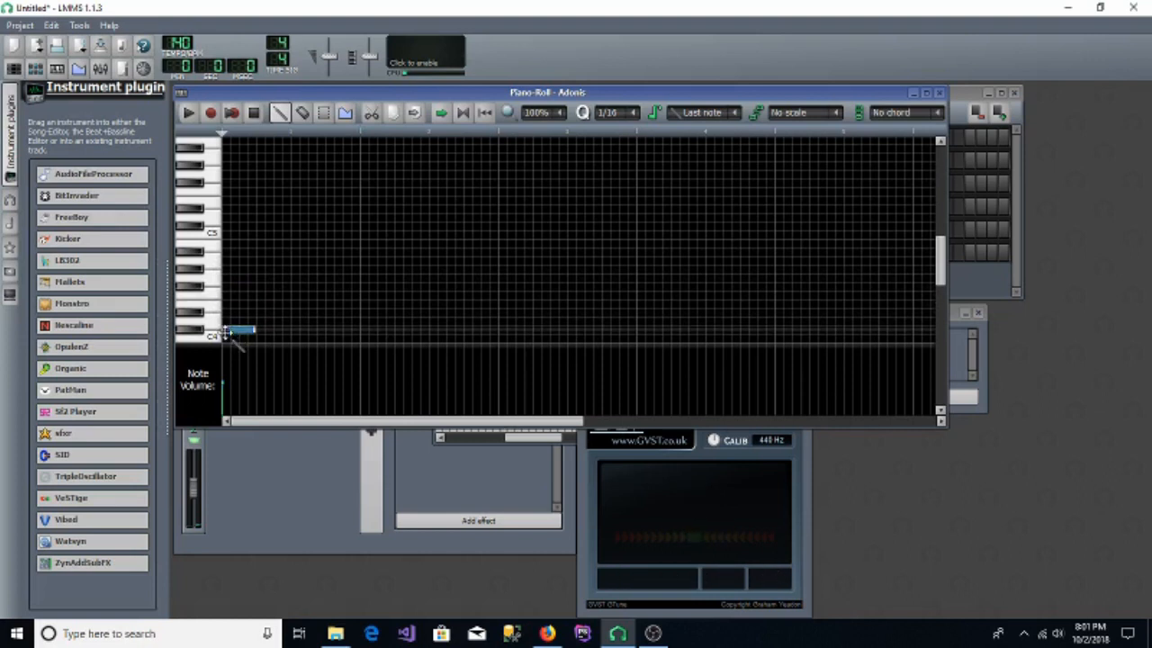
pyautogui.click(255, 331)
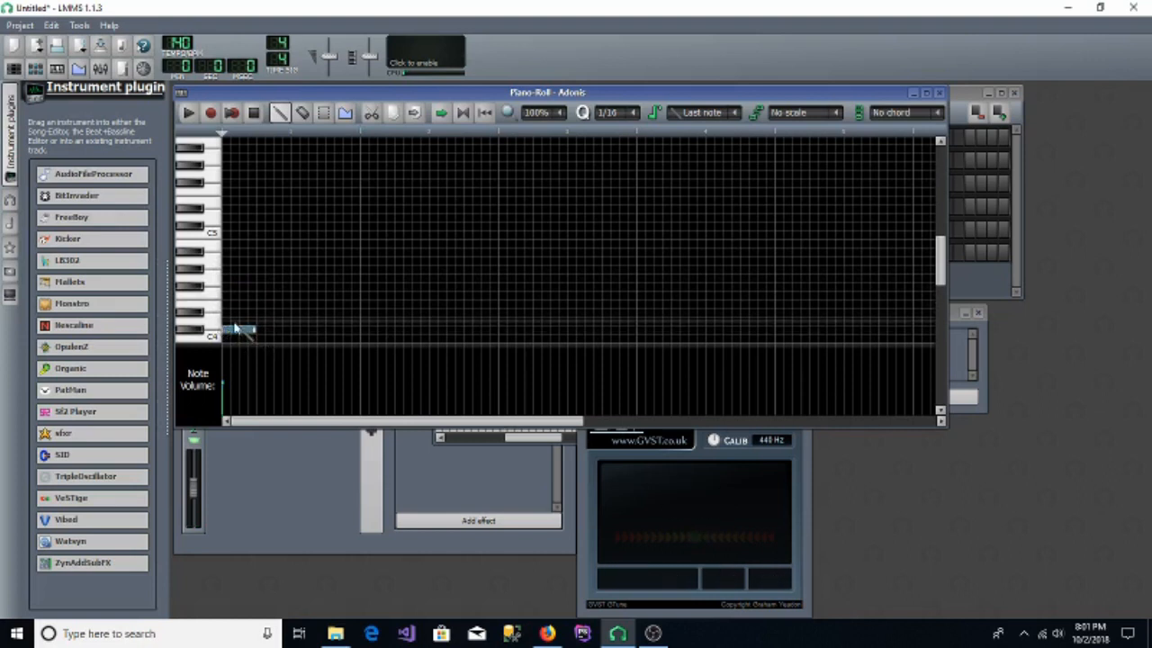
# Step: Try D#4, E4 and F#4 as the notes following the opening C#4, and remove all three
pyautogui.click(263, 312)
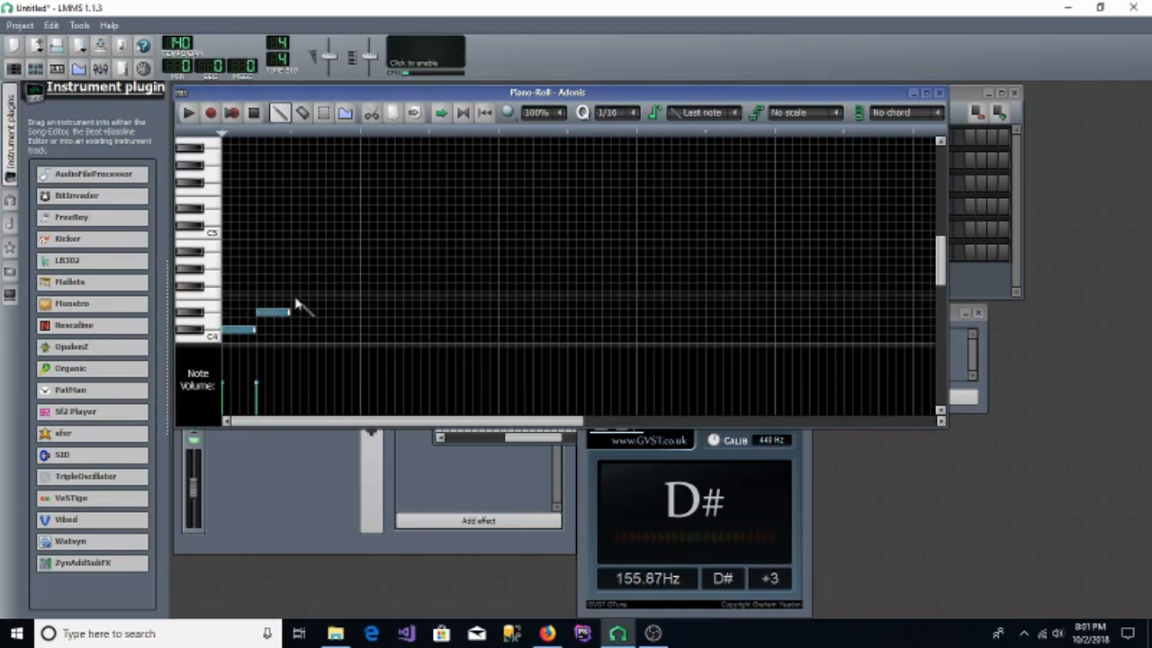
pyautogui.click(306, 304)
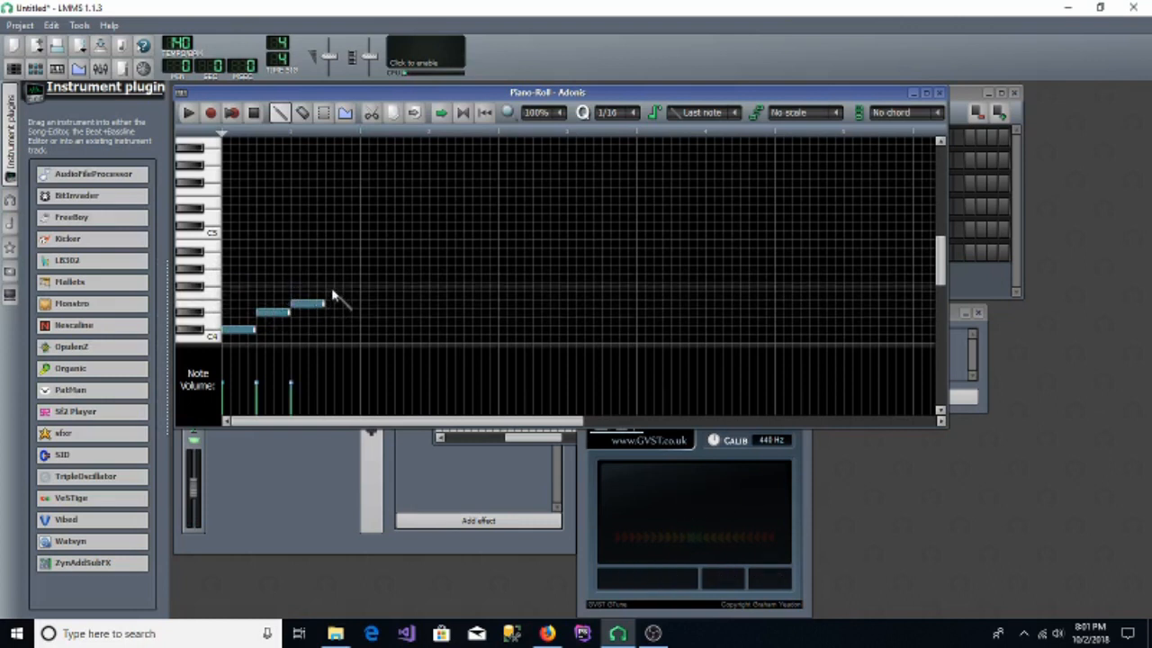
pyautogui.click(338, 288)
pyautogui.rightClick(342, 287)
pyautogui.rightClick(306, 304)
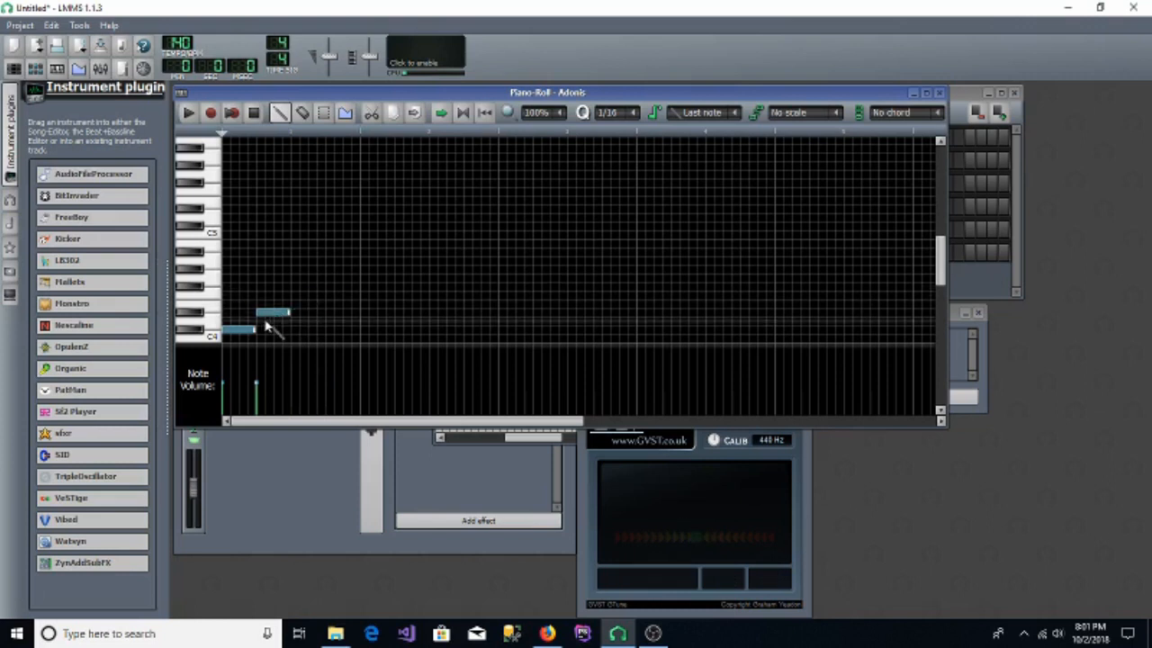
pyautogui.rightClick(270, 312)
# Step: Try E4 and G4 after the opening C#4 with playback running, and delete all the notes
pyautogui.click(258, 303)
pyautogui.moveTo(266, 302); pyautogui.dragTo(276, 303)
pyautogui.click(300, 277)
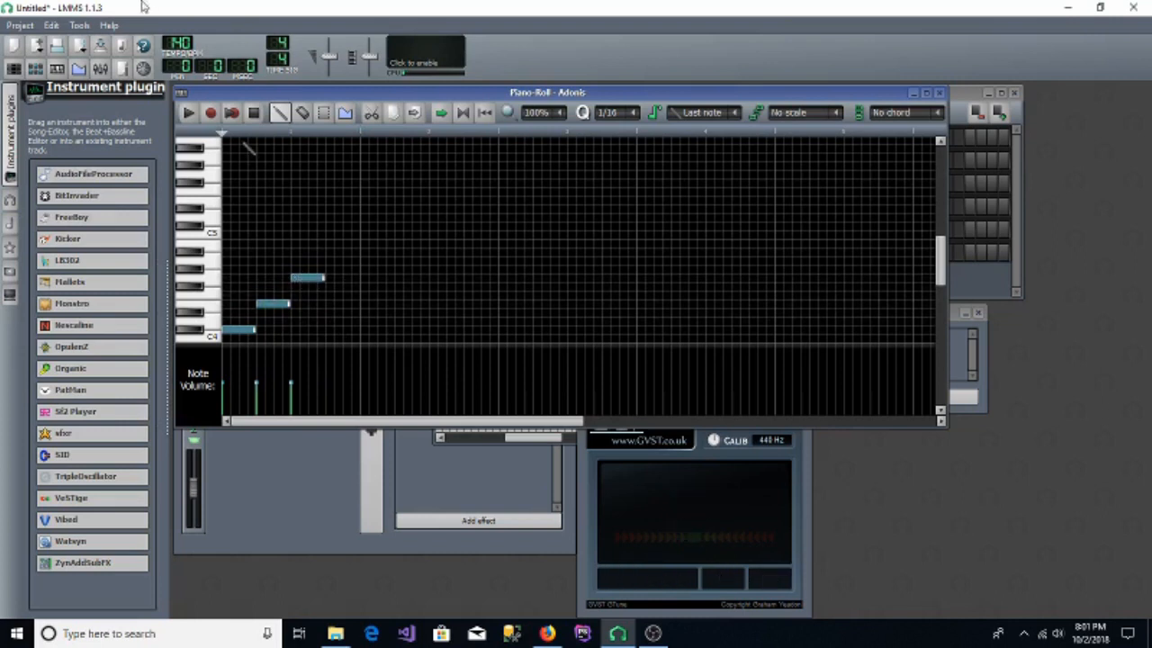
pyautogui.click(191, 113)
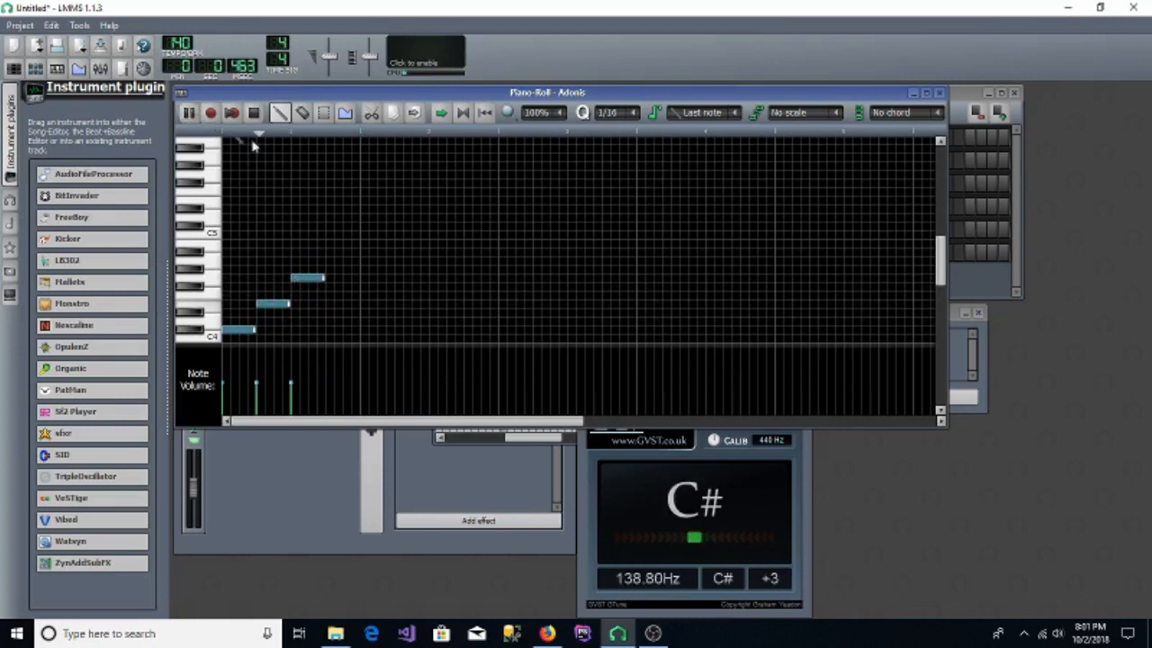
pyautogui.rightClick(321, 279)
pyautogui.rightClick(274, 303)
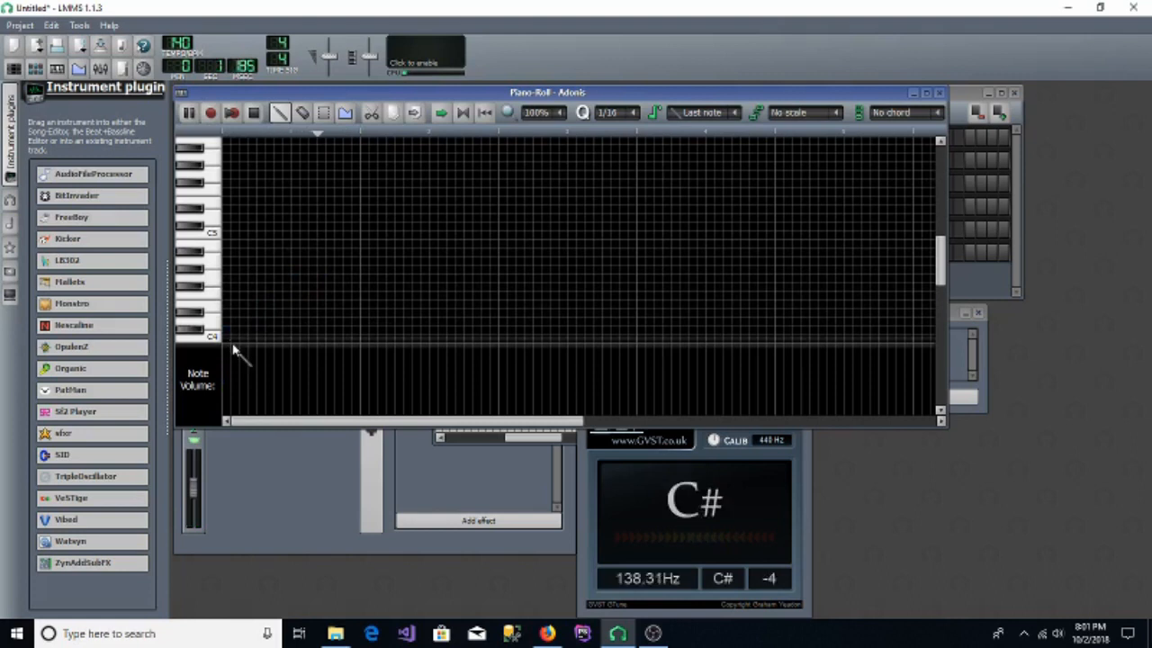
# Step: Fill the first bar with quarter notes C#4, E4, G#4 and A4 in sequence, and stop playback
pyautogui.click(263, 304)
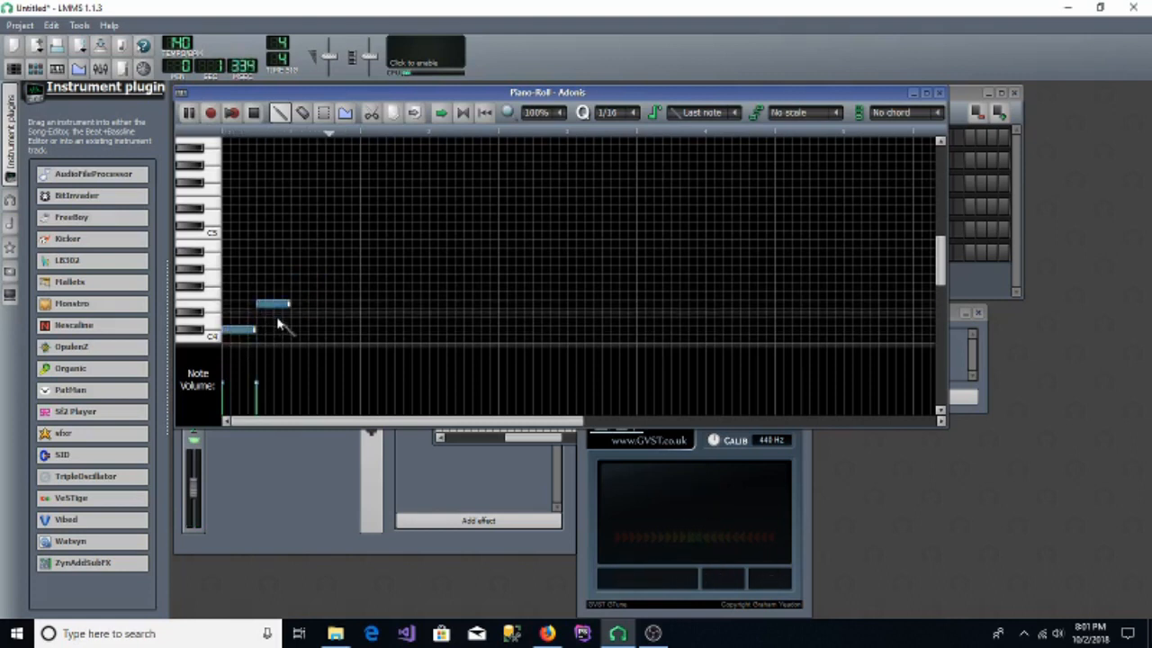
pyautogui.click(309, 276)
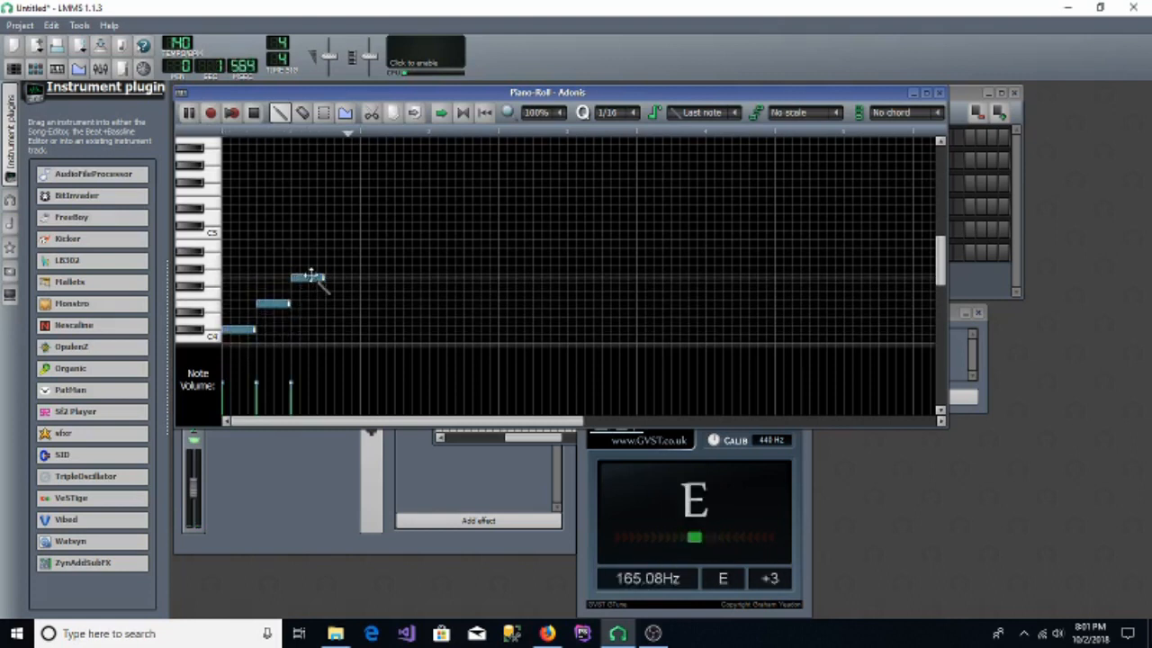
pyautogui.moveTo(311, 275); pyautogui.dragTo(315, 270)
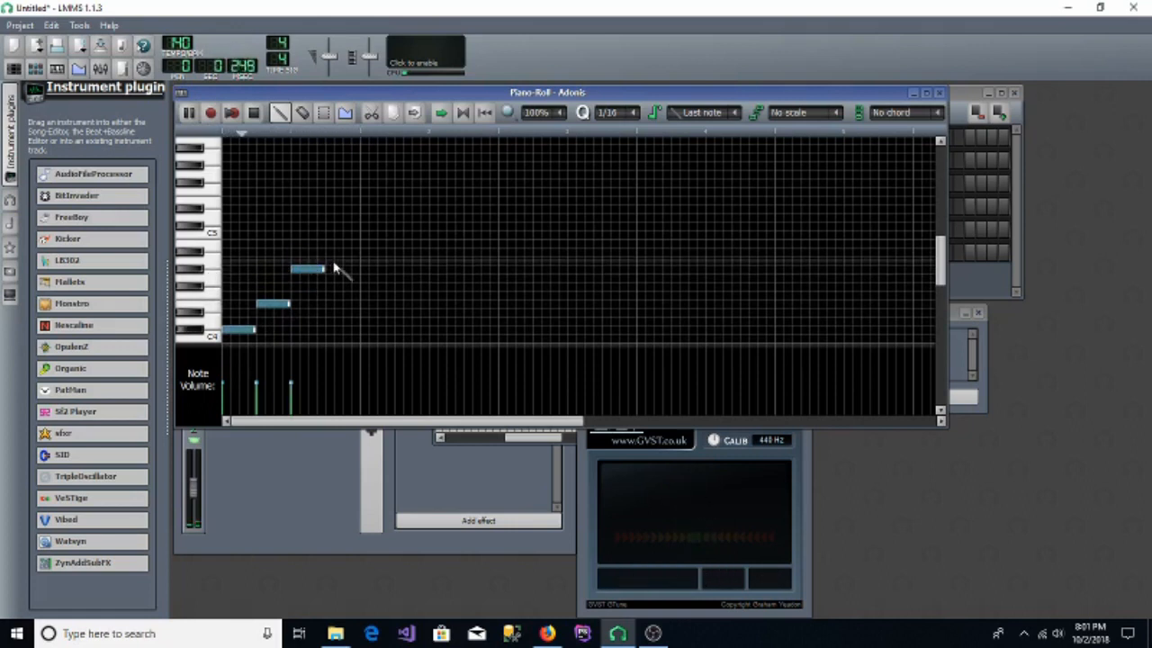
pyautogui.click(331, 261)
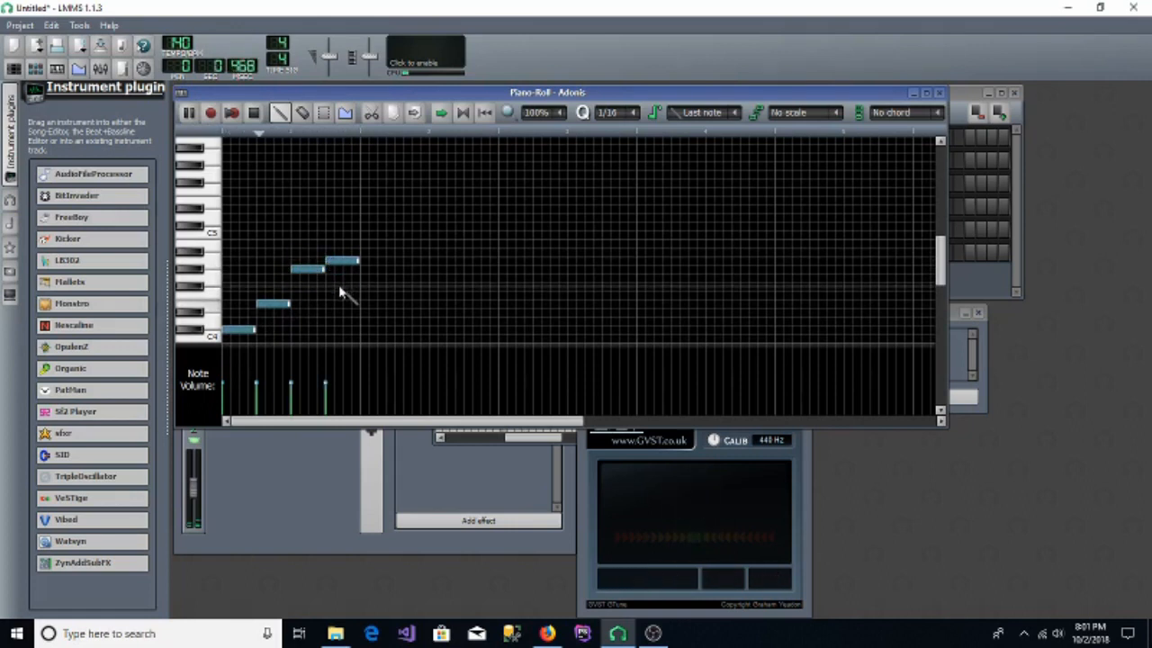
pyautogui.click(253, 115)
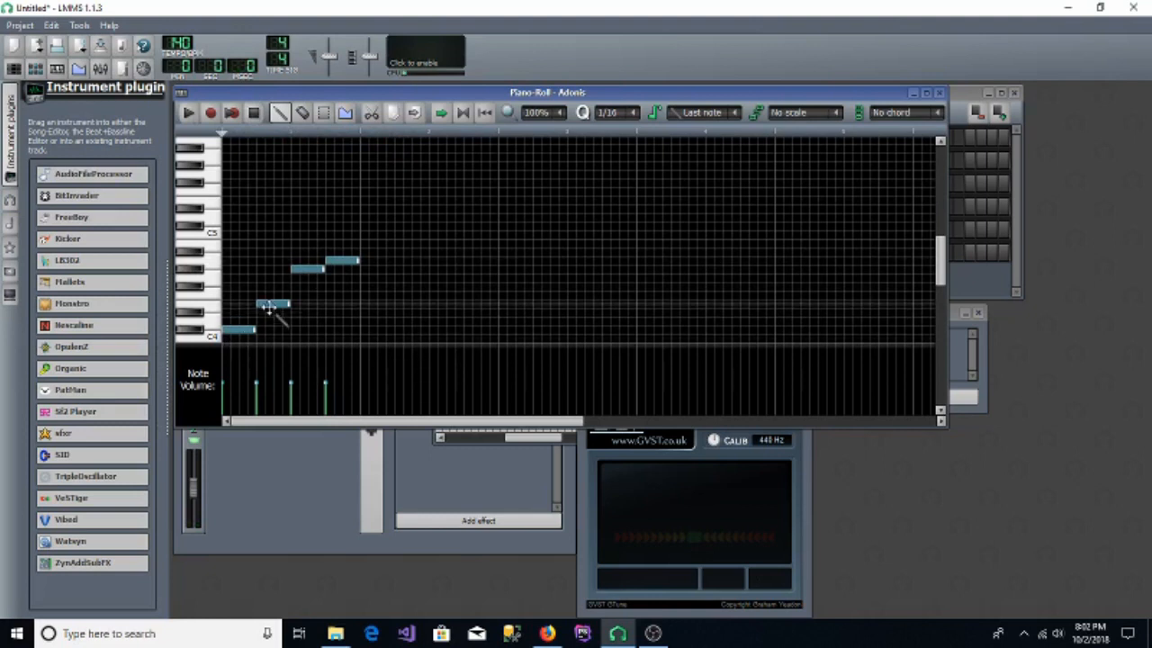
# Step: Stack quarter notes G#4, B4 and D#5 at the start of the second bar
pyautogui.click(370, 279)
pyautogui.moveTo(371, 278); pyautogui.dragTo(361, 271)
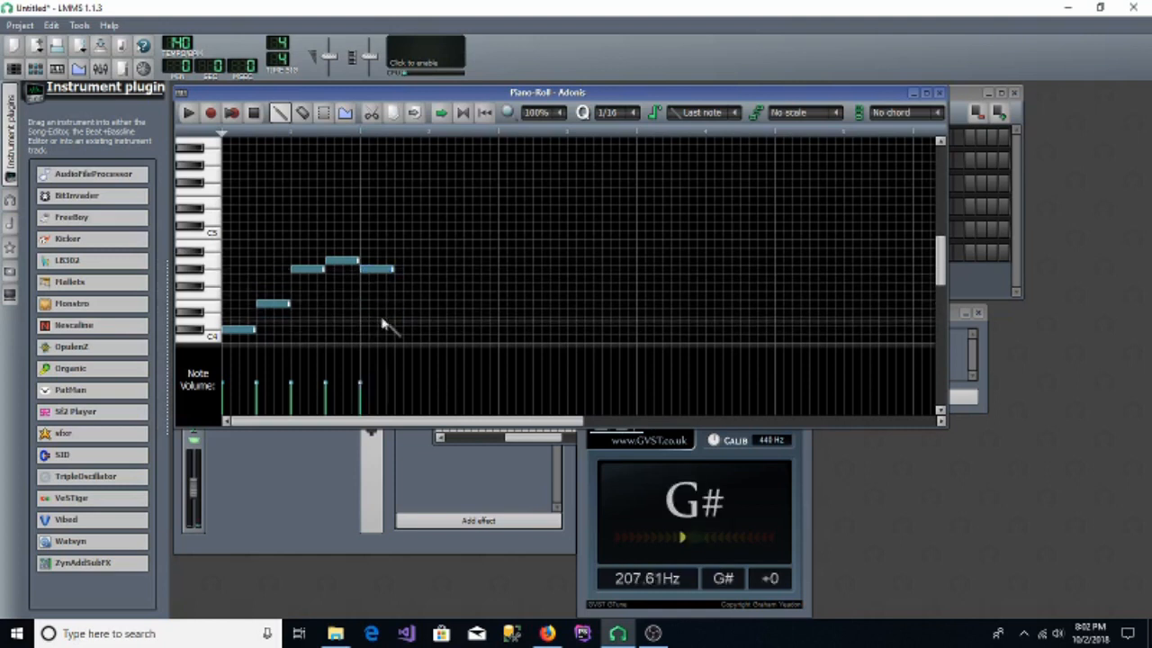
pyautogui.click(360, 243)
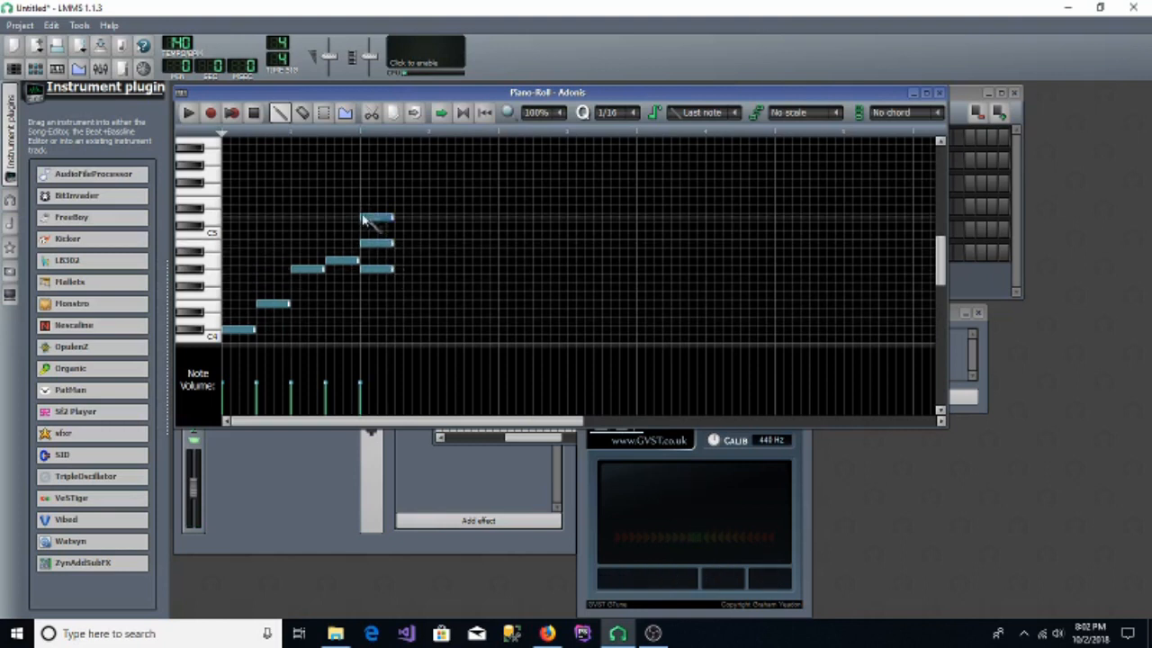
pyautogui.moveTo(389, 219); pyautogui.dragTo(389, 210)
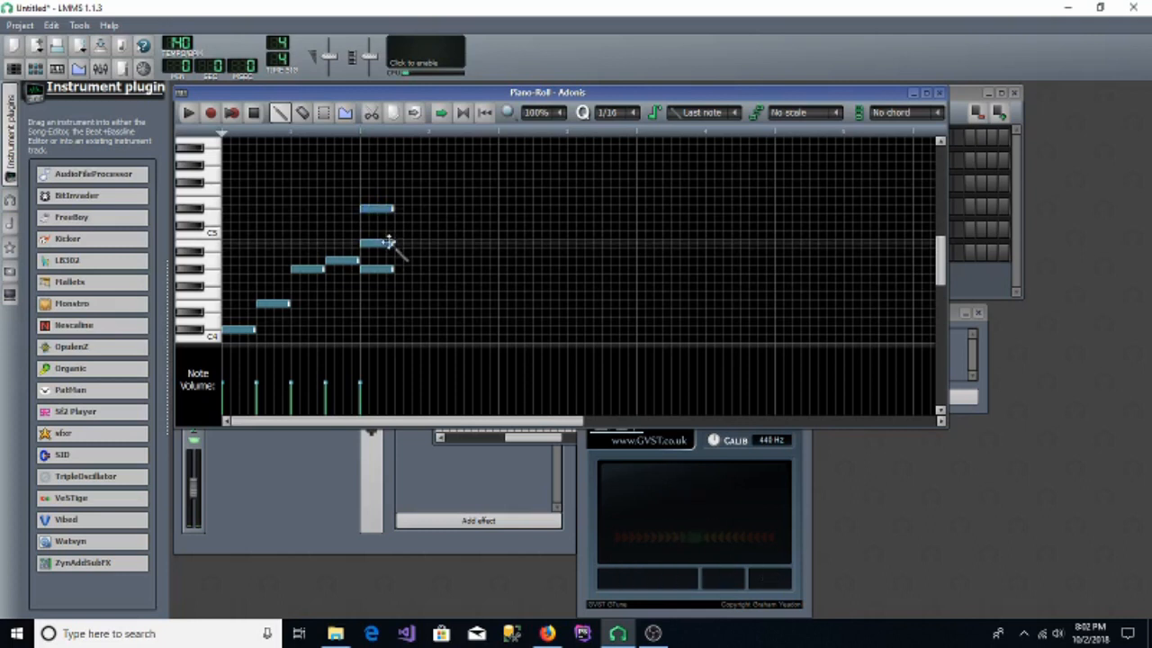
# Step: In bar two, move B4 to beat two and D#5 to D#4 on beat three, add E4 on beat four, and play the melody back
pyautogui.click(389, 241)
pyautogui.moveTo(382, 243); pyautogui.dragTo(423, 245)
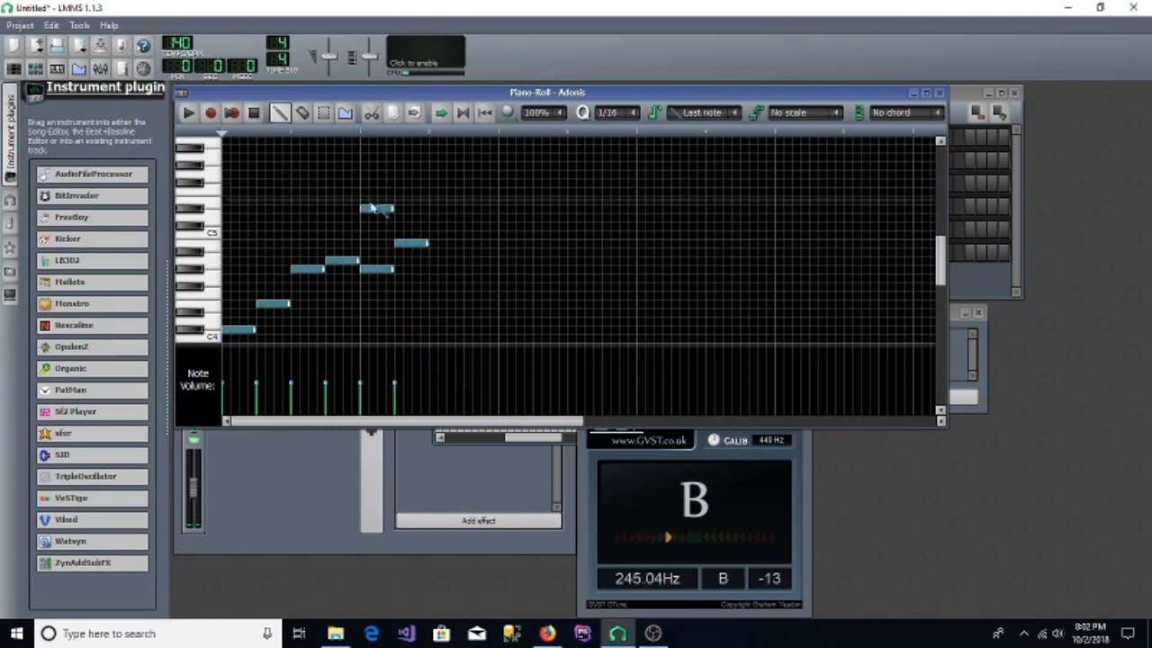
pyautogui.moveTo(373, 211); pyautogui.dragTo(447, 311)
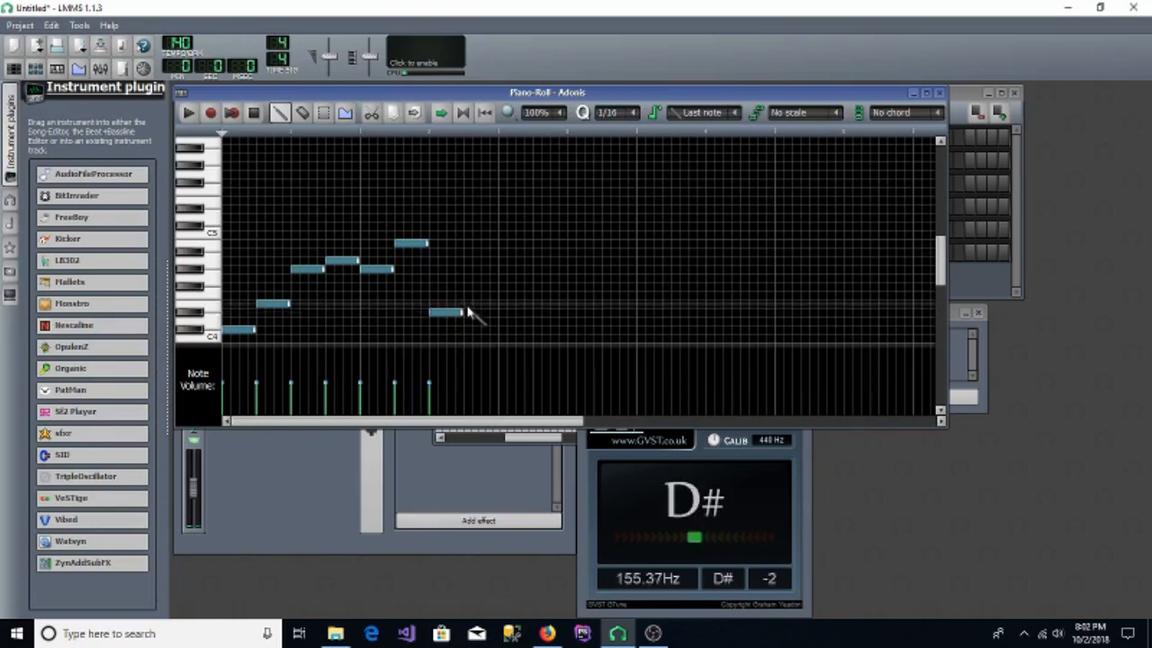
pyautogui.click(469, 304)
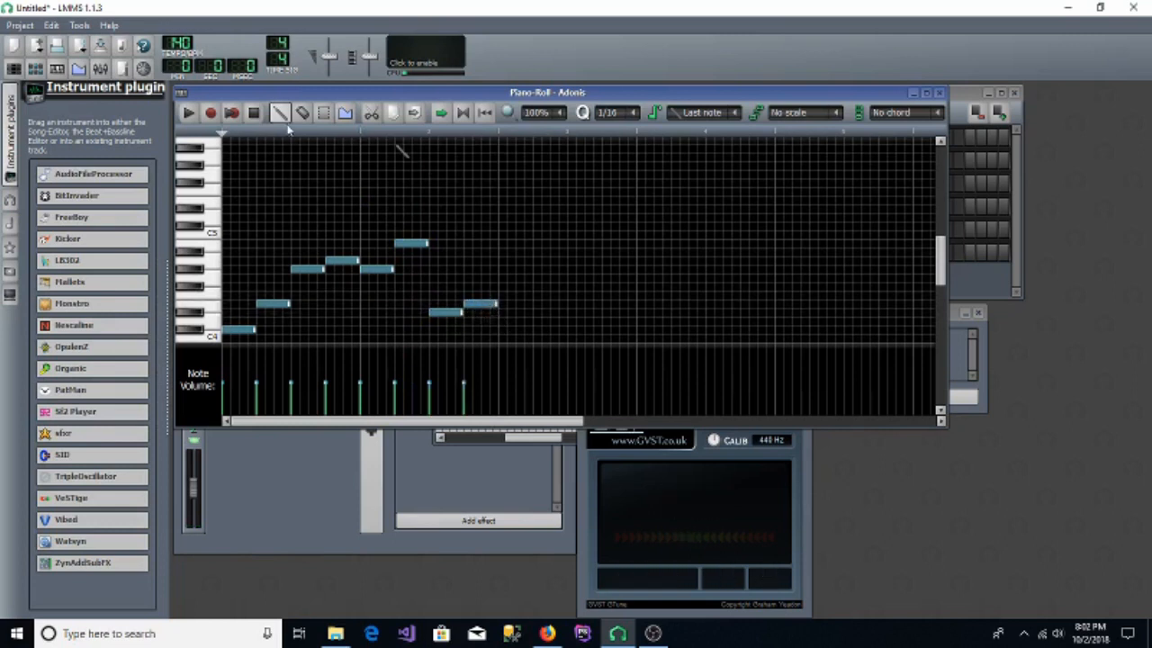
pyautogui.click(197, 115)
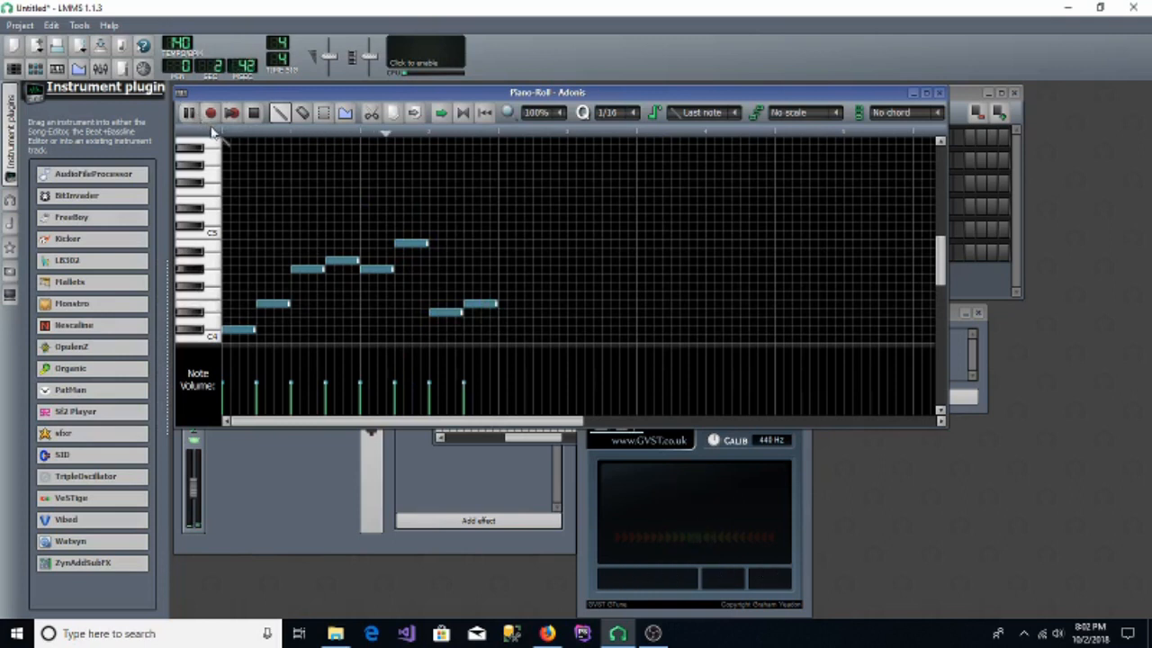
pyautogui.click(258, 117)
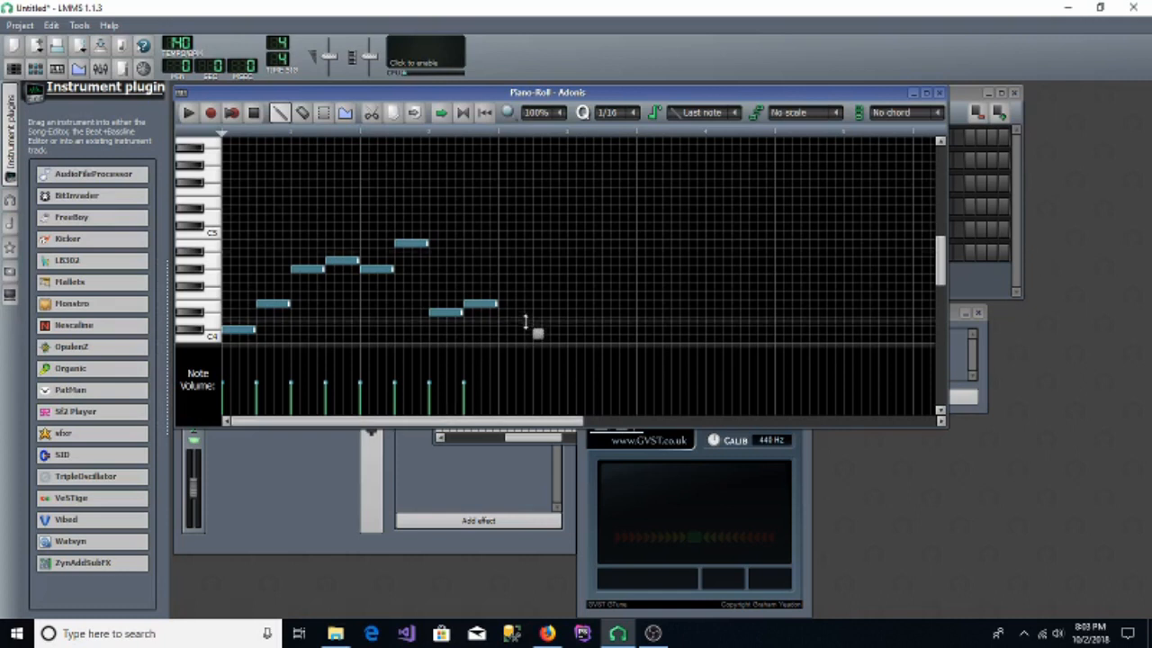
# Step: Shift the four bar-two notes one bar forward to bar three as a group, and play the melody back
pyautogui.moveTo(525, 322); pyautogui.dragTo(387, 230)
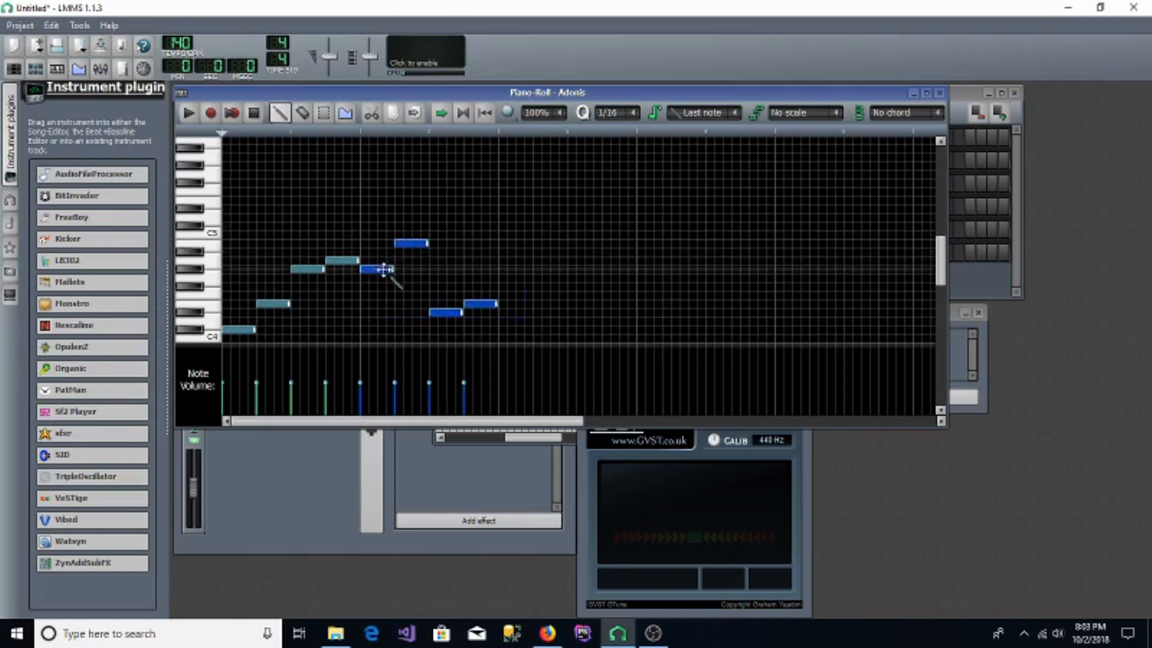
pyautogui.moveTo(384, 270); pyautogui.dragTo(523, 270)
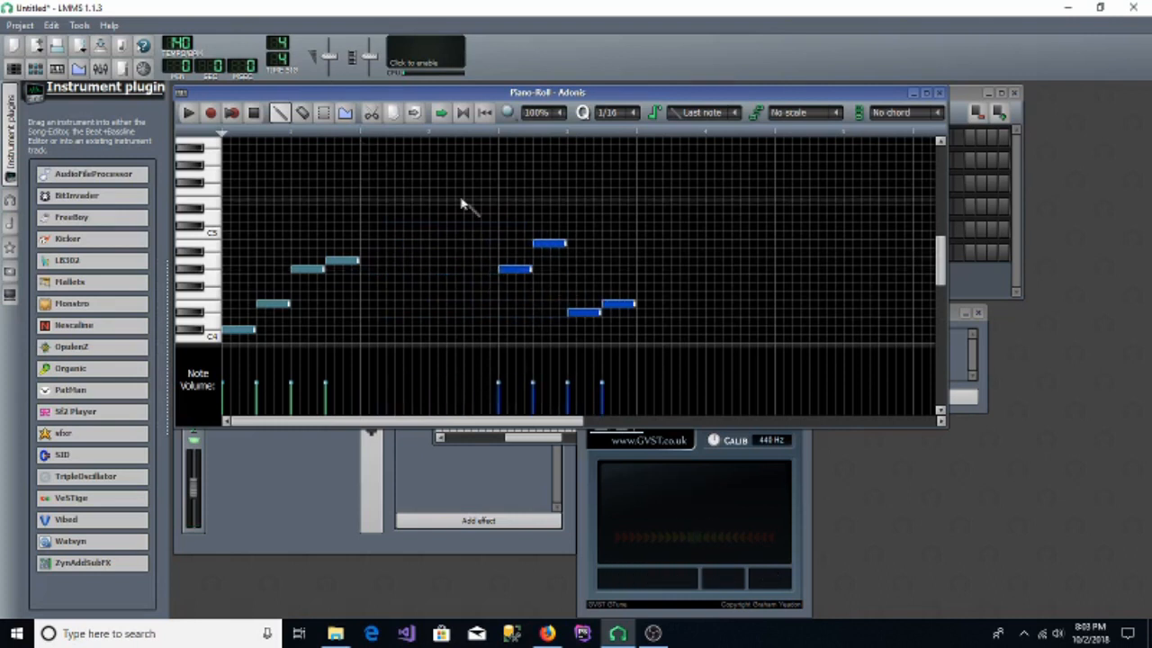
pyautogui.press('space')
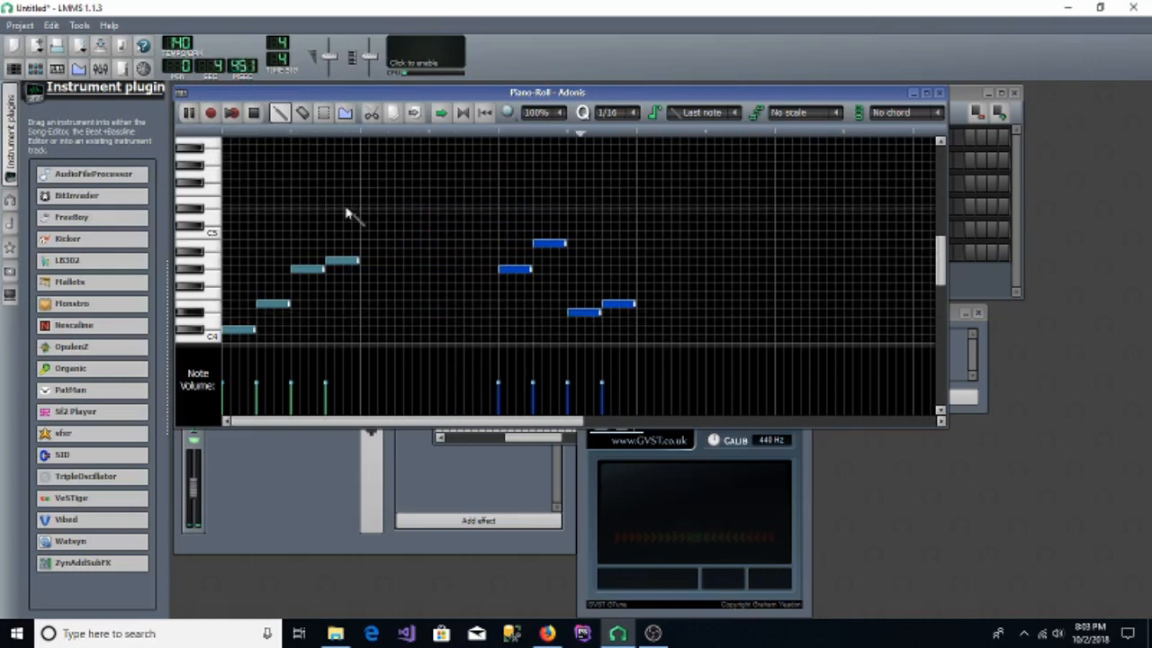
pyautogui.click(254, 111)
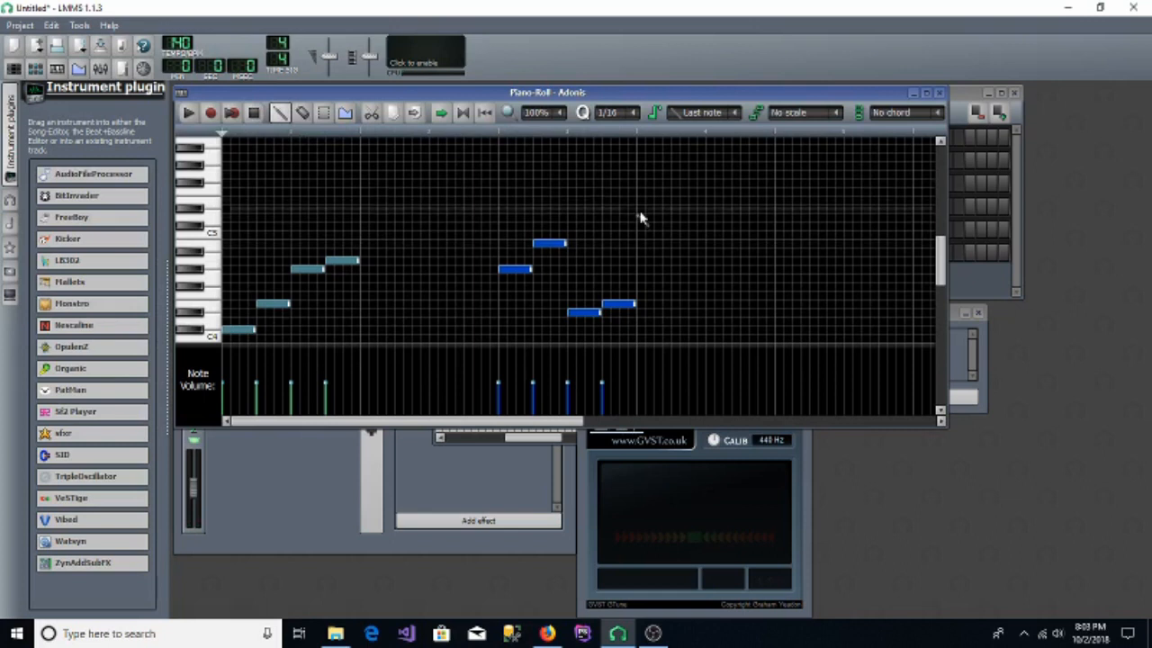
# Step: Fill bar five with quarter notes F#4, A4, C#4 and G#4 in sequence, and play the melody back
pyautogui.click(671, 417)
pyautogui.moveTo(670, 417); pyautogui.dragTo(417, 385)
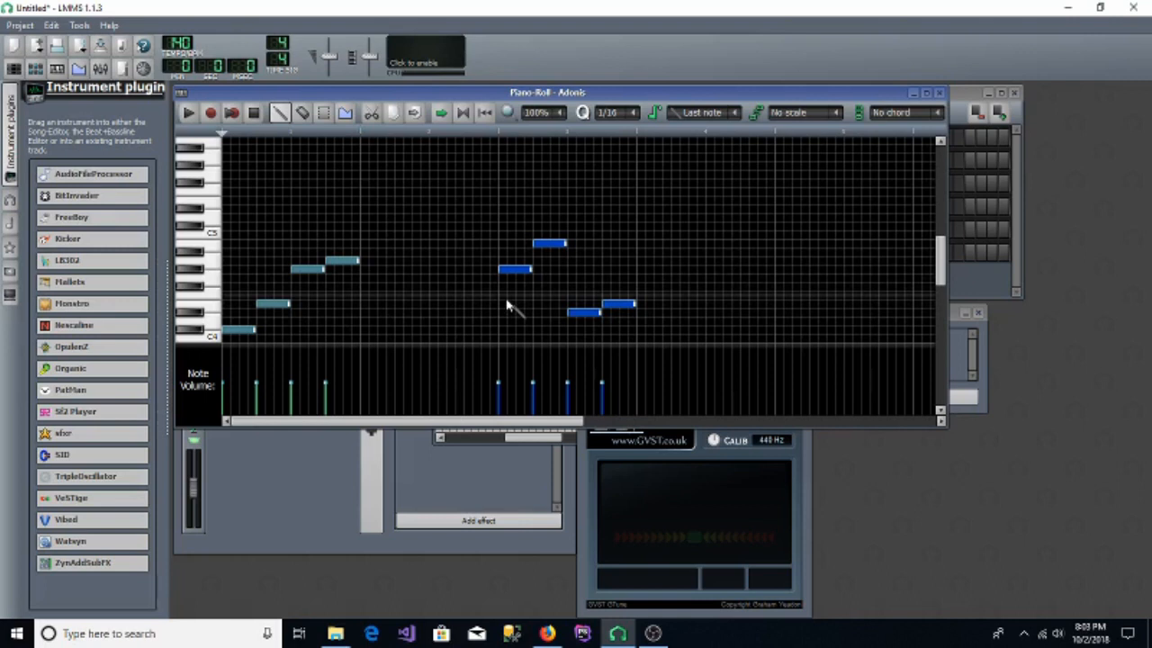
pyautogui.click(782, 294)
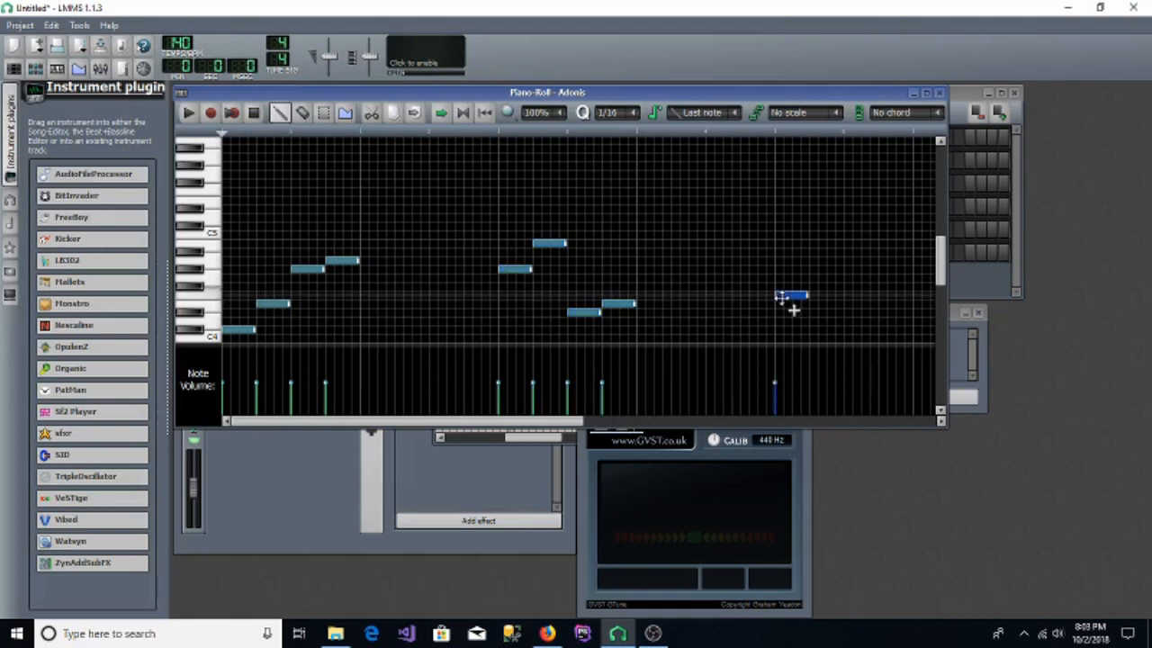
pyautogui.moveTo(781, 294); pyautogui.dragTo(843, 267)
pyautogui.click(780, 261)
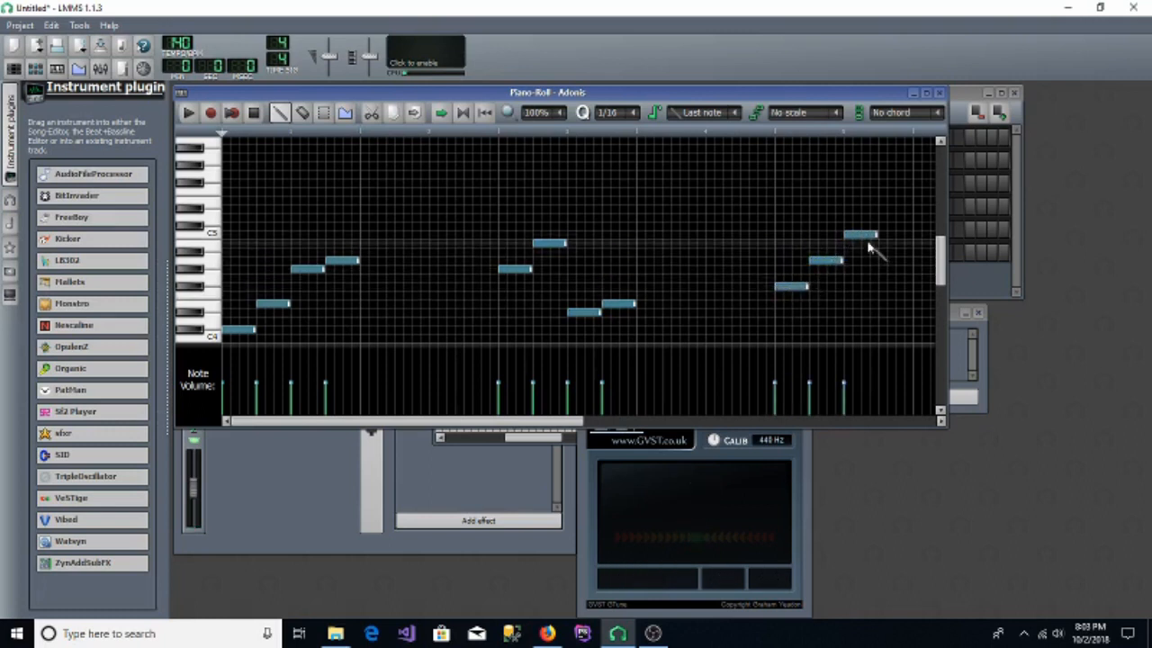
pyautogui.click(864, 235)
pyautogui.moveTo(865, 233); pyautogui.dragTo(869, 328)
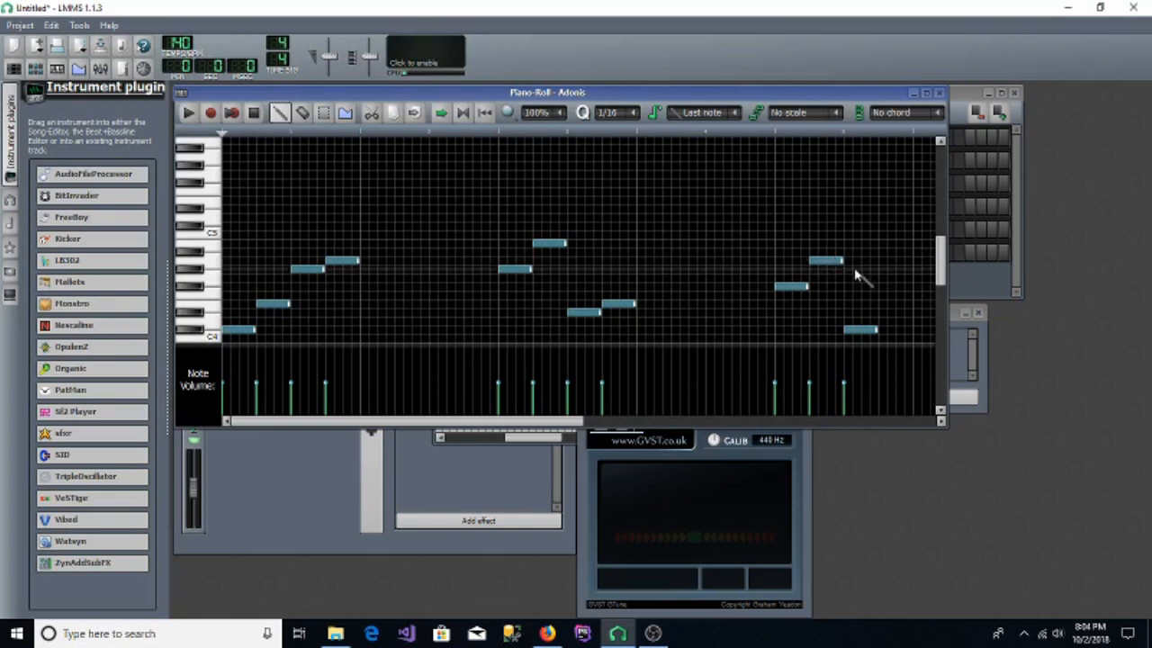
pyautogui.click(882, 271)
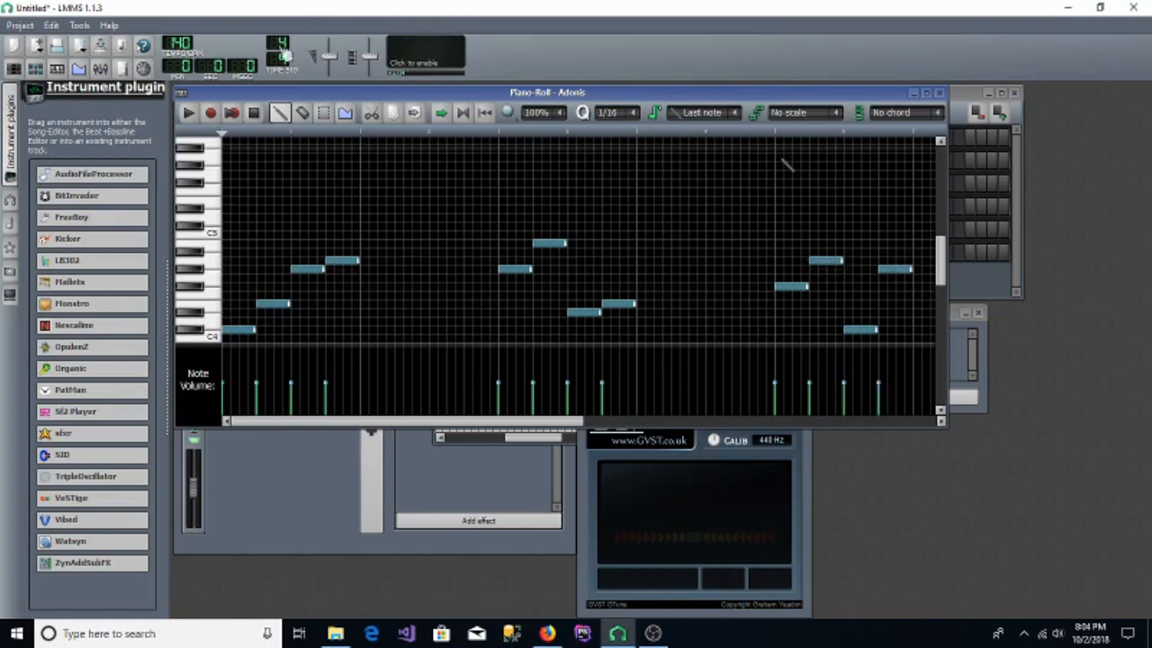
pyautogui.click(194, 115)
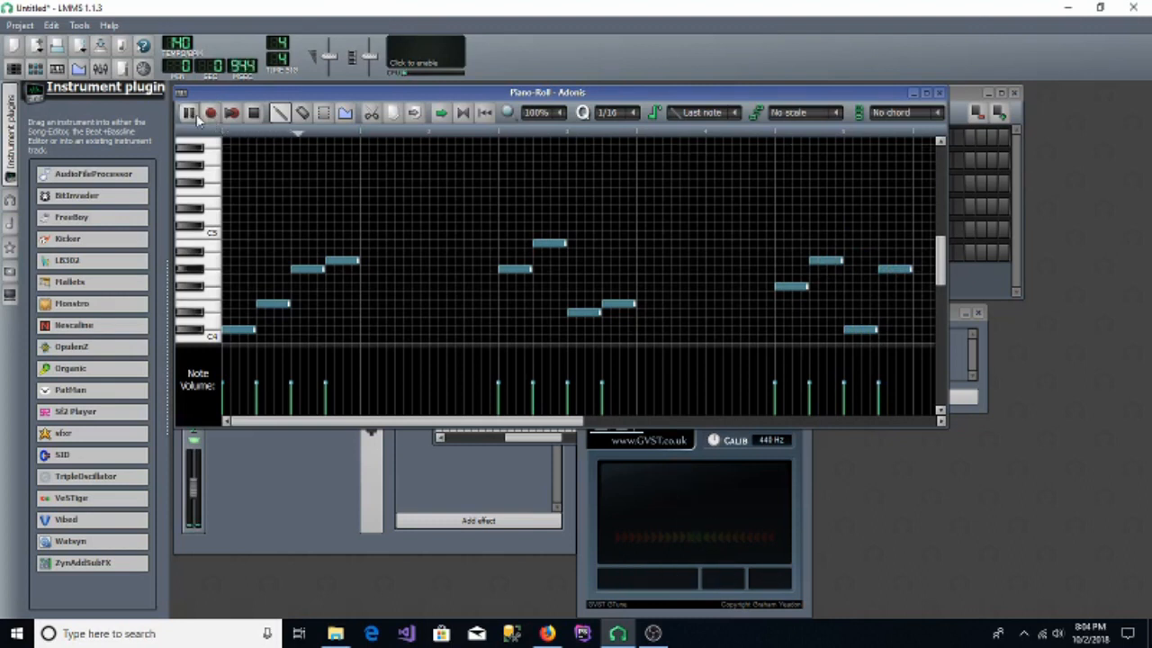
pyautogui.click(197, 118)
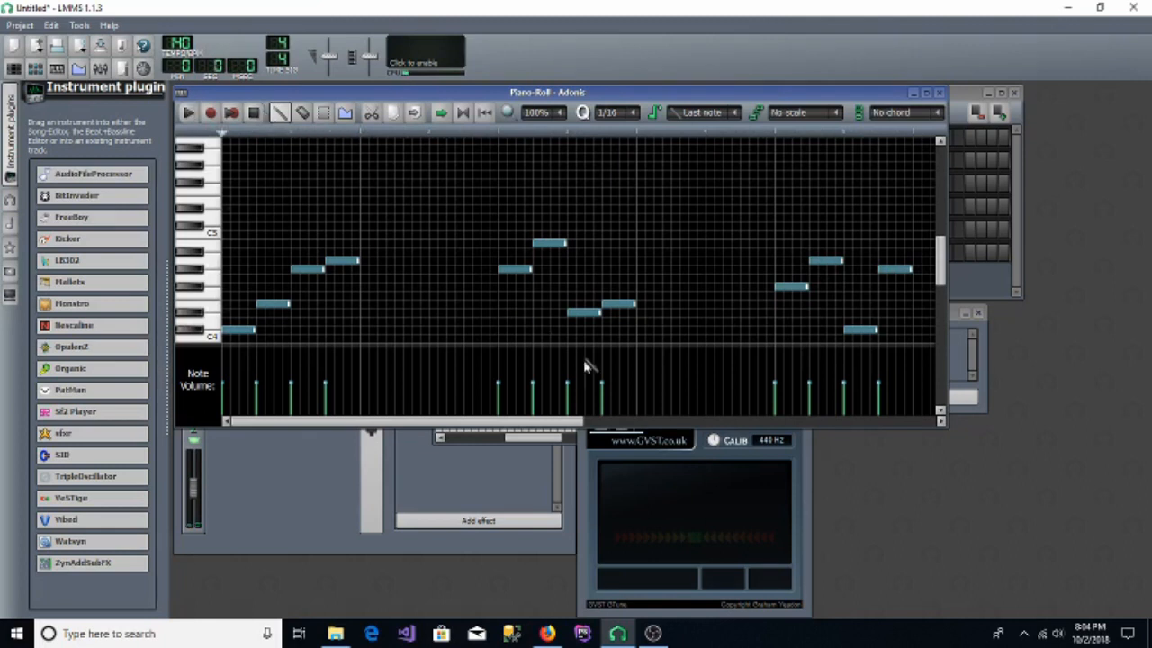
# Step: Fill bar seven with quarter notes D#4, E4 and F#4 followed by eighth notes A4 and G#4, and play the melody back
pyautogui.moveTo(545, 420); pyautogui.dragTo(752, 415)
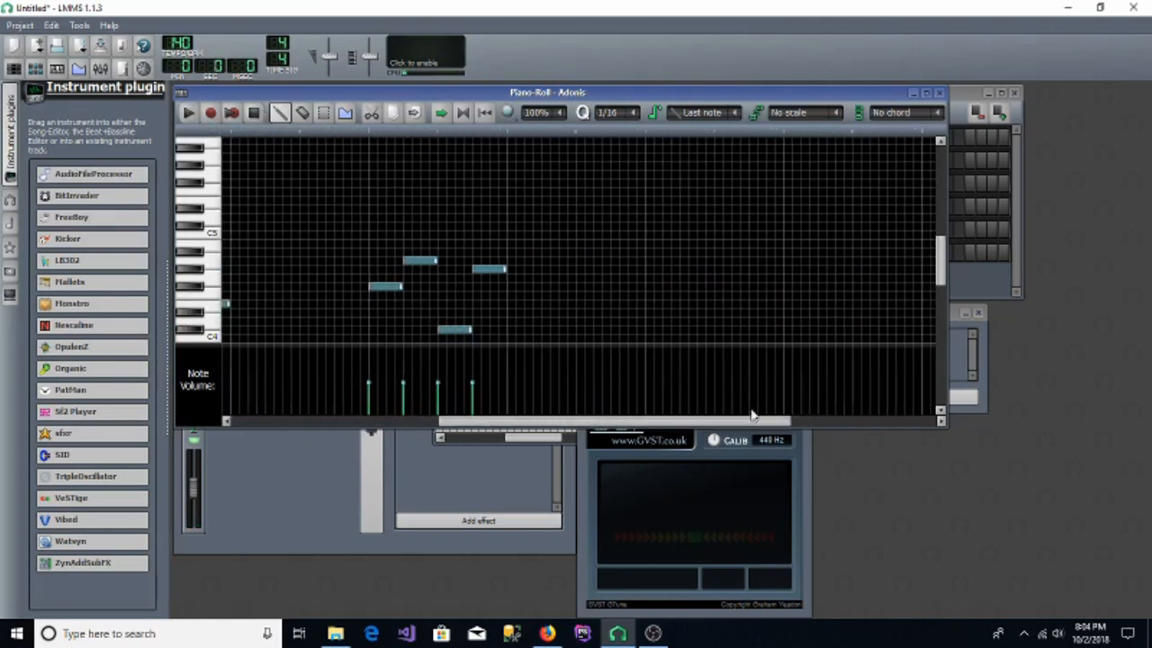
pyautogui.click(650, 313)
pyautogui.moveTo(651, 316); pyautogui.dragTo(668, 322)
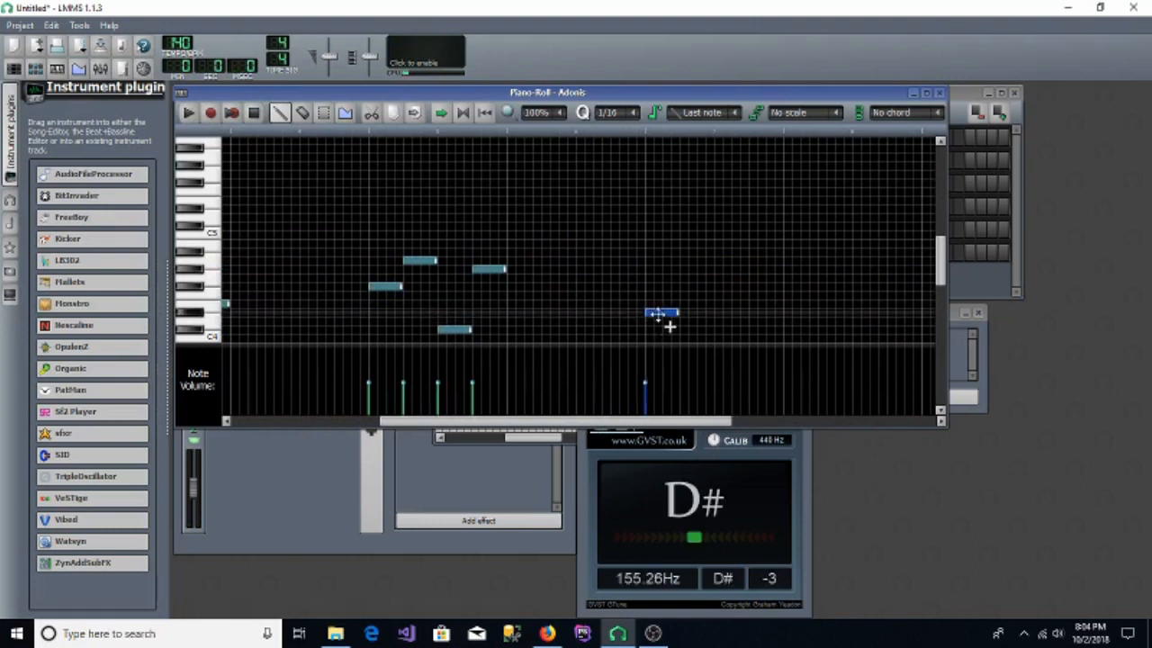
pyautogui.click(688, 304)
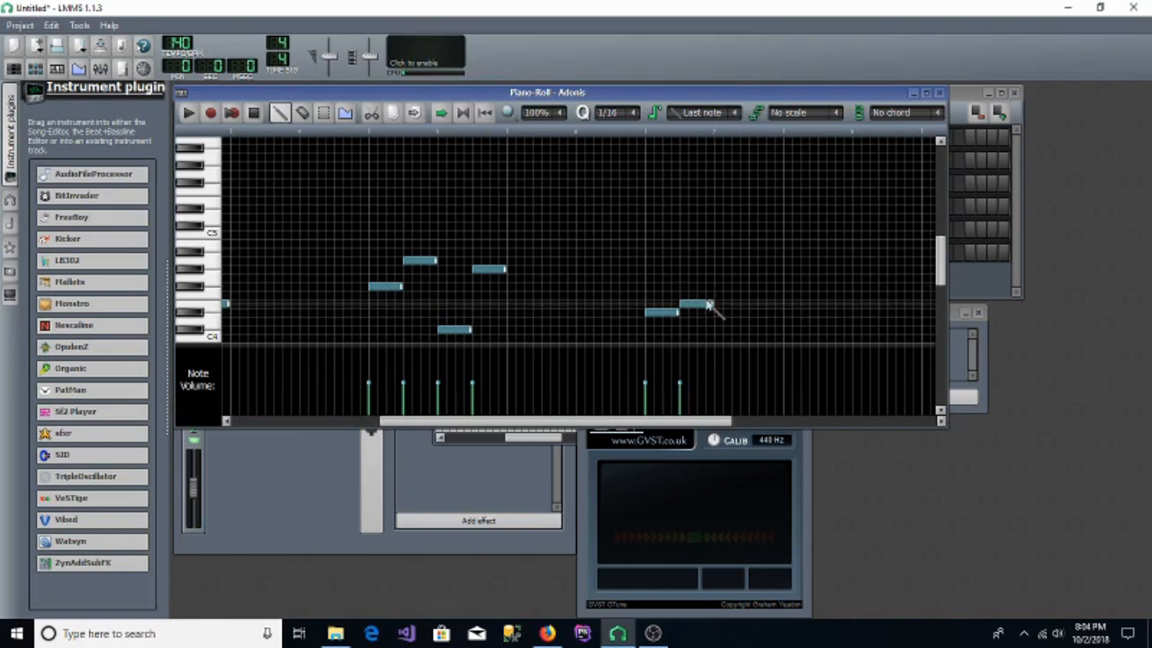
pyautogui.click(715, 287)
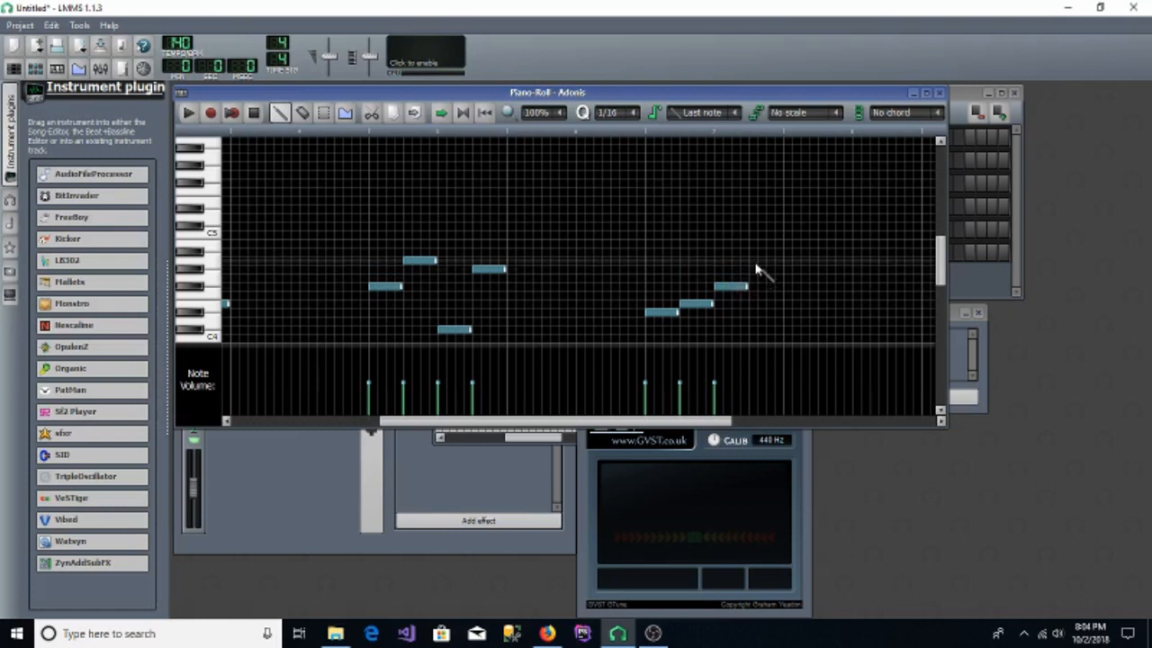
pyautogui.click(764, 261)
pyautogui.click(768, 271)
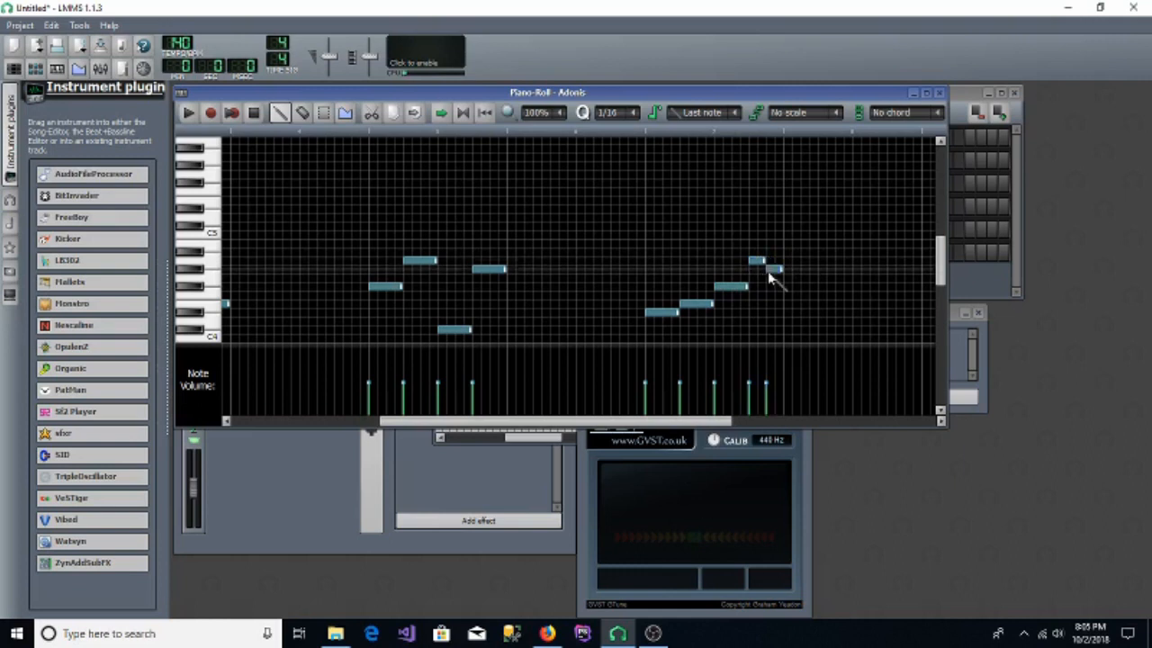
pyautogui.click(189, 114)
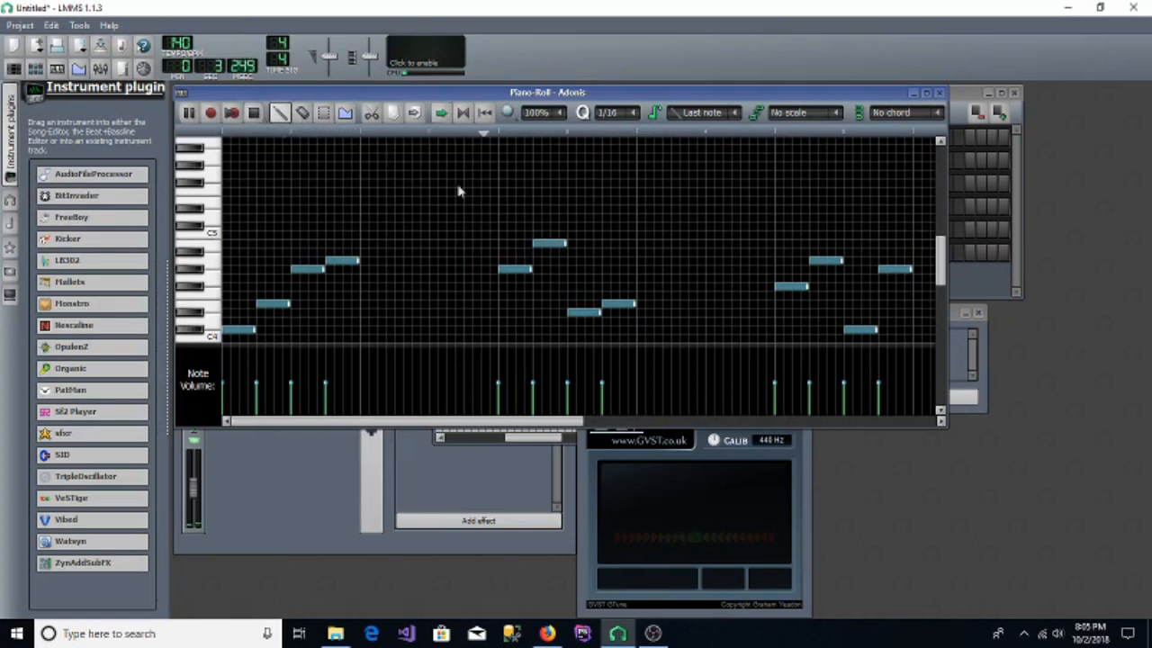
pyautogui.moveTo(499, 423); pyautogui.dragTo(620, 425)
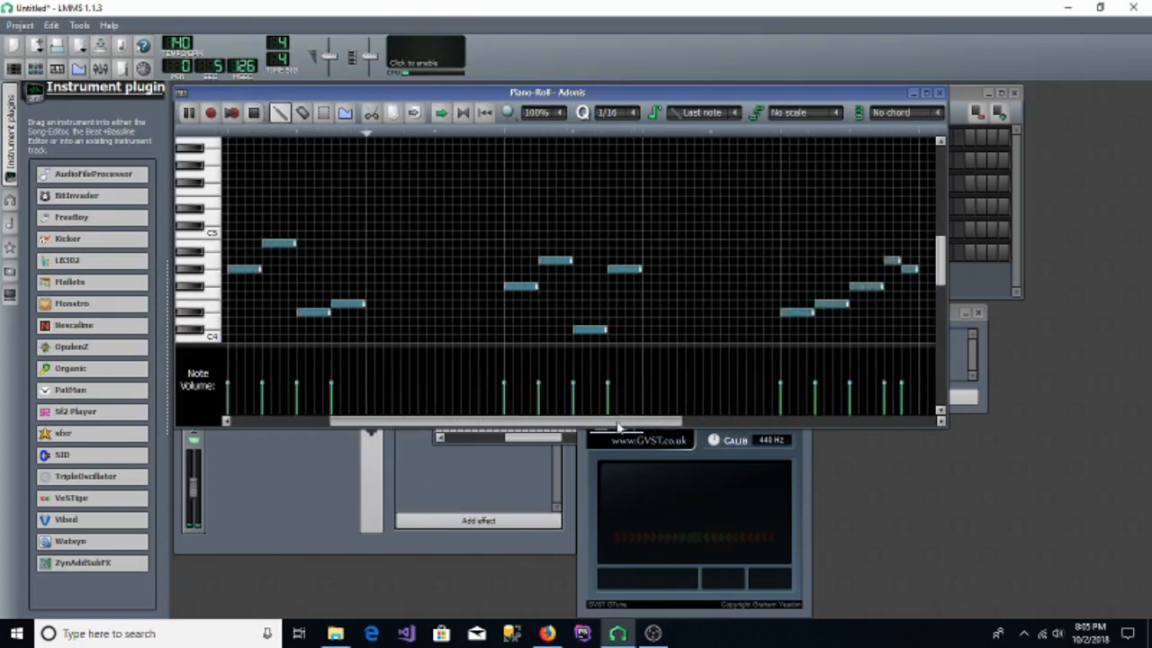
pyautogui.press('space')
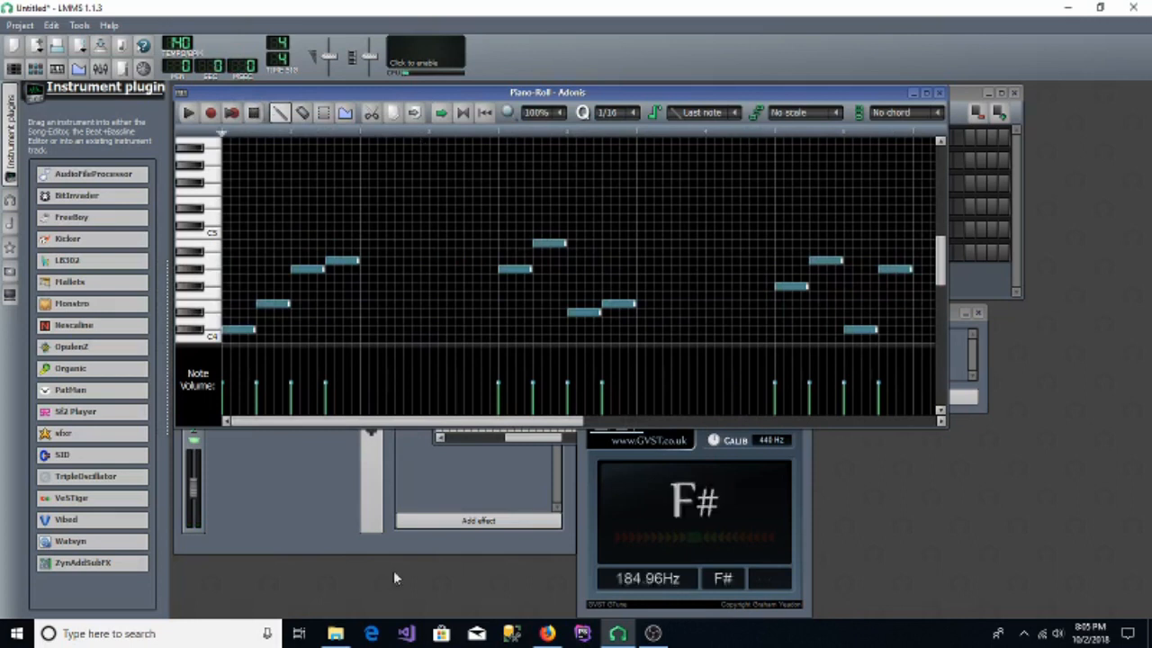
# Step: Place an eighth-note D#4 at the start of bar eight and lower its volume to silence
pyautogui.moveTo(353, 421); pyautogui.dragTo(596, 419)
pyautogui.click(445, 315)
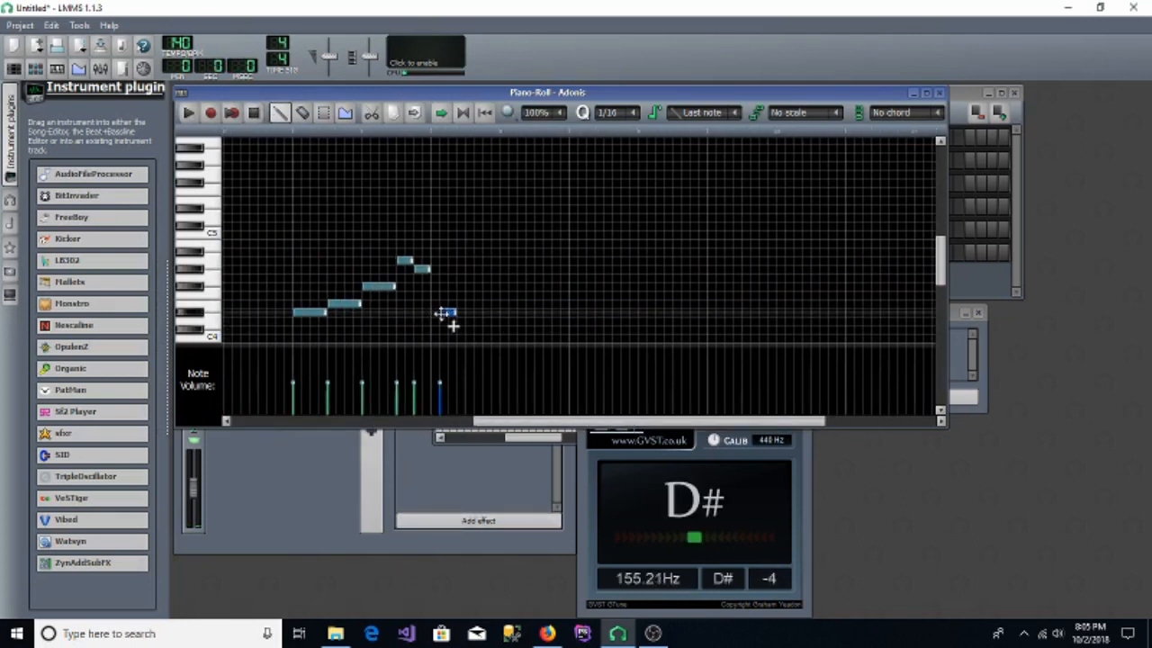
pyautogui.moveTo(441, 314); pyautogui.dragTo(436, 314)
pyautogui.moveTo(435, 387); pyautogui.dragTo(437, 421)
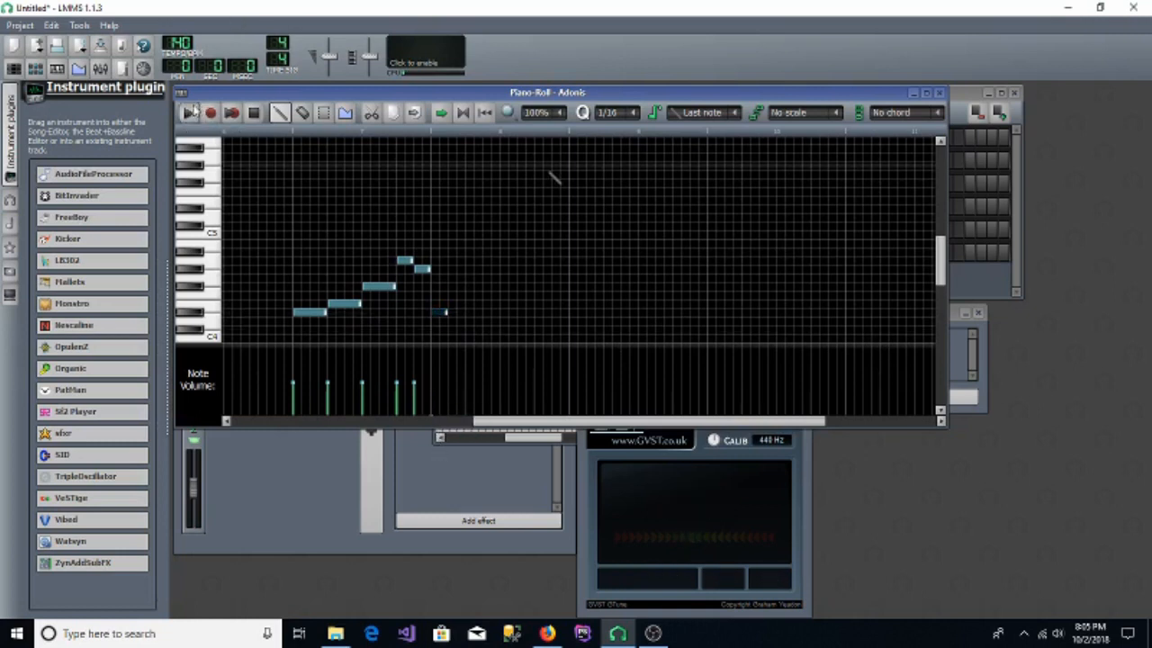
# Step: Play the melody, adjust the last two notes of bar seven, and extend the final G#4 to a quarter note
pyautogui.click(190, 112)
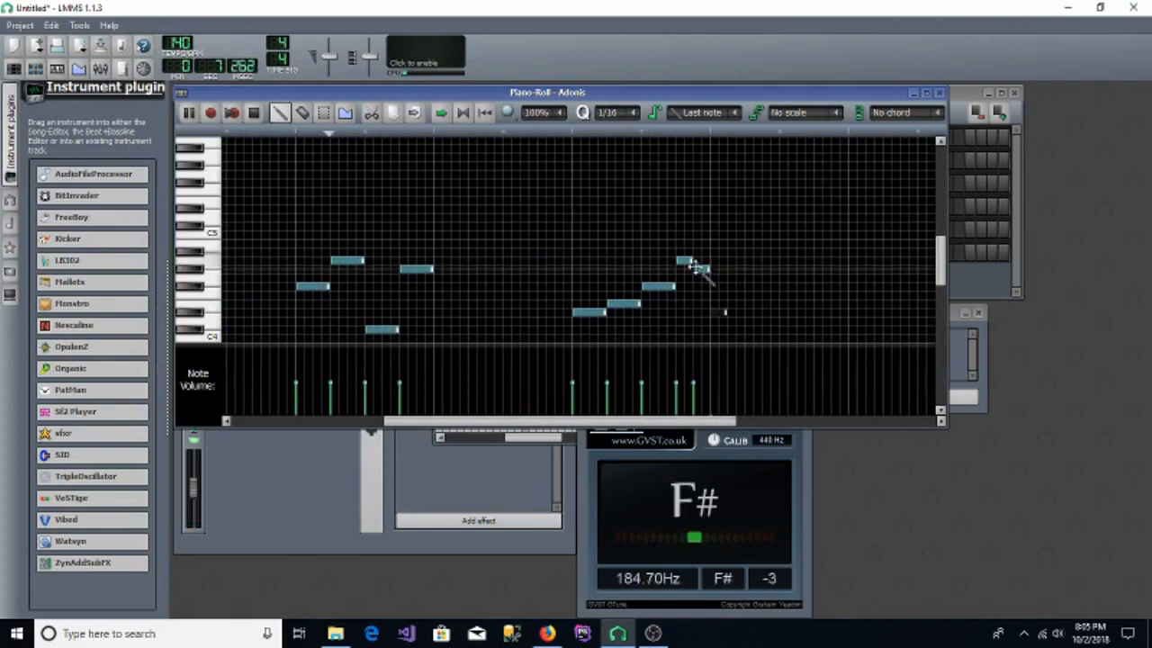
pyautogui.moveTo(692, 263)
pyautogui.mouseDown()
pyautogui.moveTo(727, 277)
pyautogui.moveTo(737, 269)
pyautogui.moveTo(704, 261)
pyautogui.mouseUp()
pyautogui.click(689, 261)
pyautogui.click(693, 261)
pyautogui.click(685, 260)
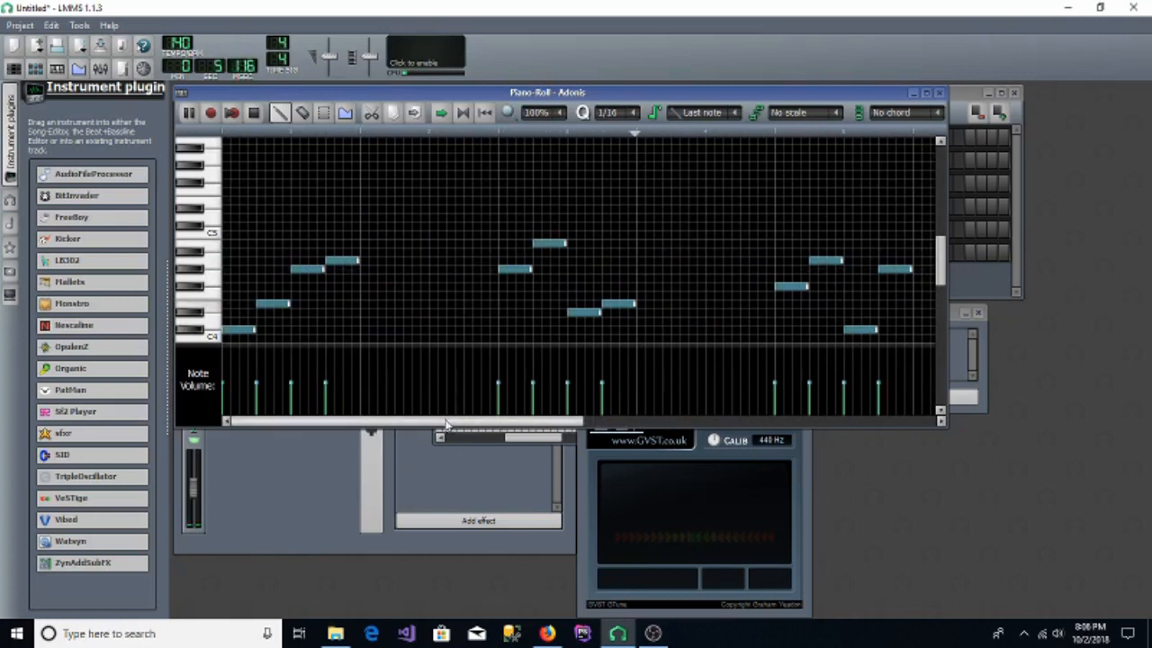
pyautogui.click(253, 113)
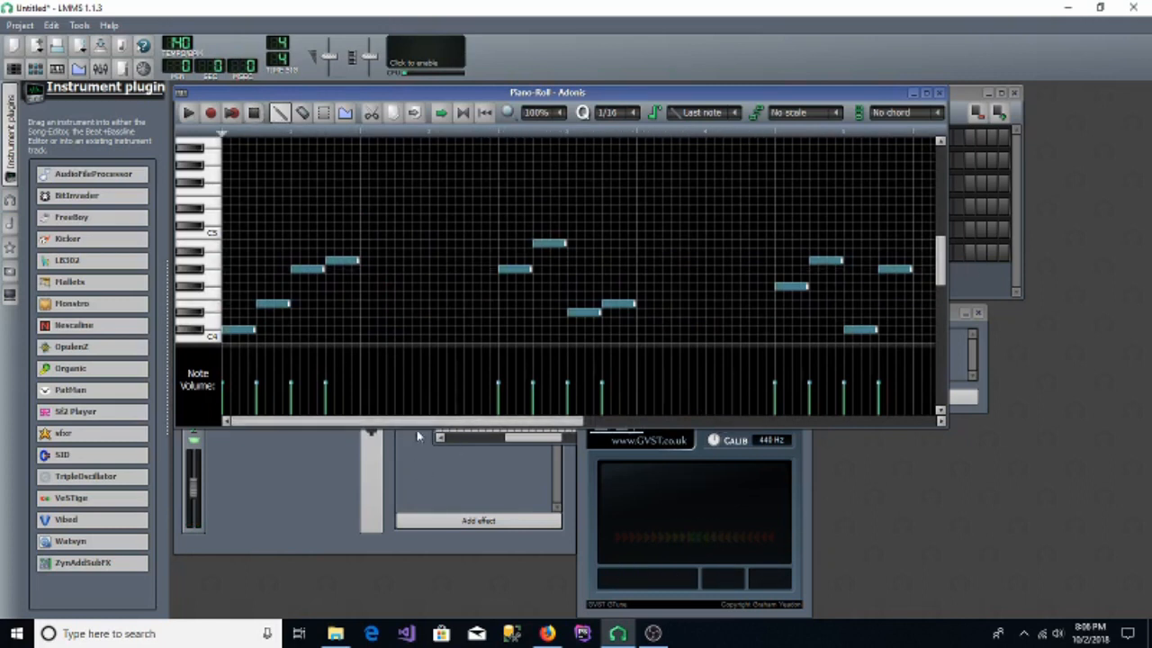
pyautogui.moveTo(409, 420); pyautogui.dragTo(639, 409)
pyautogui.moveTo(471, 268); pyautogui.dragTo(459, 267)
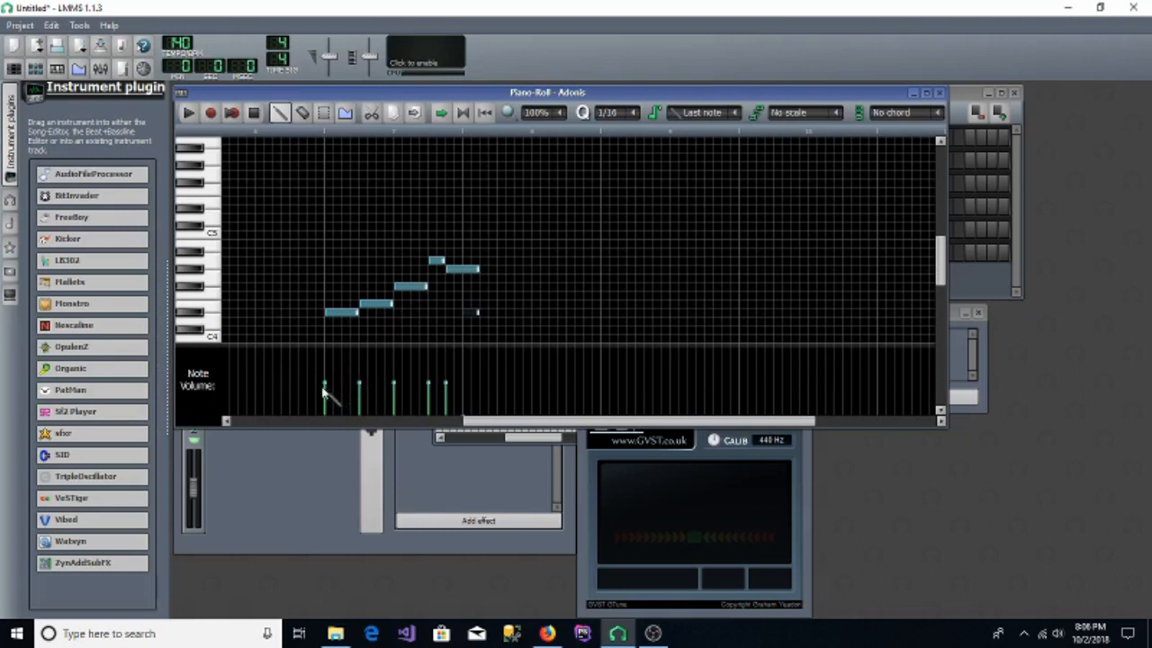
# Step: Shape the note volumes into a rising ramp within each phrase, in bars seven, one, three and five
pyautogui.moveTo(325, 385); pyautogui.dragTo(445, 363)
pyautogui.click(189, 114)
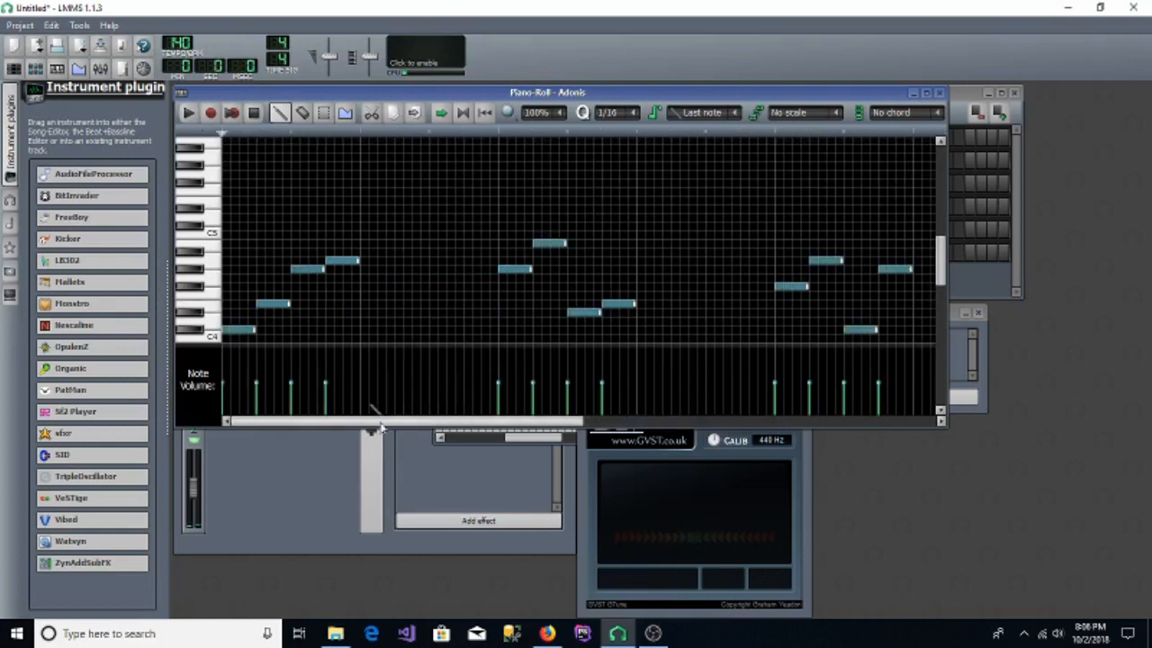
pyautogui.click(233, 393)
pyautogui.moveTo(256, 387); pyautogui.dragTo(321, 373)
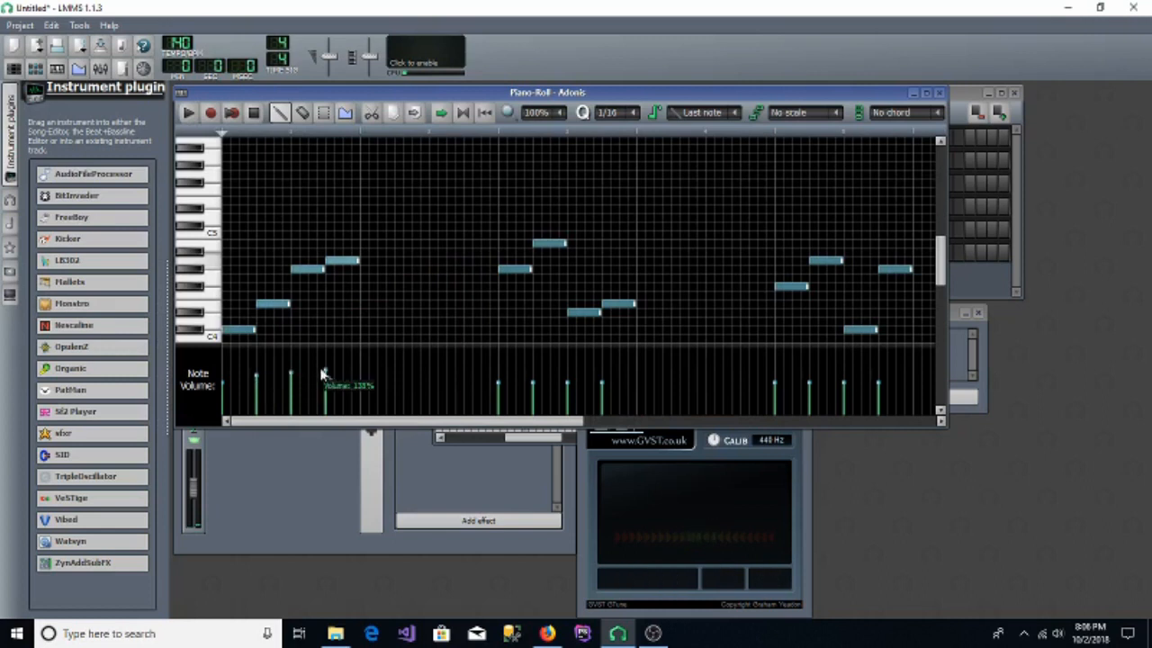
pyautogui.moveTo(531, 382); pyautogui.dragTo(601, 366)
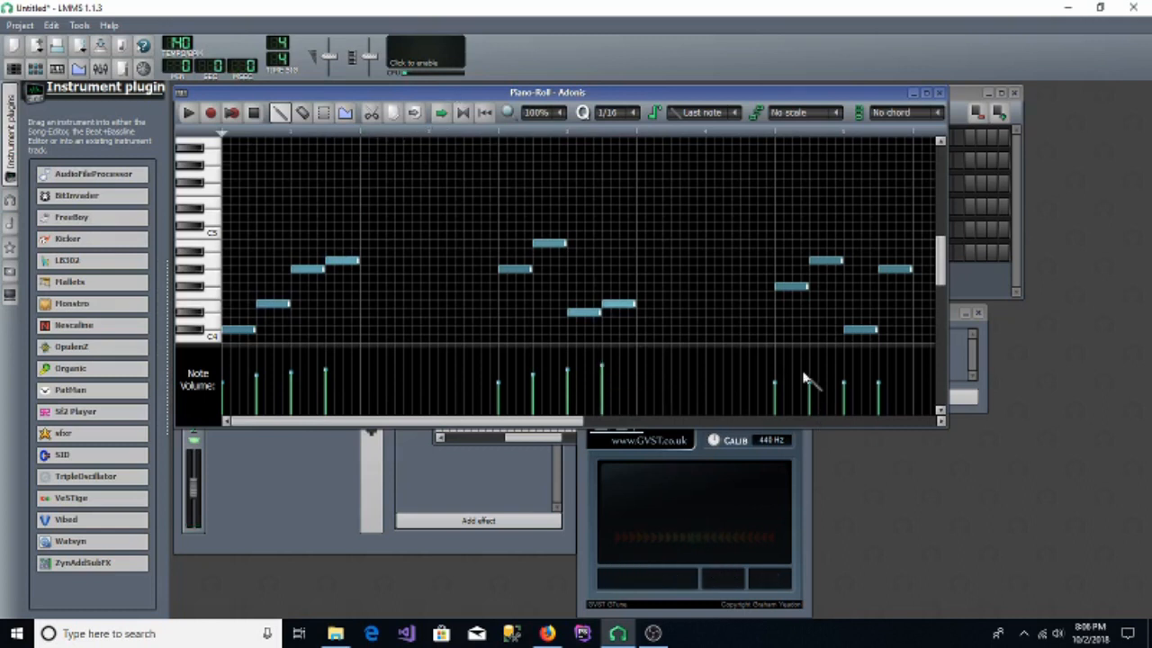
pyautogui.moveTo(808, 378); pyautogui.dragTo(845, 370)
pyautogui.click(879, 370)
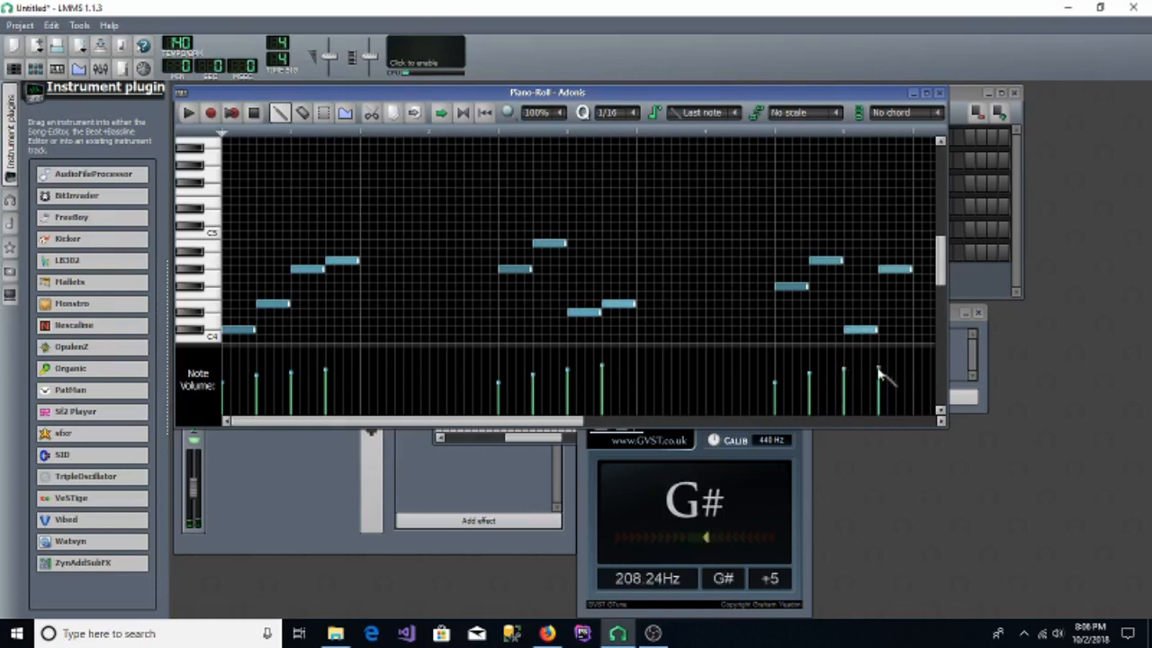
# Step: Listen to the whole melody with the ramped note volumes, and stop playback
pyautogui.click(190, 116)
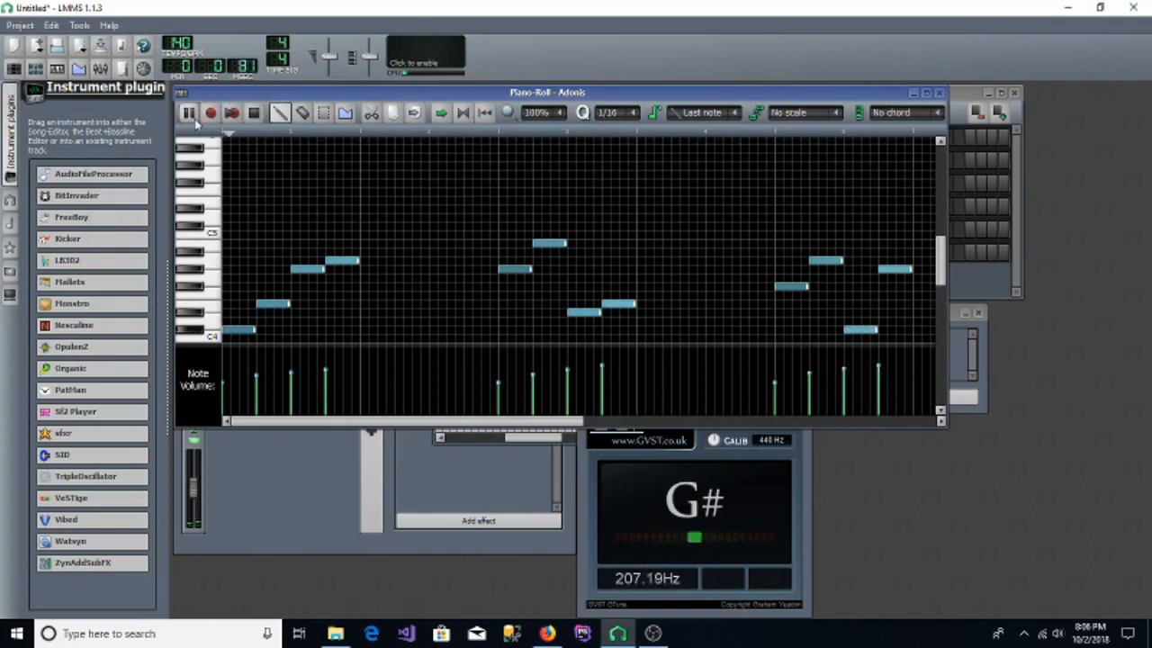
pyautogui.click(254, 113)
pyautogui.moveTo(524, 421); pyautogui.dragTo(591, 436)
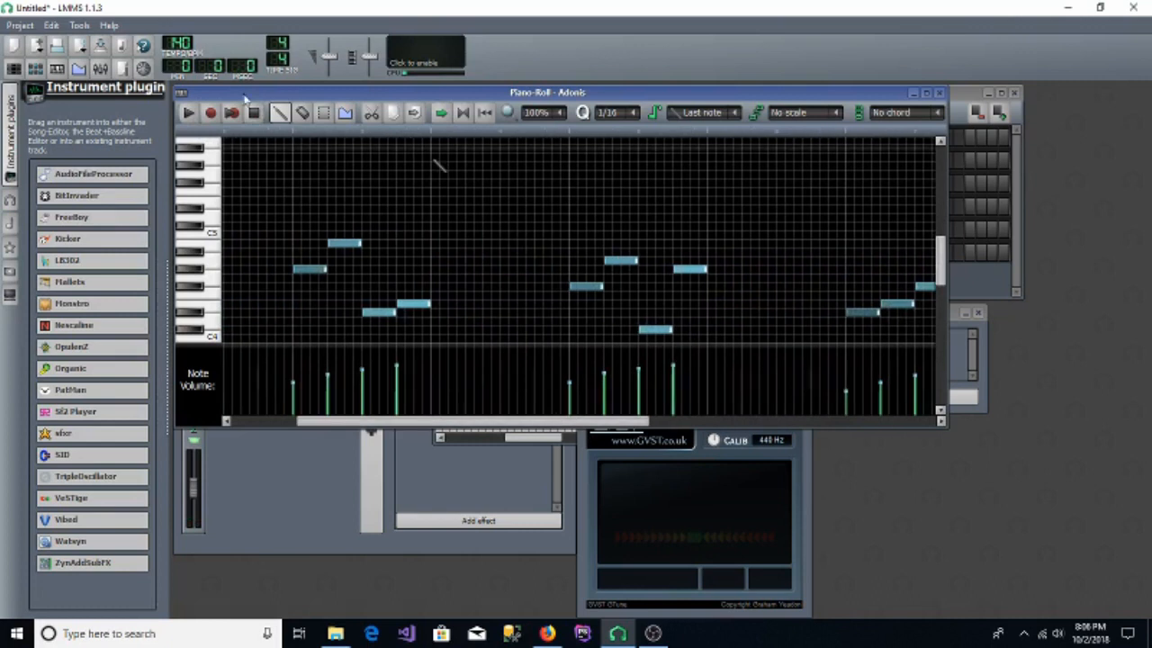
pyautogui.click(188, 113)
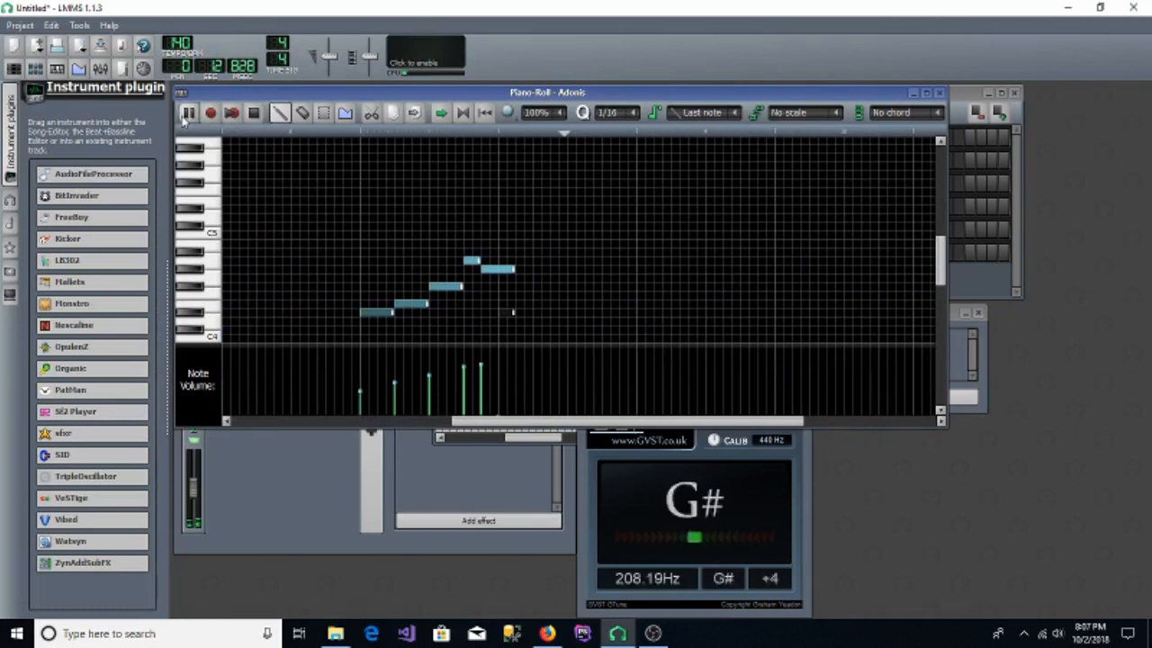
pyautogui.click(255, 113)
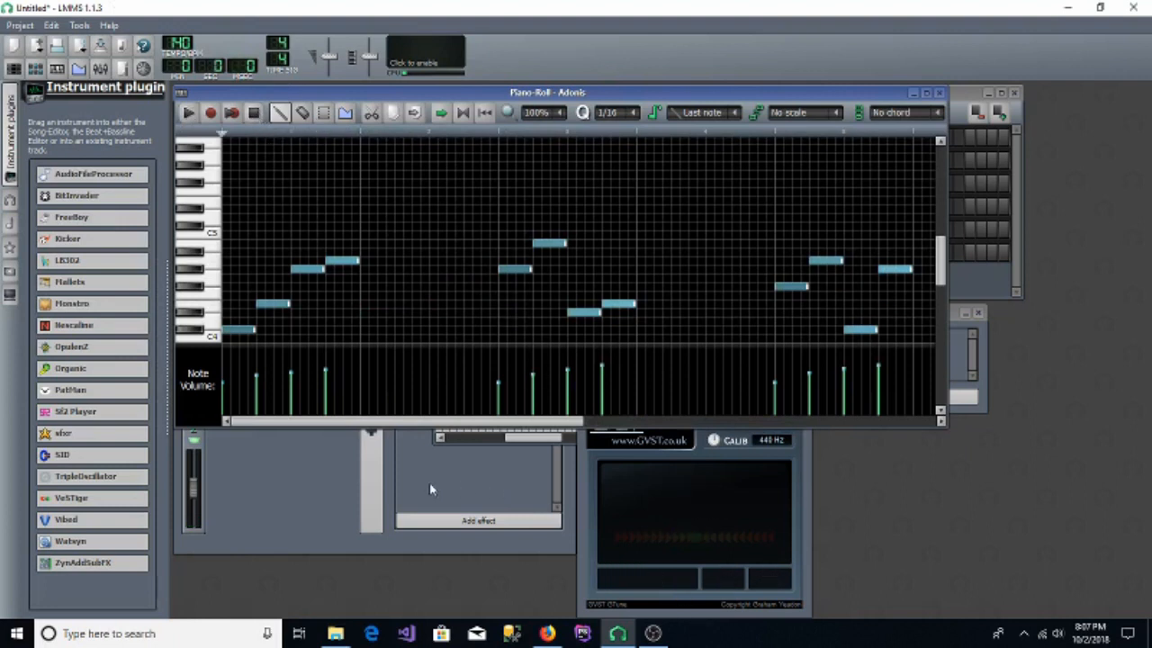
# Step: Remove the GTune effect from the master channel's effects chain in the FX-Mixer
pyautogui.click(429, 483)
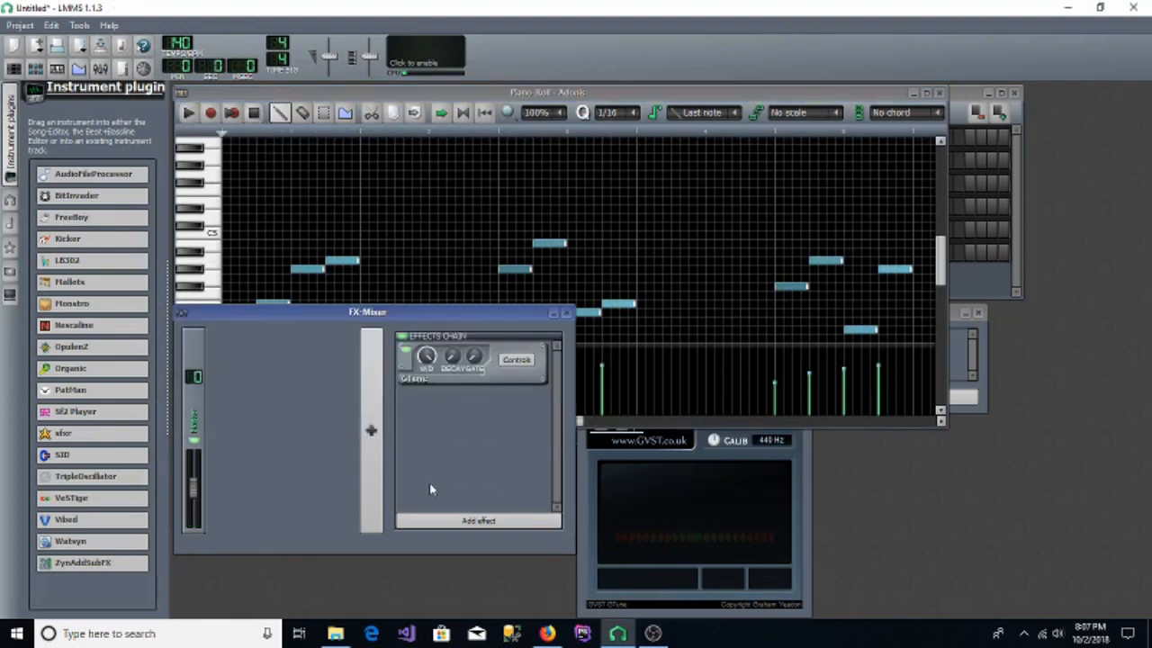
pyautogui.rightClick(519, 385)
pyautogui.click(554, 451)
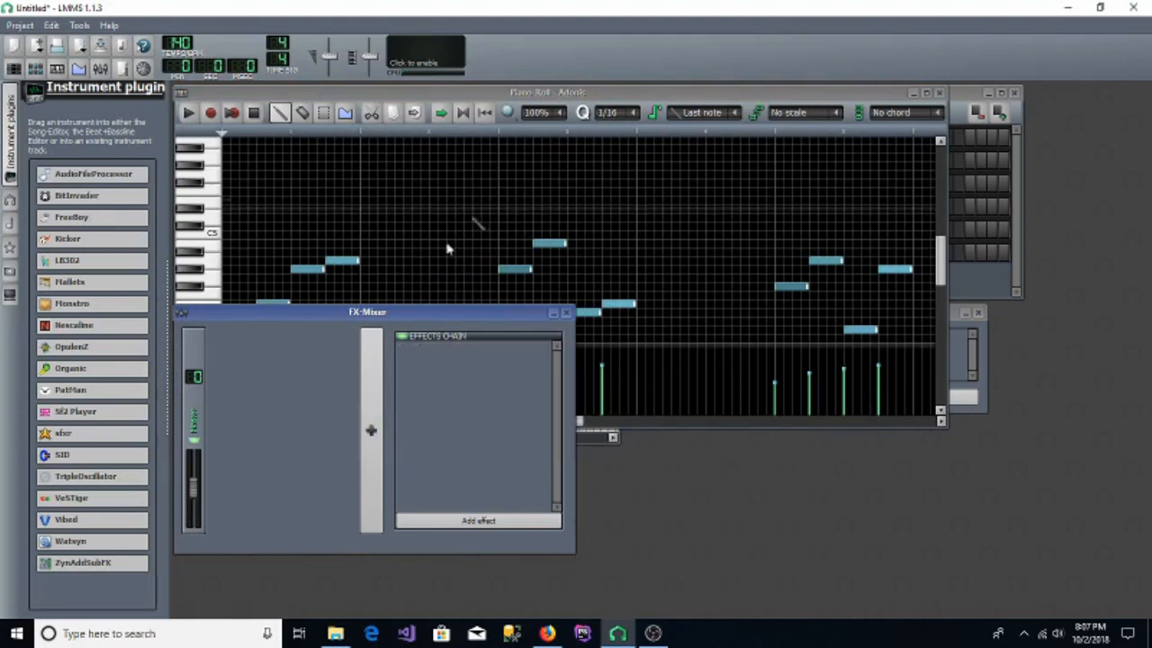
# Step: Close the Piano-Roll and add six new FX channels to the FX-Mixer
pyautogui.click(939, 93)
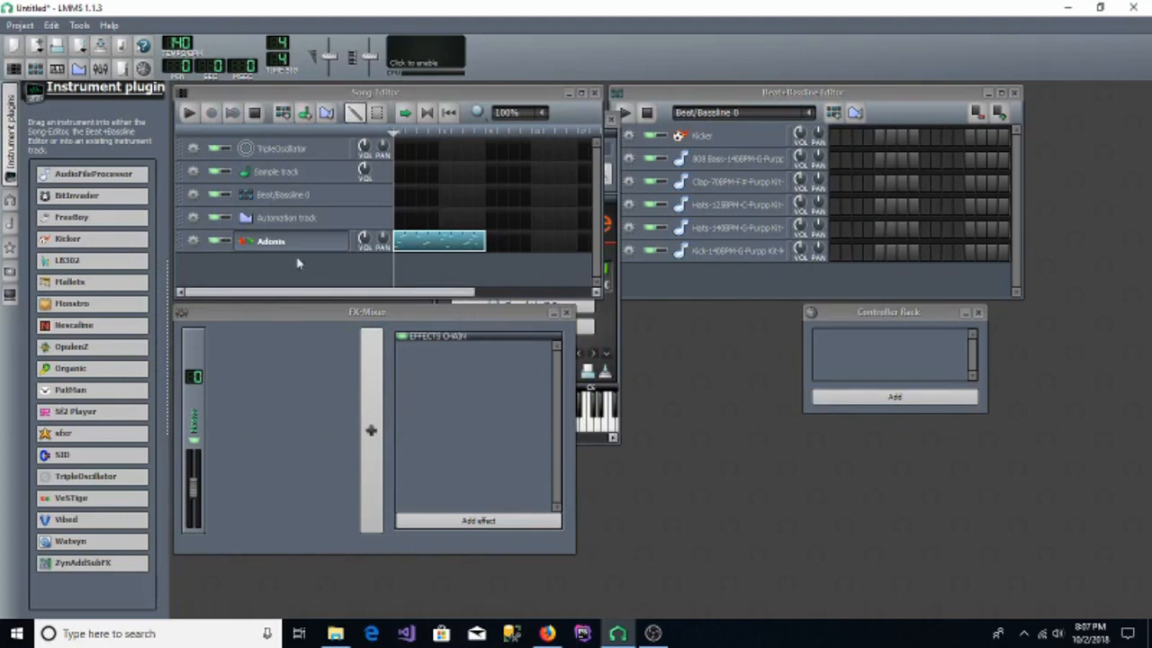
pyautogui.click(363, 380)
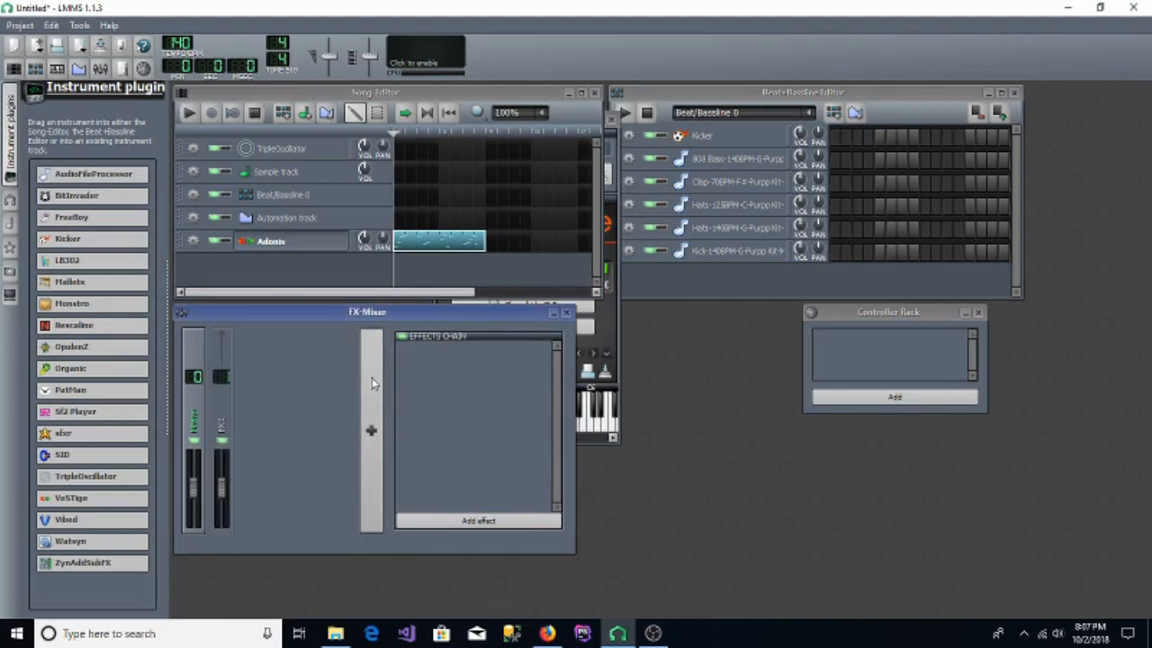
pyautogui.click(370, 384)
pyautogui.click(371, 383)
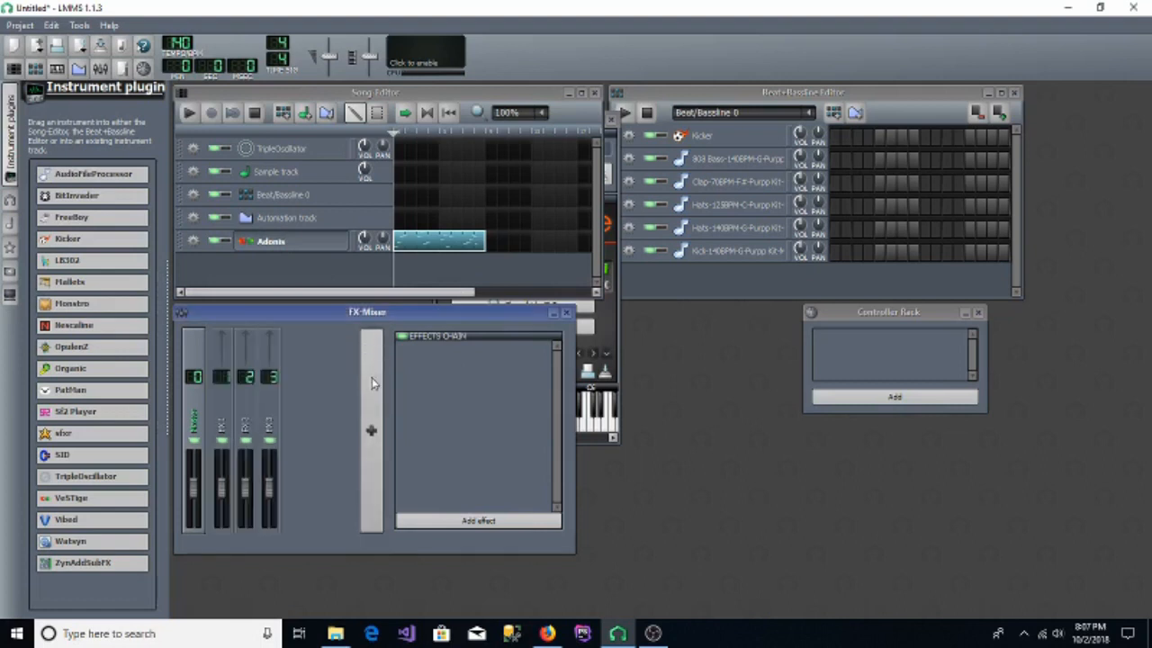
pyautogui.click(371, 384)
pyautogui.click(371, 384)
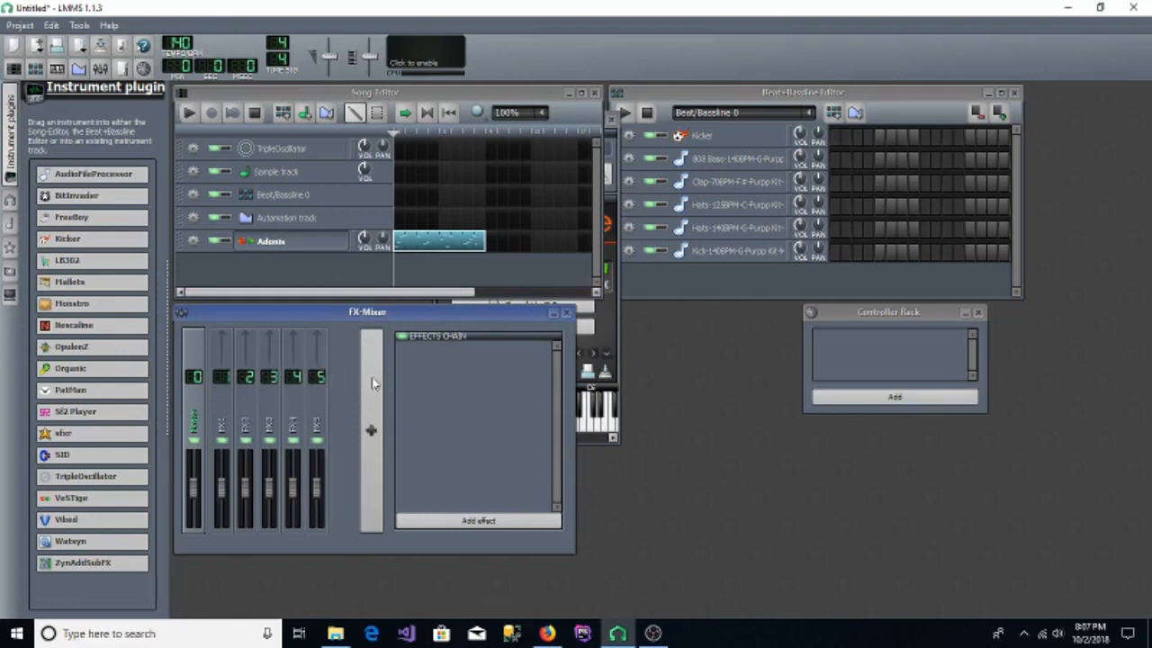
pyautogui.click(371, 384)
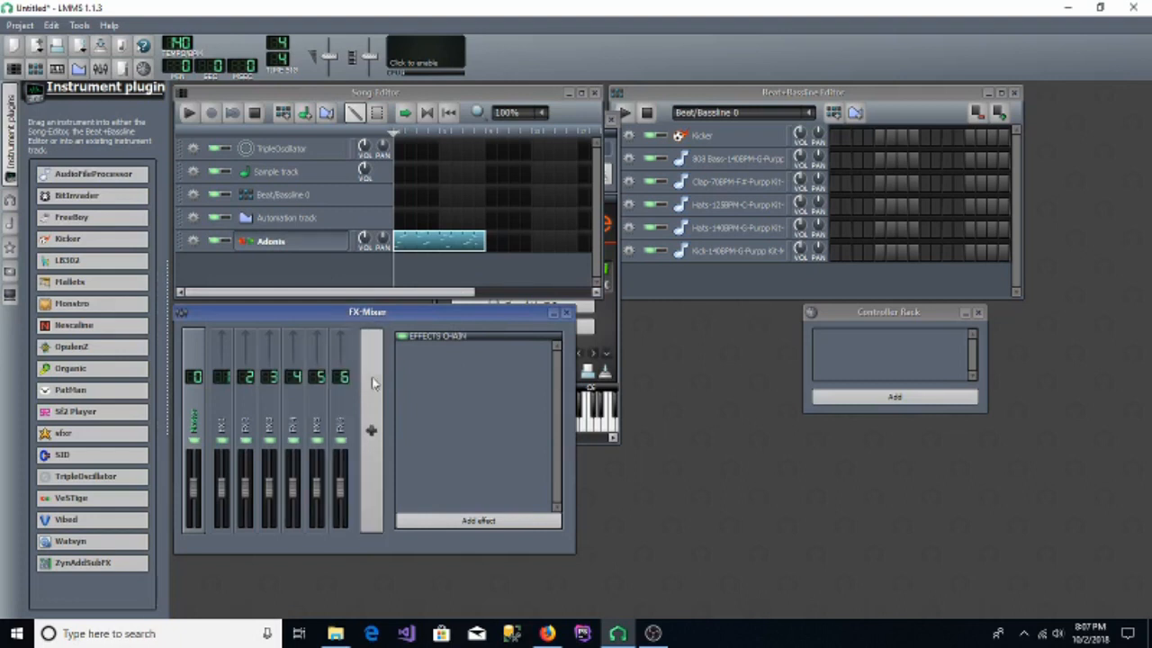
# Step: Route the Adonis instrument to FX channel 1 and rename that mixer channel melody
pyautogui.doubleClick(297, 250)
pyautogui.click(645, 288)
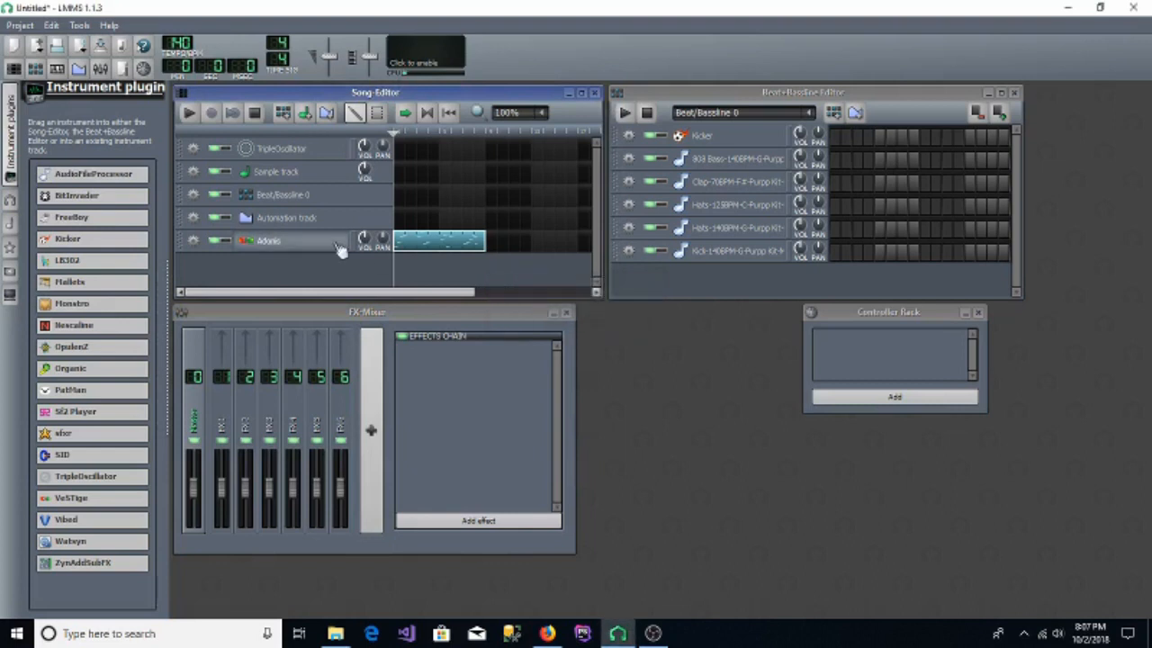
pyautogui.click(288, 241)
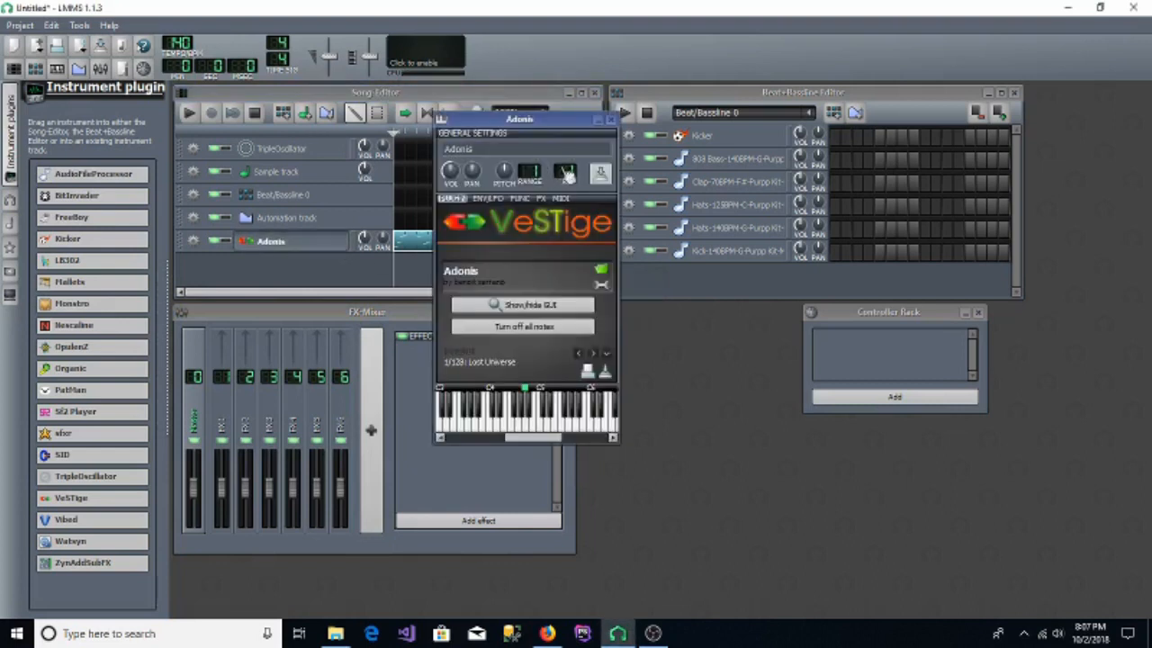
pyautogui.rightClick(230, 427)
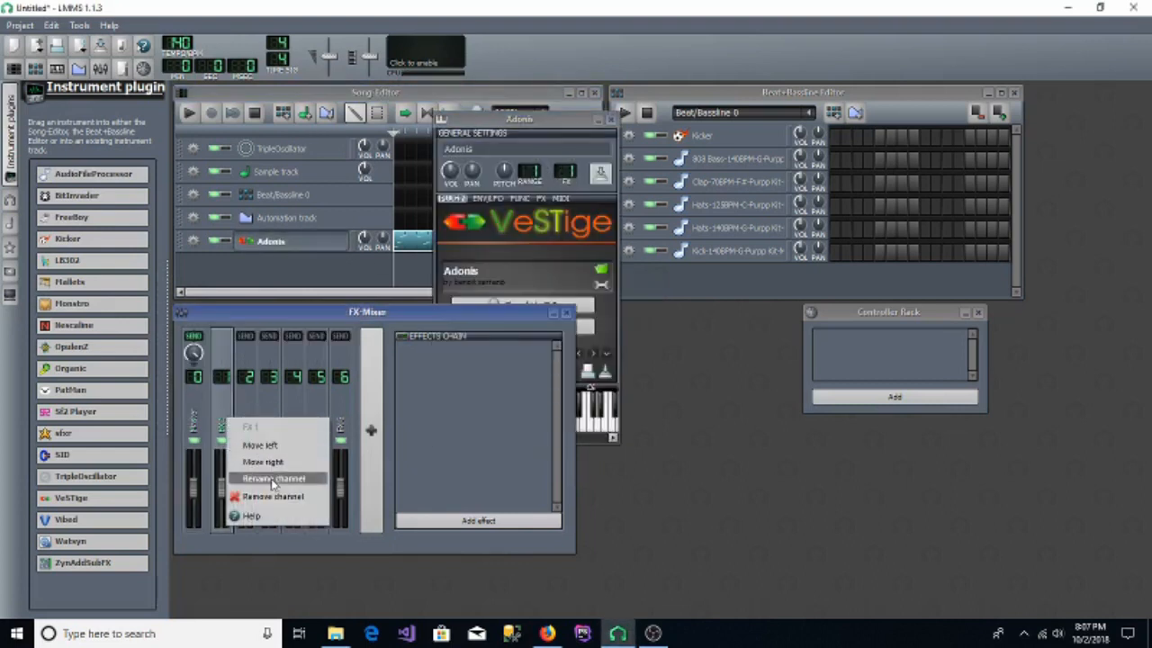
pyautogui.click(275, 483)
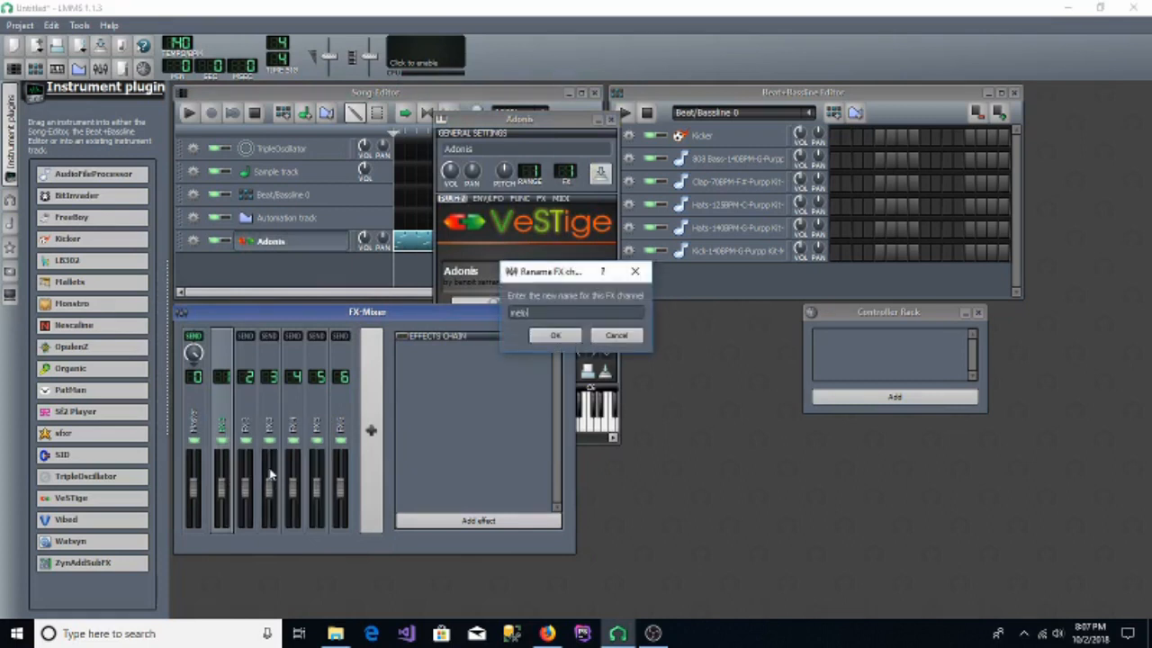
pyautogui.press('Return')
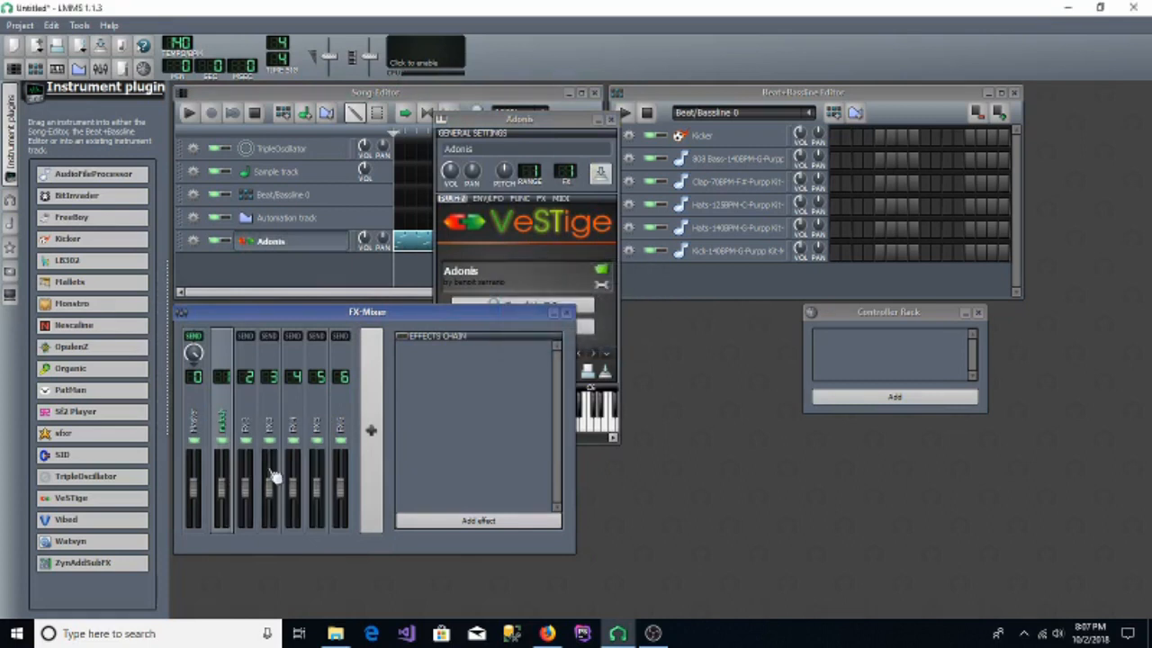
# Step: Route the 808 Bass sample track to FX channel 2 and rename that mixer channel 808
pyautogui.click(733, 160)
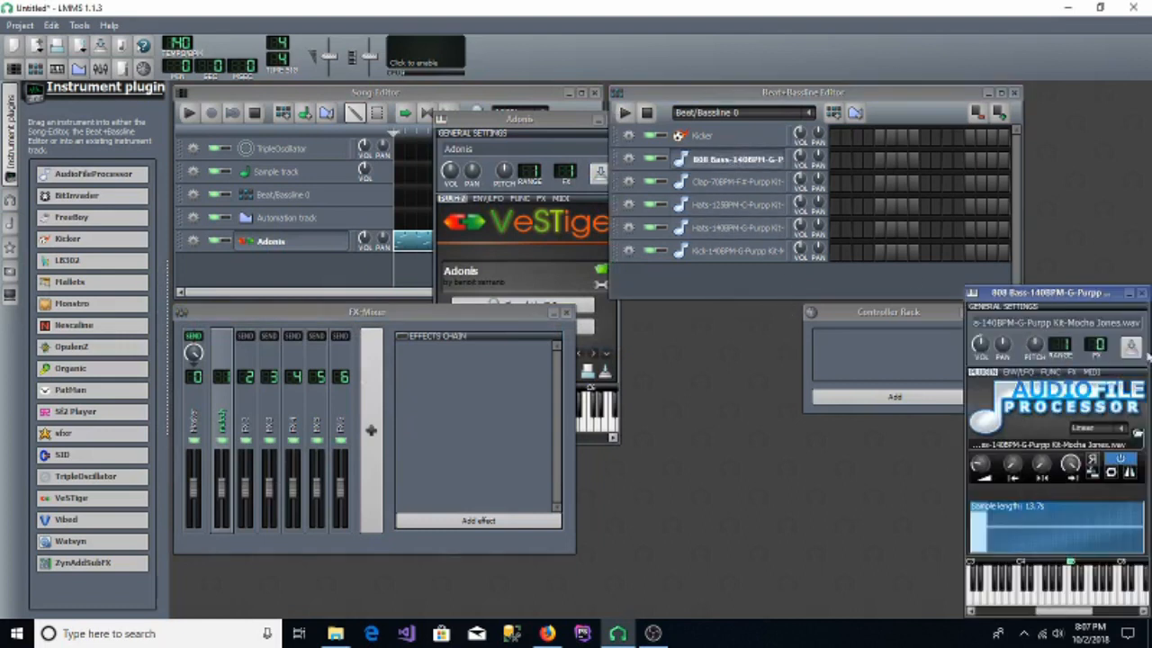
pyautogui.scroll(4, 1096, 345)
pyautogui.scroll(-2, 1098, 345)
pyautogui.click(263, 410)
pyautogui.click(253, 410)
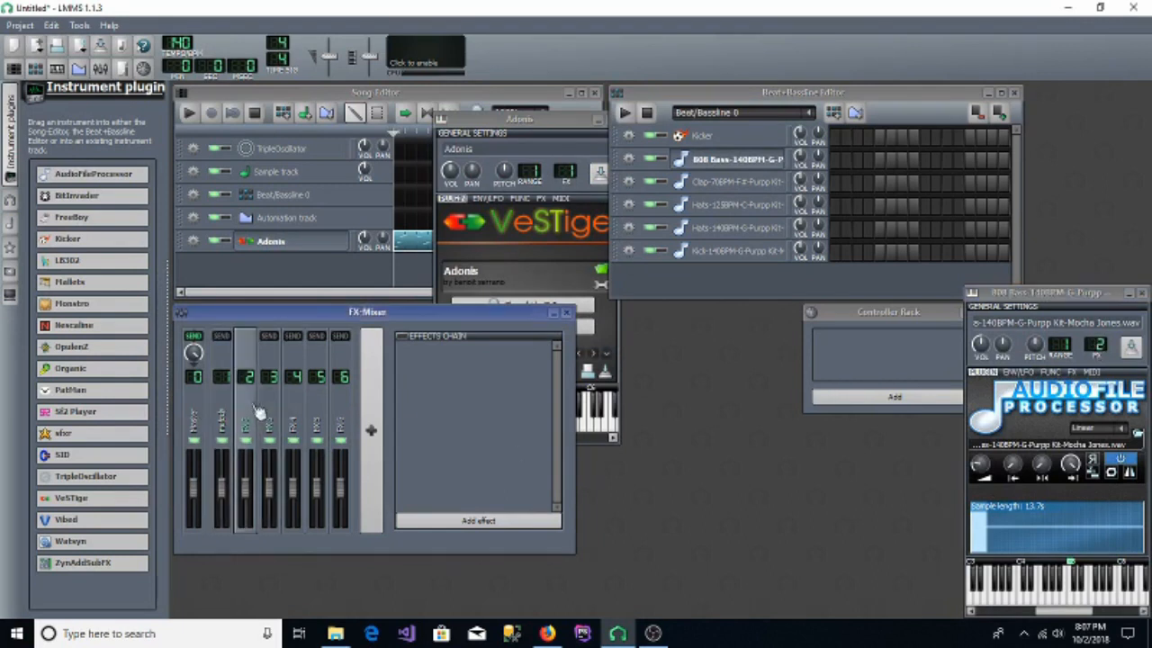
pyautogui.rightClick(254, 406)
pyautogui.click(293, 466)
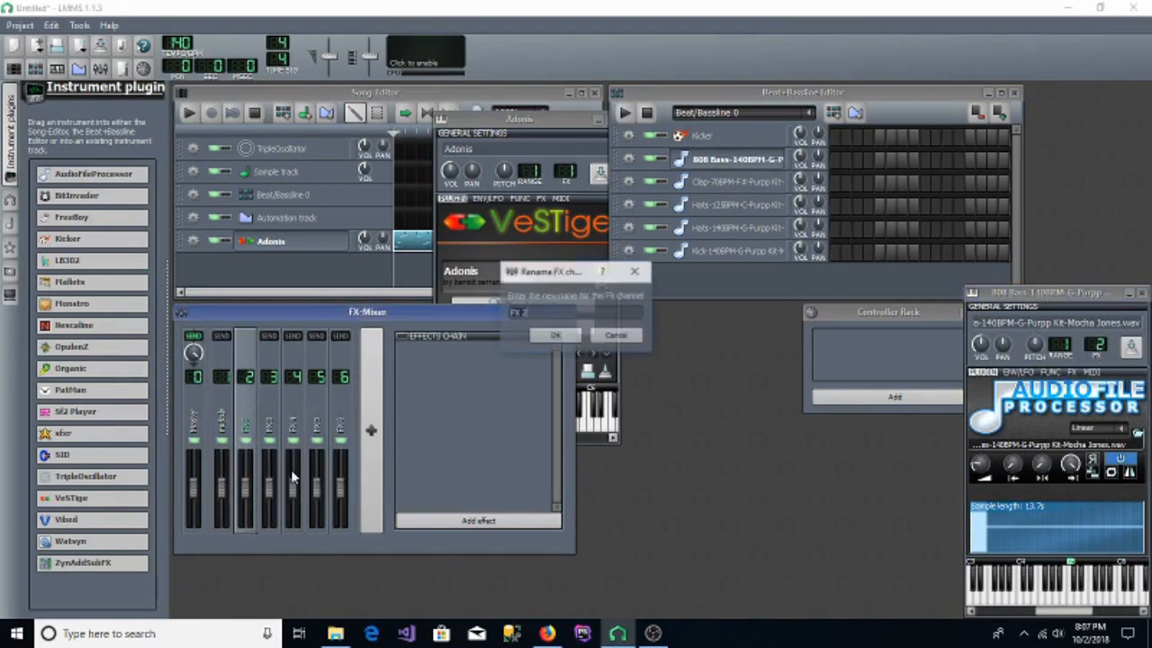
pyautogui.write('B')
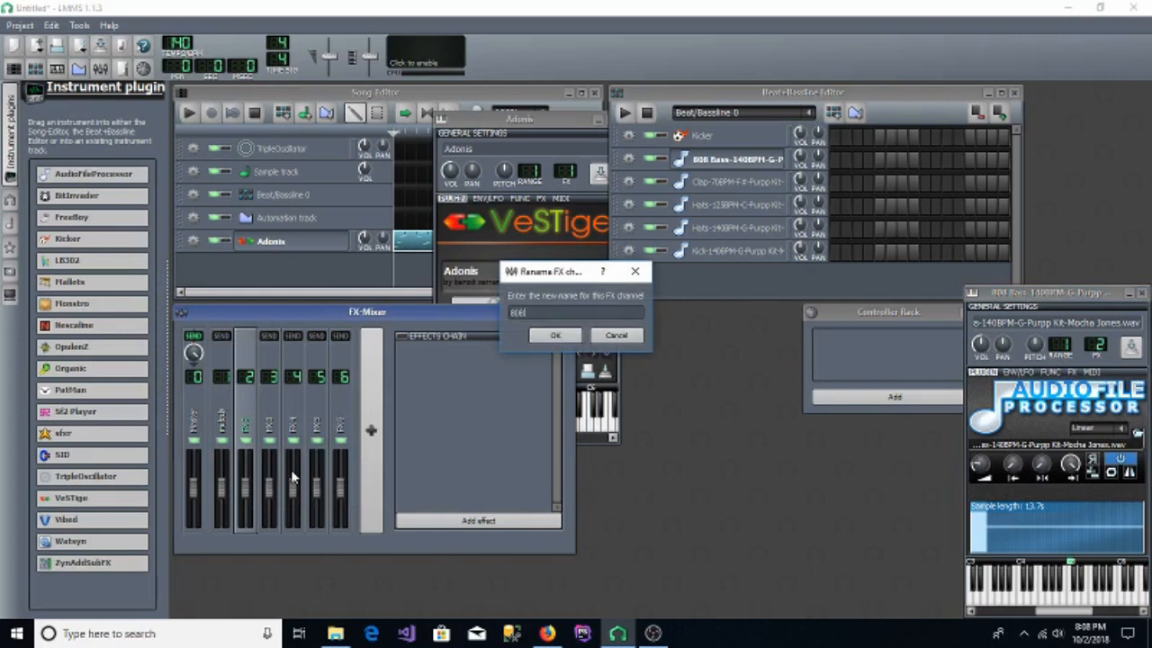
pyautogui.press('Return')
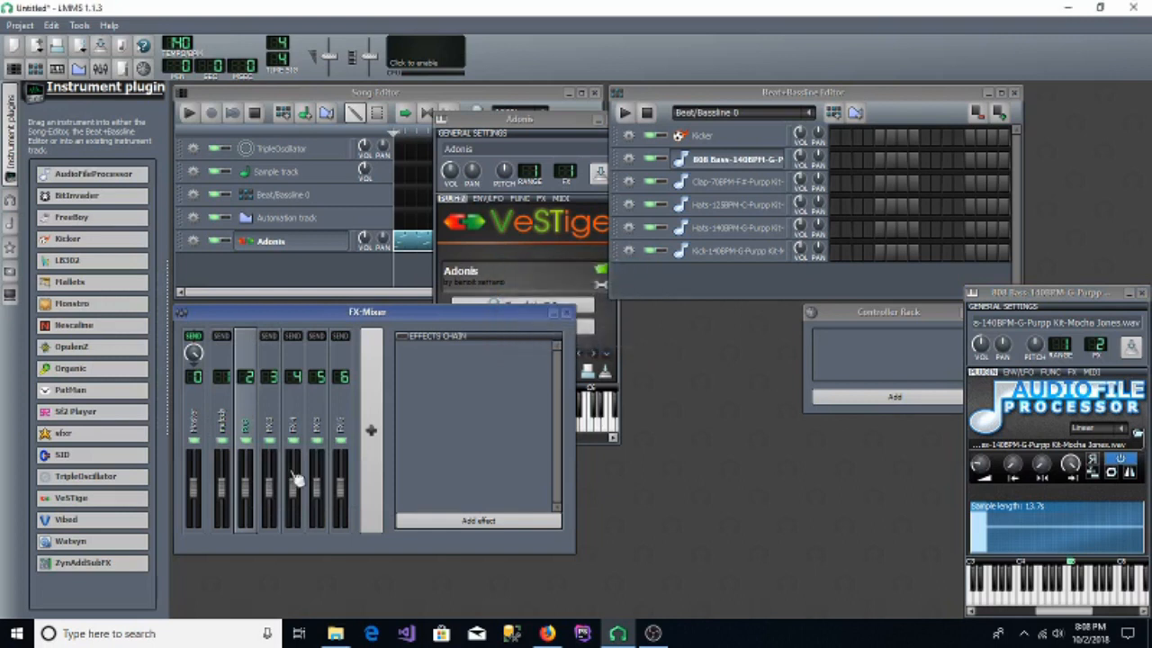
# Step: Route the Clap sample track to FX channel 3 and rename that mixer channel clap
pyautogui.click(733, 181)
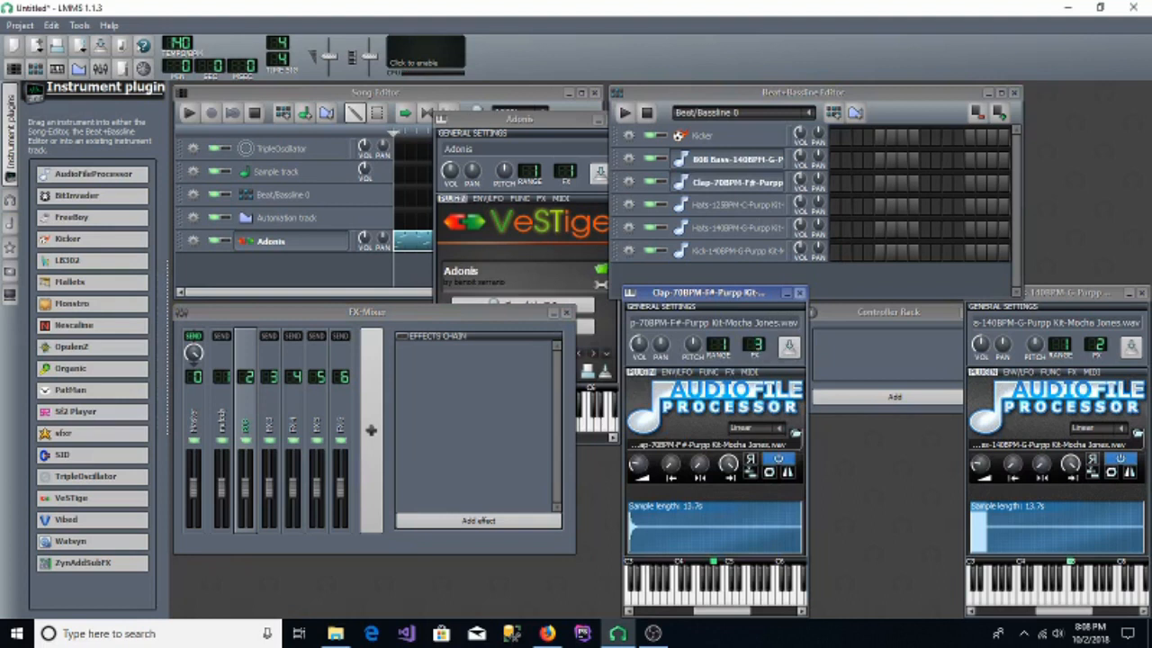
pyautogui.rightClick(270, 425)
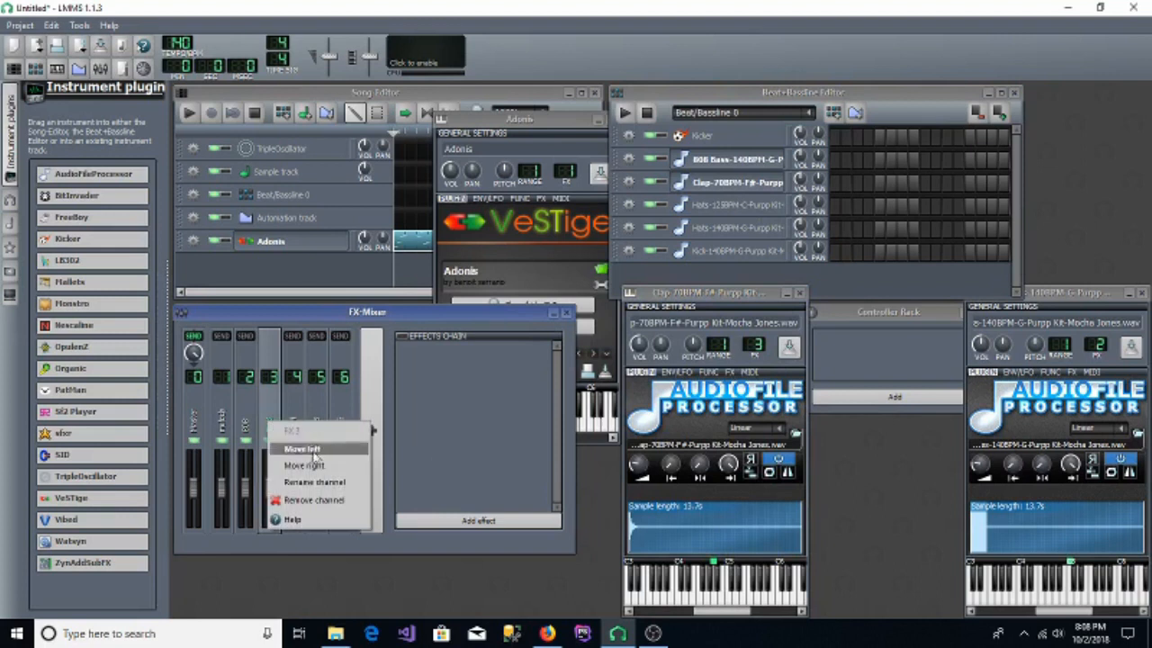
pyautogui.click(314, 482)
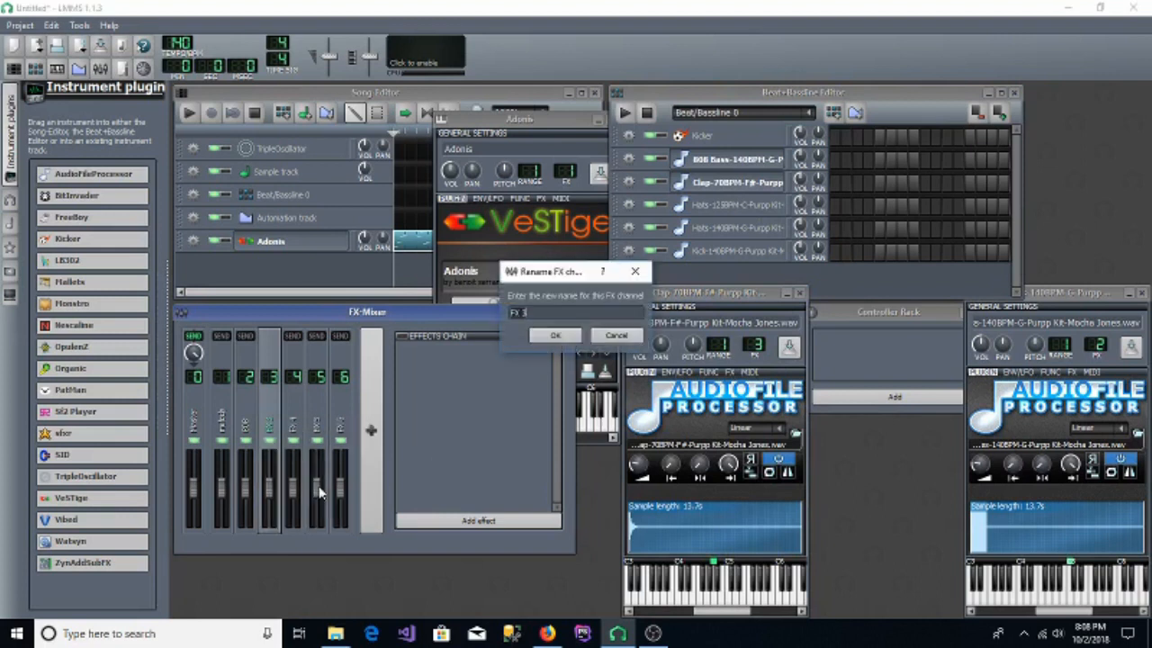
pyautogui.write('d')
pyautogui.press('Return')
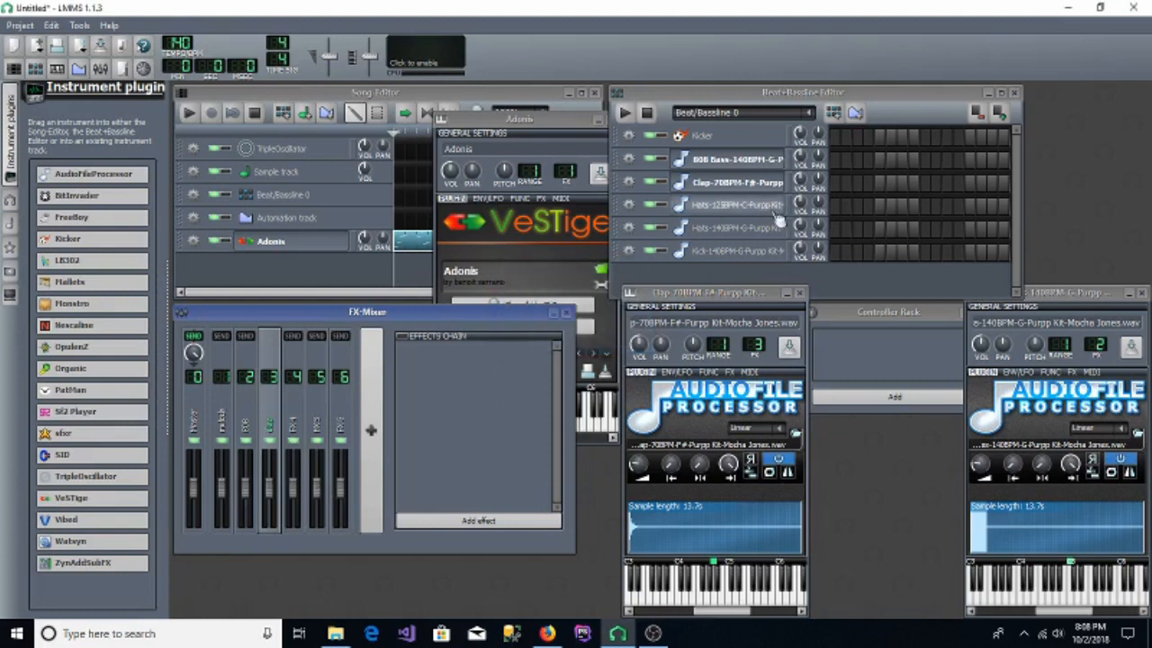
# Step: Route the Hats-125BPM sample track to FX channel 4 and rename that mixer channel hats
pyautogui.click(736, 205)
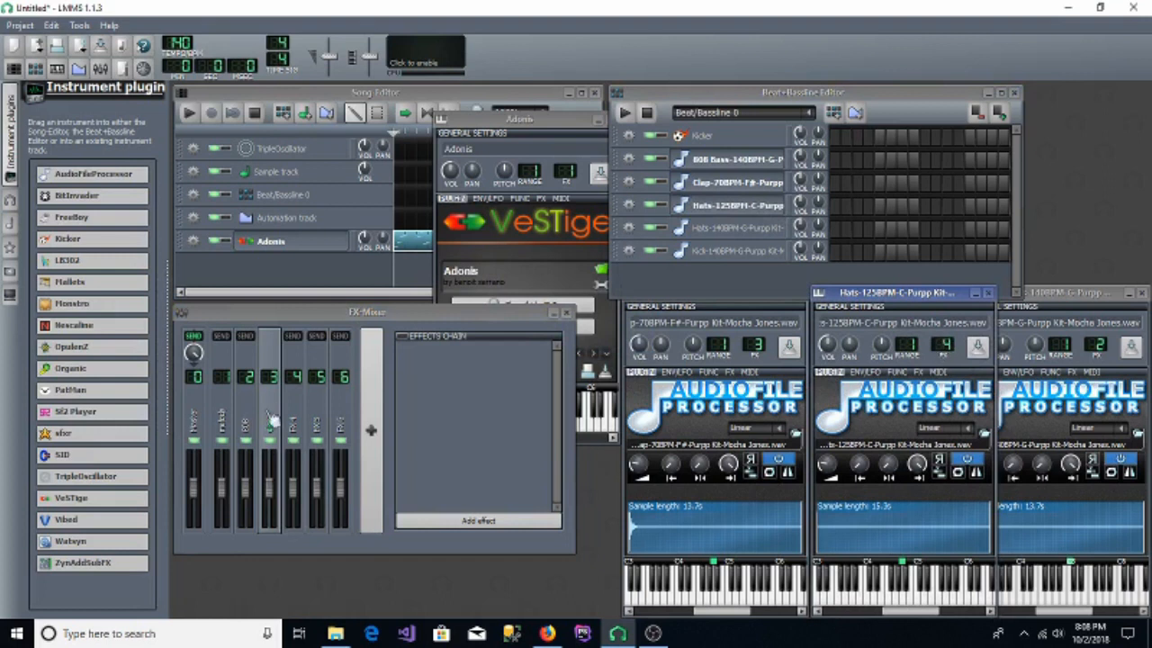
pyautogui.rightClick(294, 422)
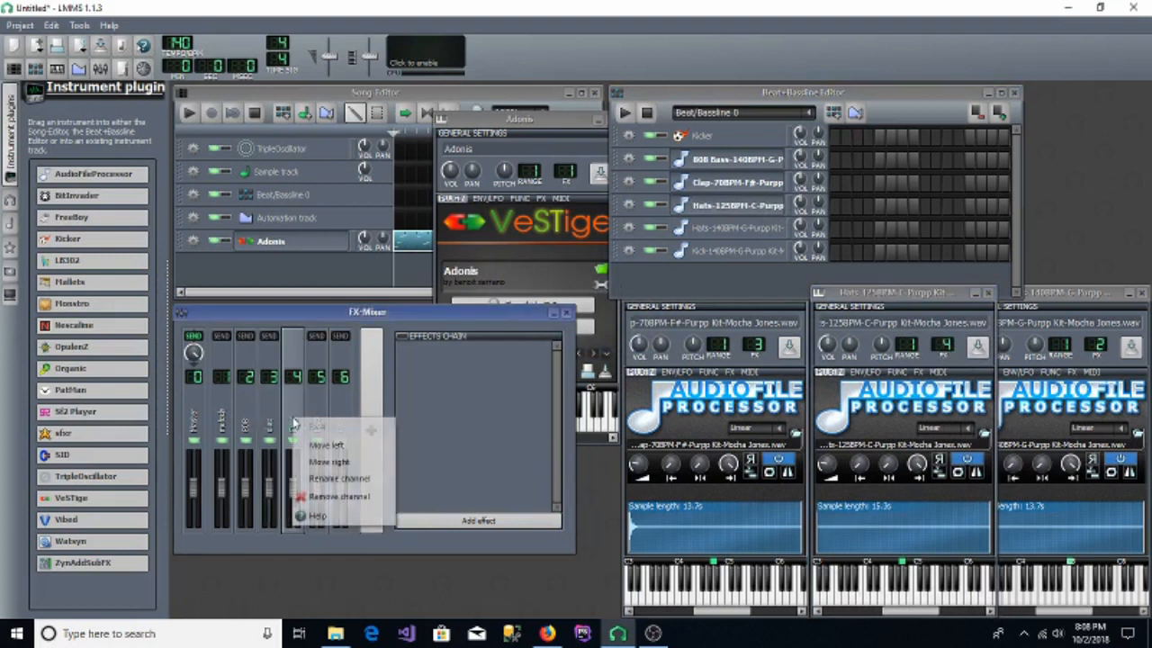
pyautogui.click(333, 480)
pyautogui.write('N')
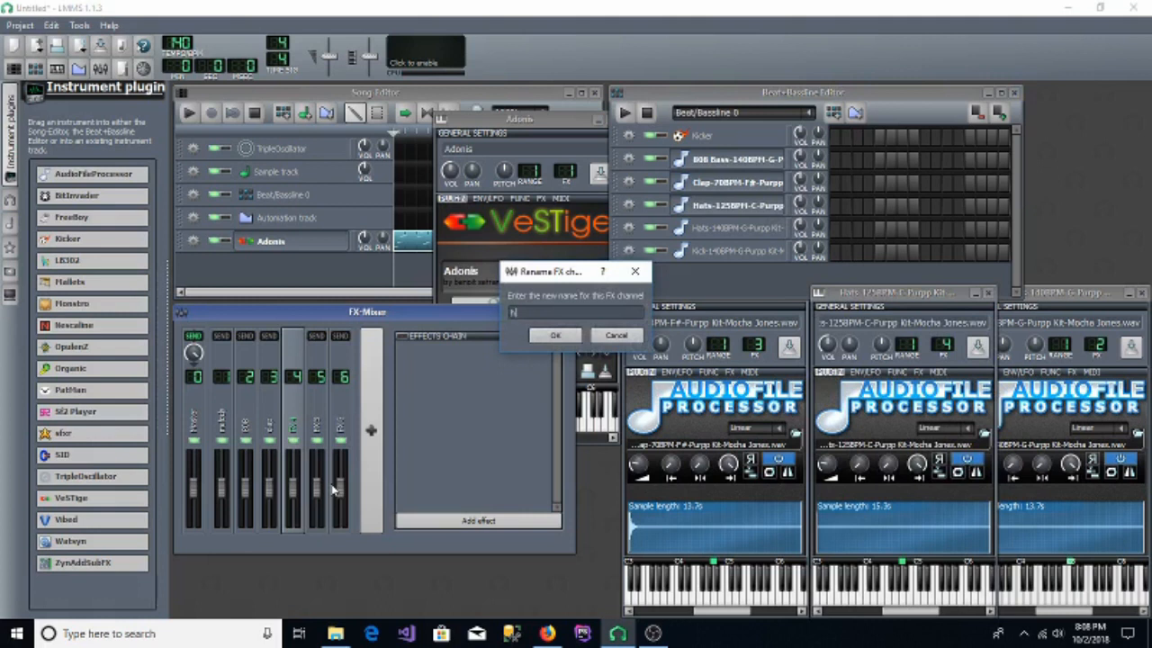
pyautogui.write('ats')
pyautogui.press('Return')
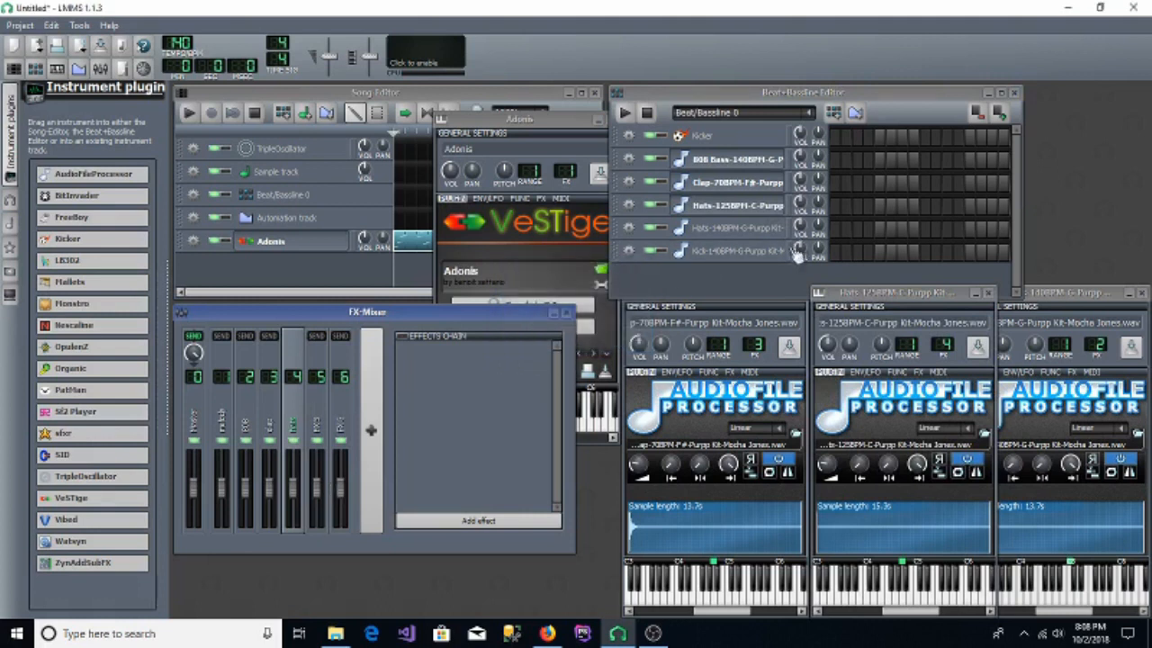
pyautogui.click(727, 209)
pyautogui.doubleClick(725, 214)
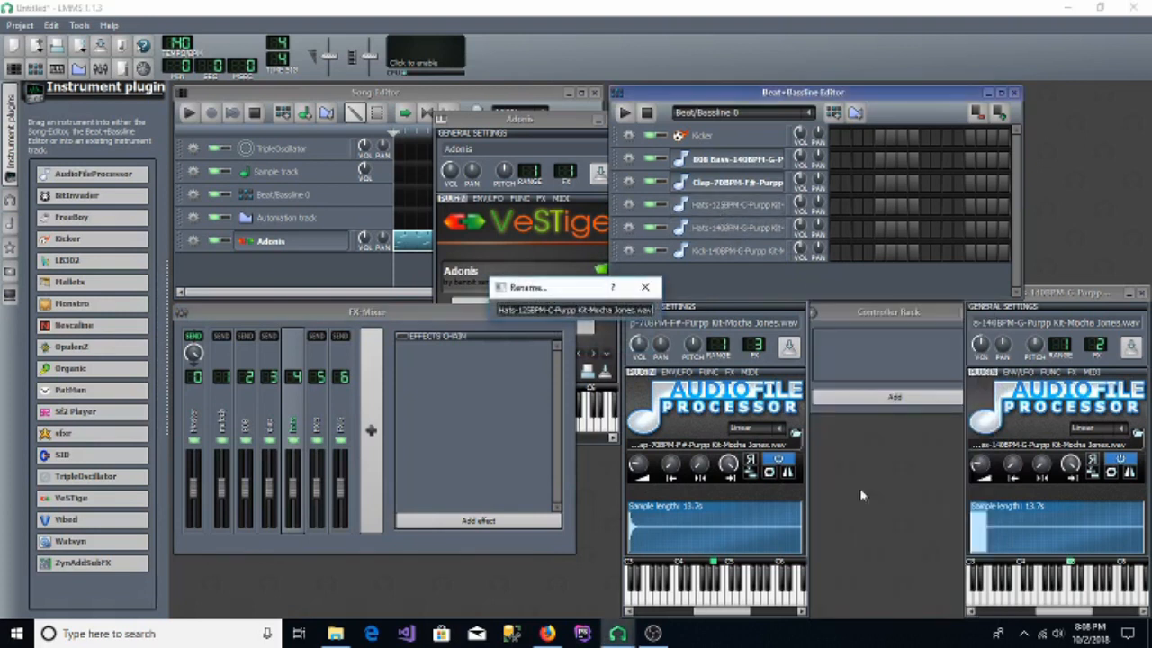
pyautogui.click(648, 285)
pyautogui.click(709, 212)
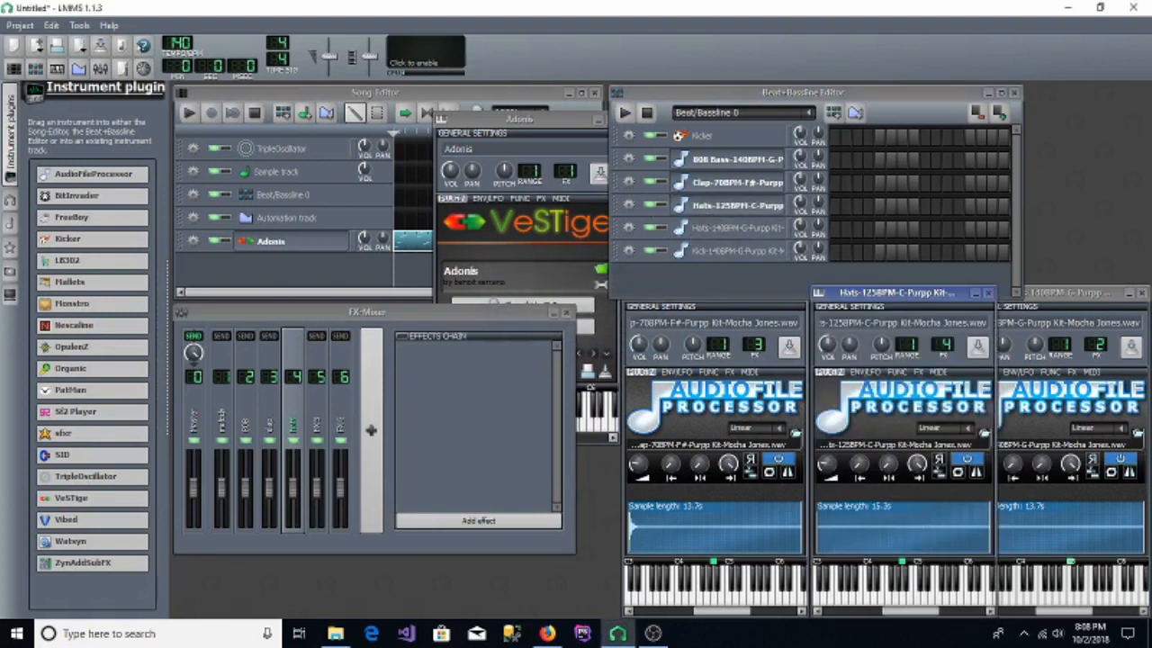
# Step: Audition the Hats-125BPM and Hats-140BPM samples on their instrument keyboards to compare the two sounds
pyautogui.click(899, 594)
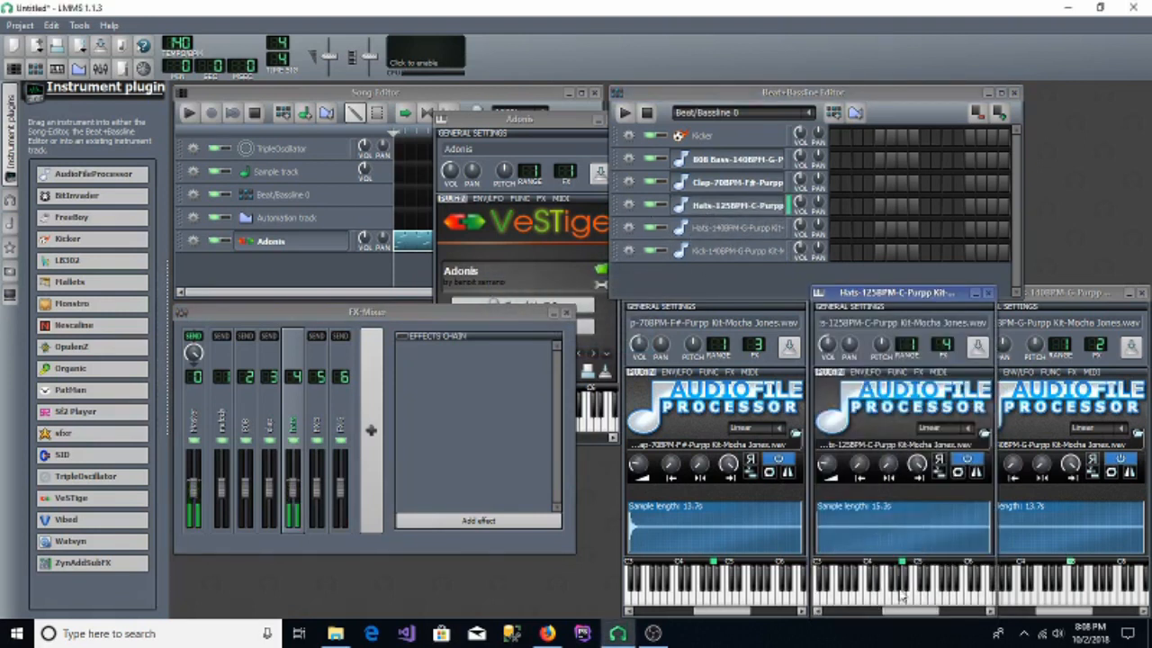
pyautogui.click(903, 596)
pyautogui.click(715, 228)
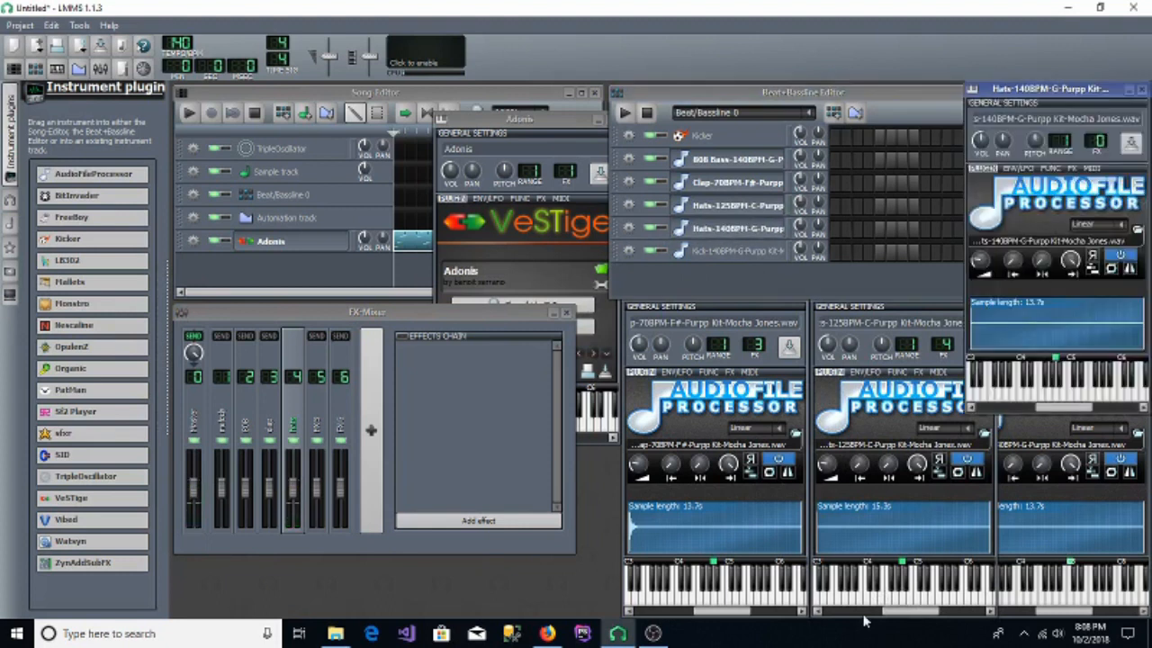
pyautogui.click(1058, 396)
pyautogui.click(1057, 396)
# Step: Route the Hats-140BPM sample track to FX channel 5 and rename that mixer channel hats 2
pyautogui.click(1141, 89)
pyautogui.click(740, 231)
pyautogui.moveTo(1100, 146); pyautogui.dragTo(1100, 137)
pyautogui.rightClick(322, 423)
pyautogui.click(360, 476)
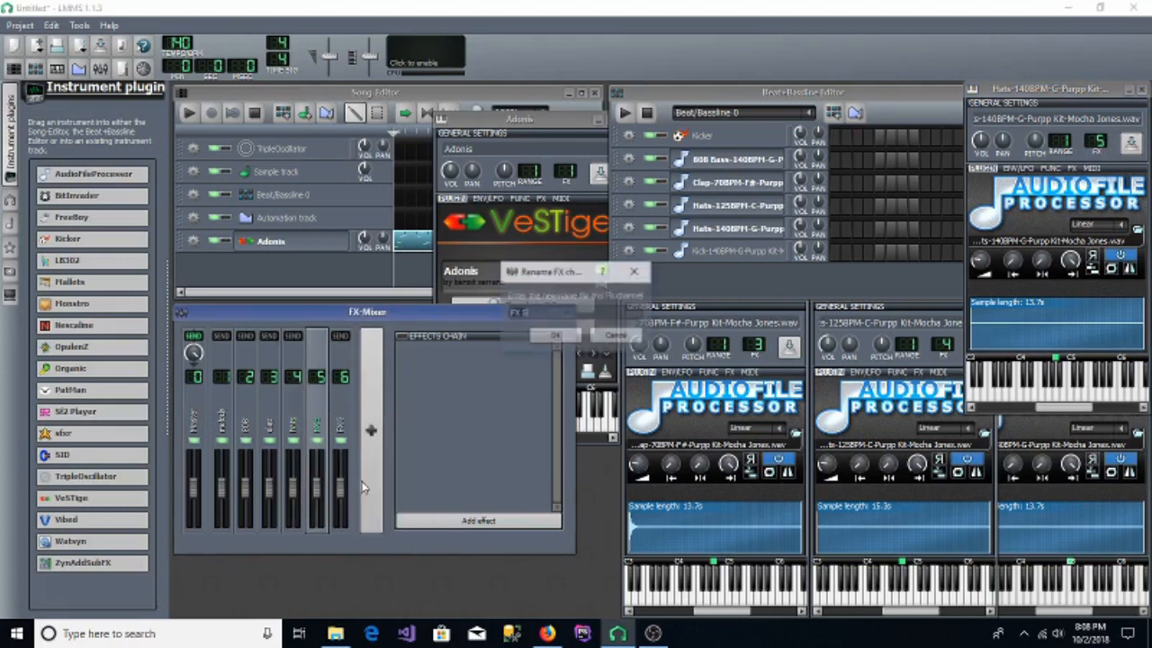
pyautogui.write('N')
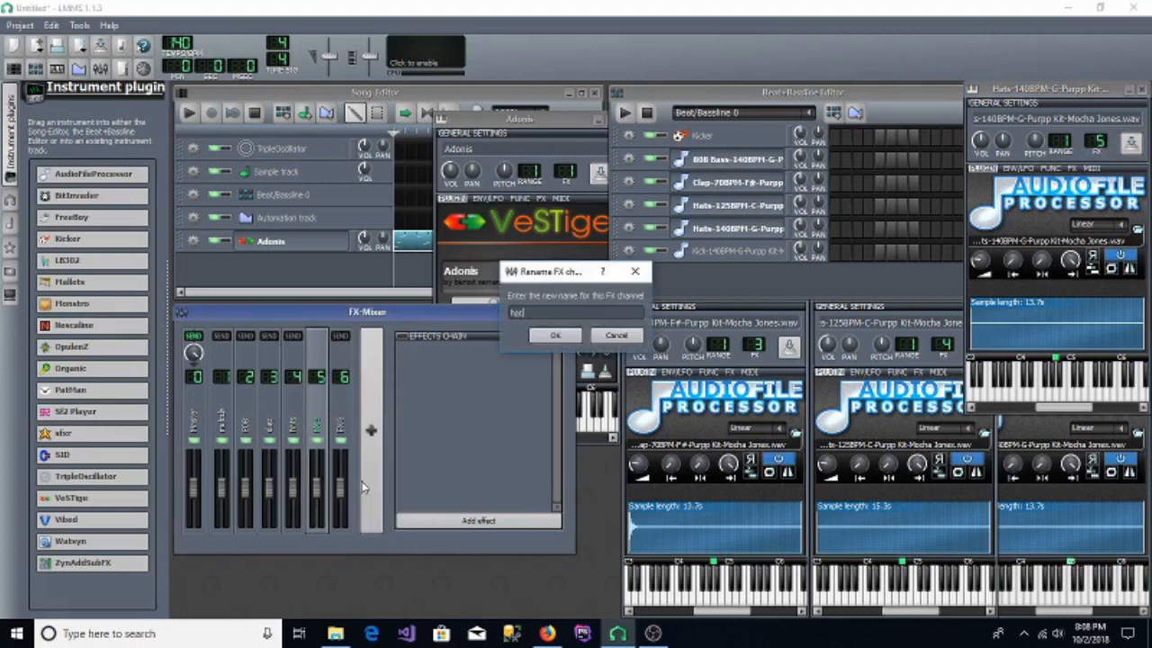
pyautogui.press('Return')
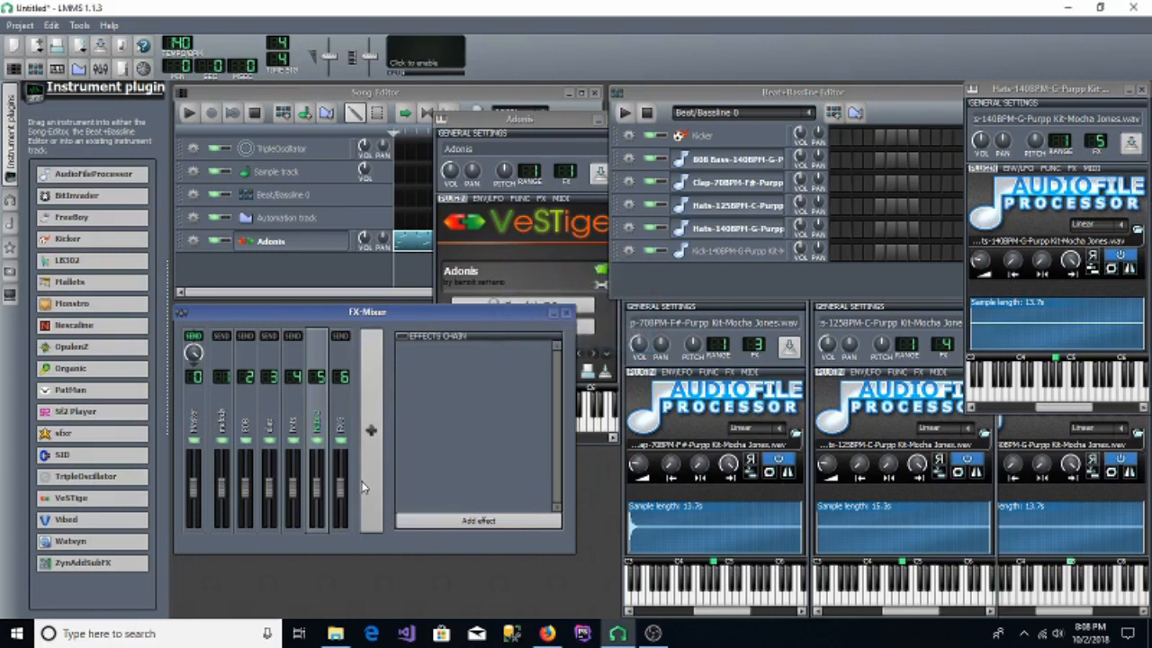
# Step: Route the Kick sample track to FX channel 6 and rename that mixer channel kick
pyautogui.click(720, 252)
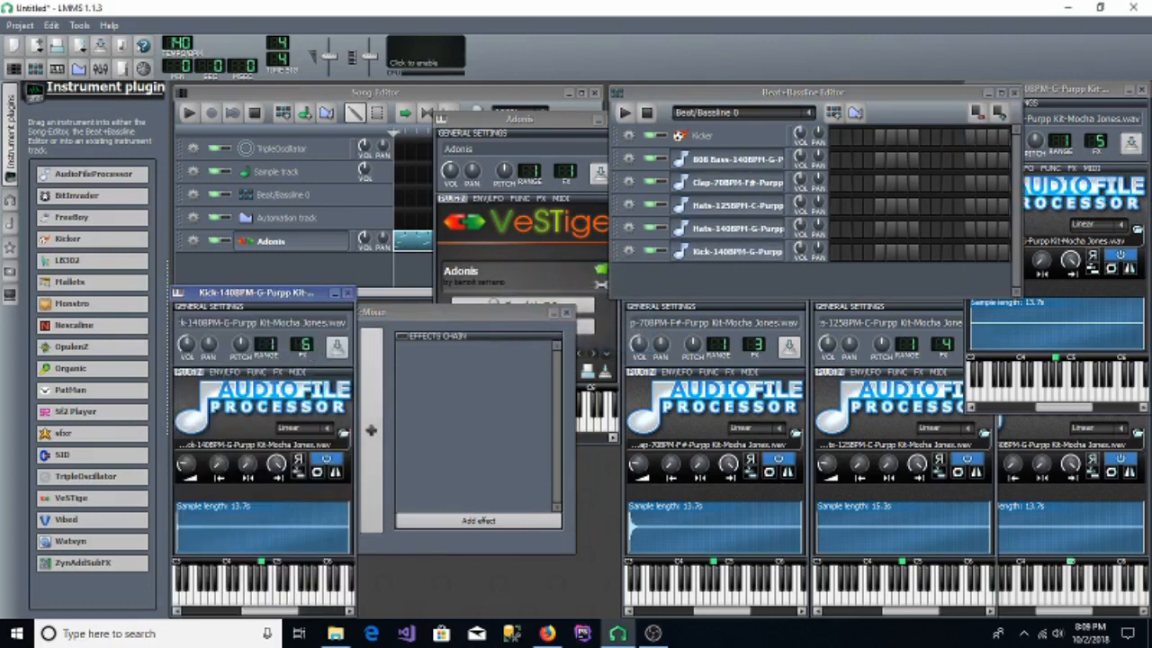
pyautogui.click(347, 293)
pyautogui.rightClick(346, 408)
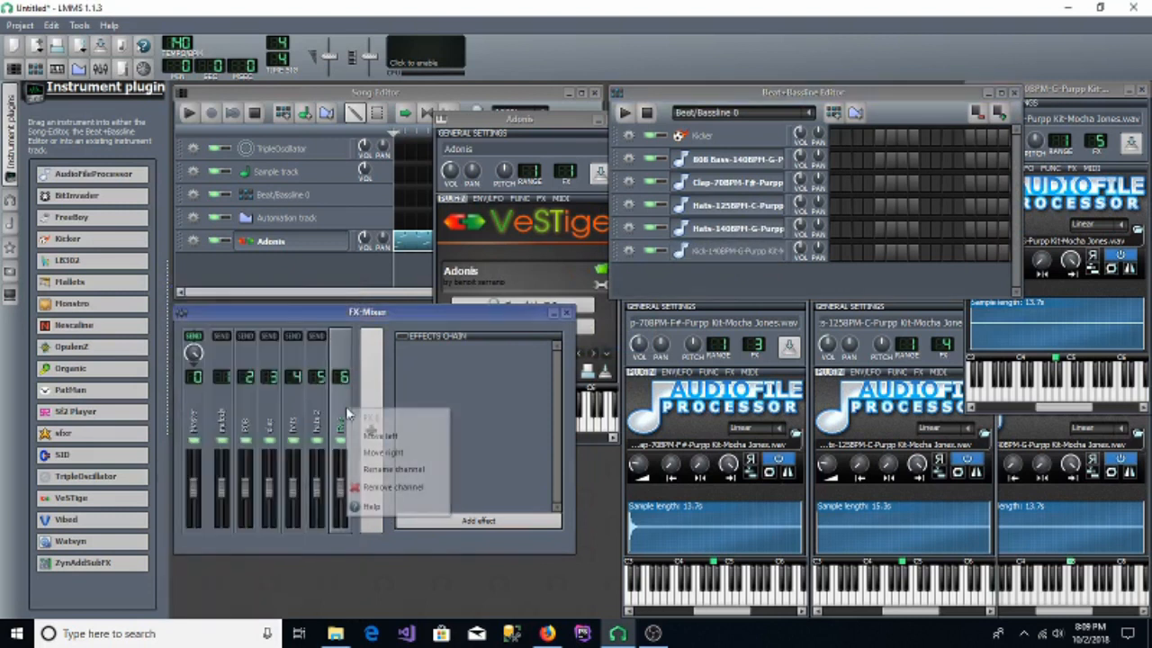
pyautogui.click(393, 470)
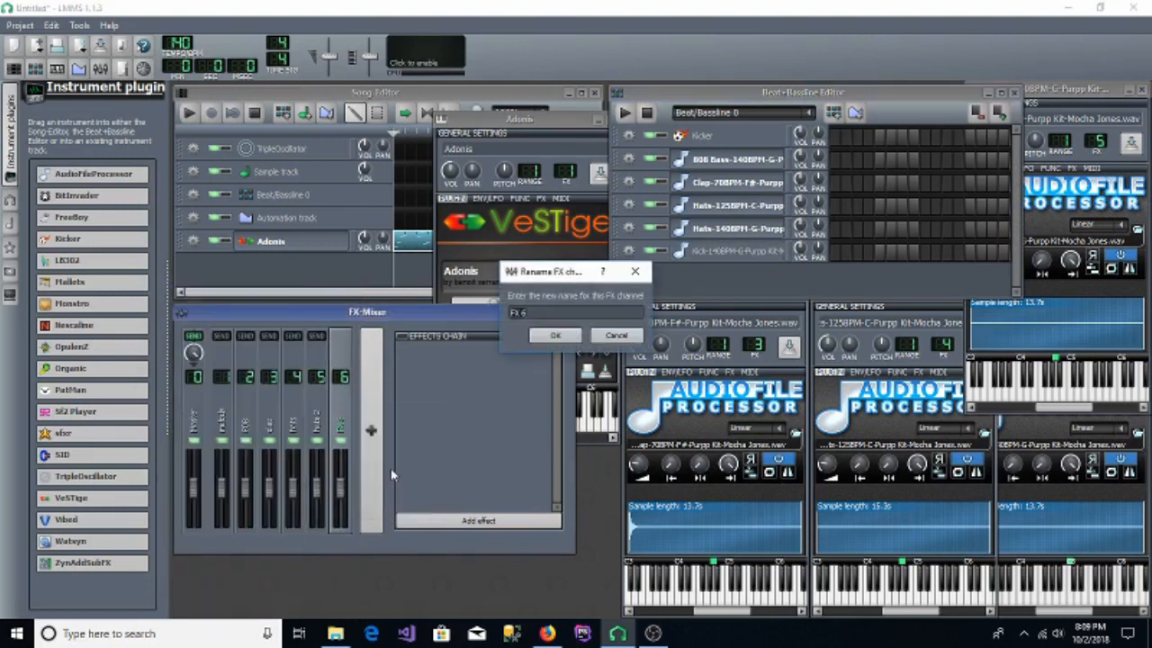
pyautogui.write('Kic')
pyautogui.press('Return')
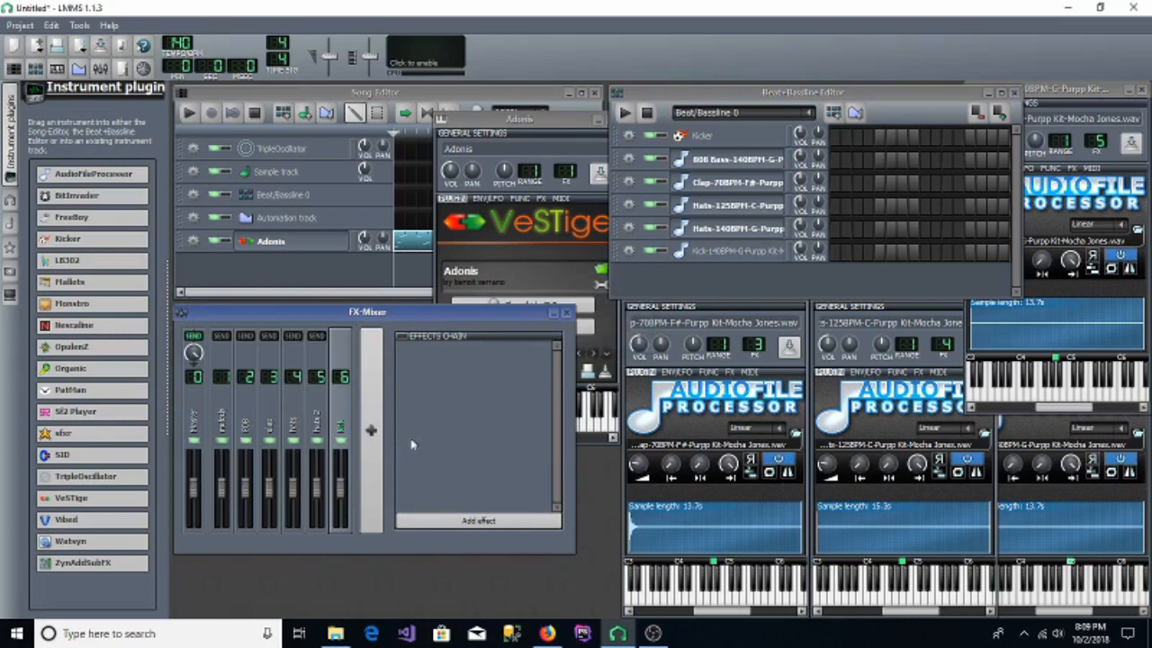
# Step: Play the song briefly, then fill the Beat/Bassline 0 track from the song start to the end of the Adonis pattern
pyautogui.click(189, 113)
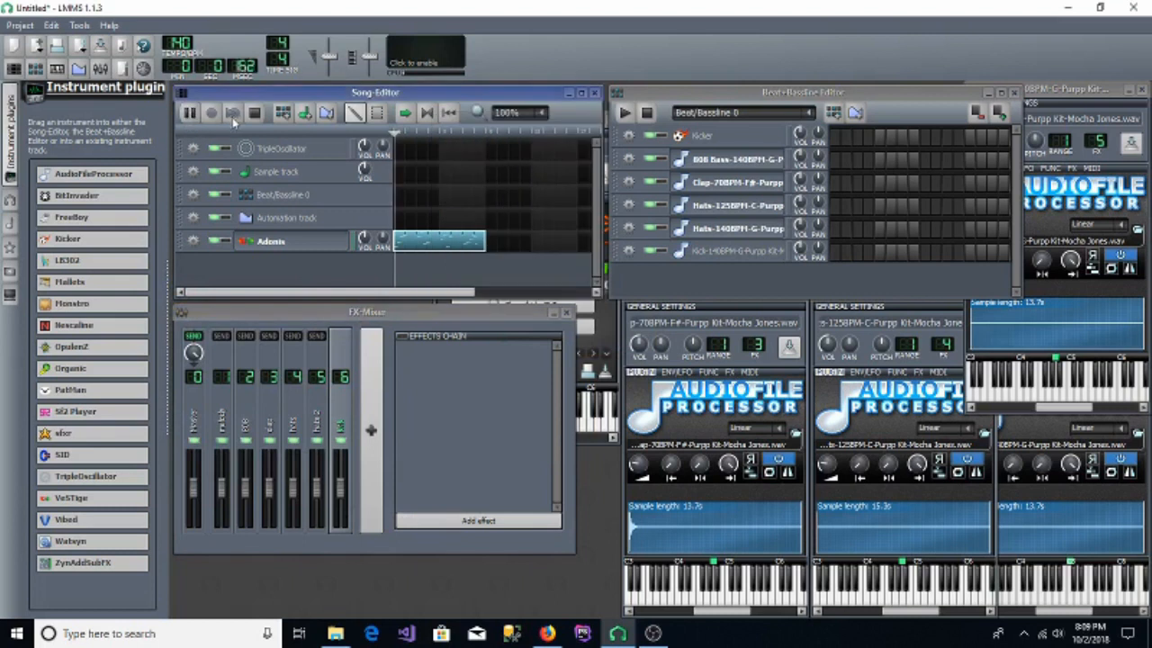
pyautogui.click(254, 113)
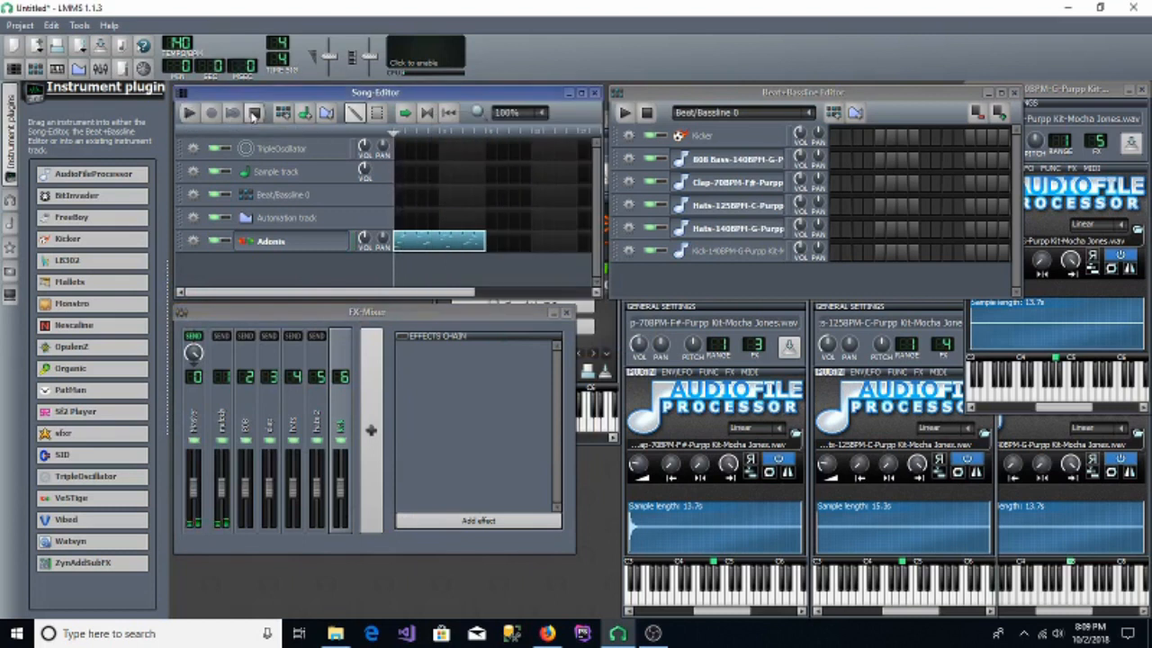
pyautogui.click(694, 251)
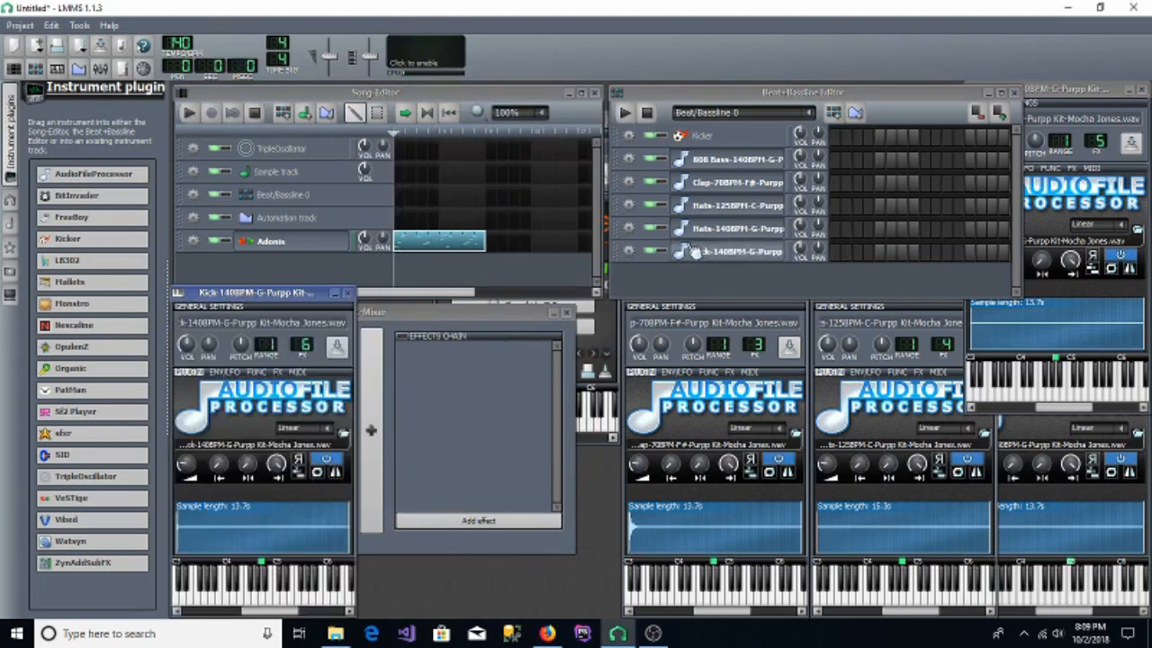
pyautogui.click(401, 196)
pyautogui.moveTo(403, 197); pyautogui.dragTo(438, 197)
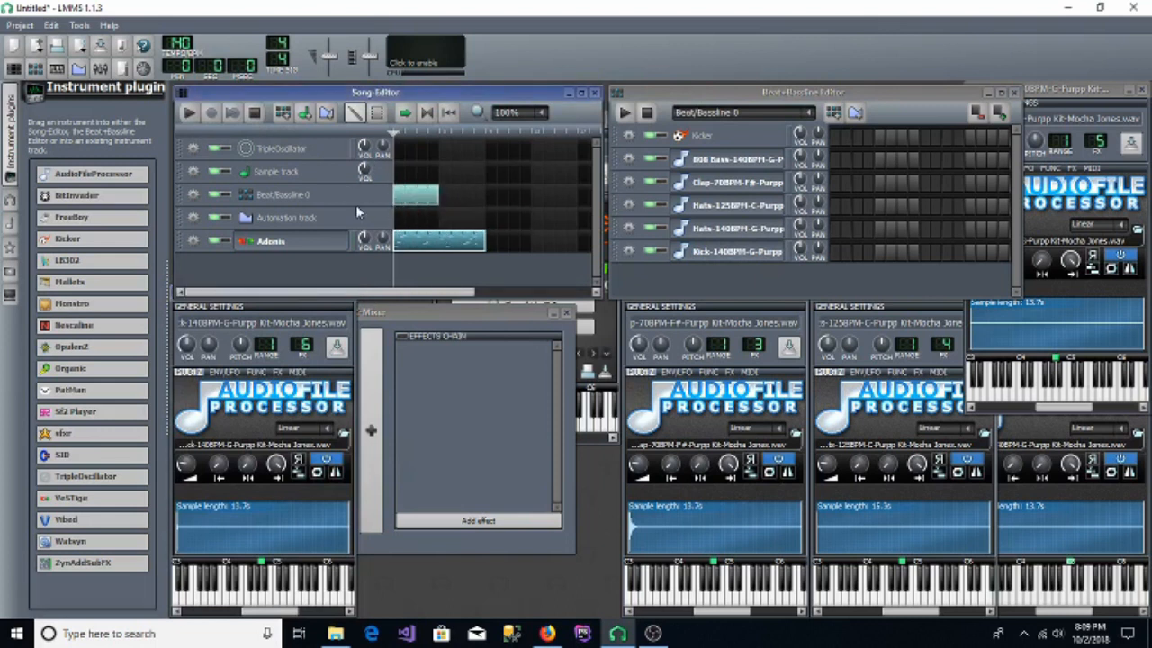
pyautogui.moveTo(439, 196); pyautogui.dragTo(486, 203)
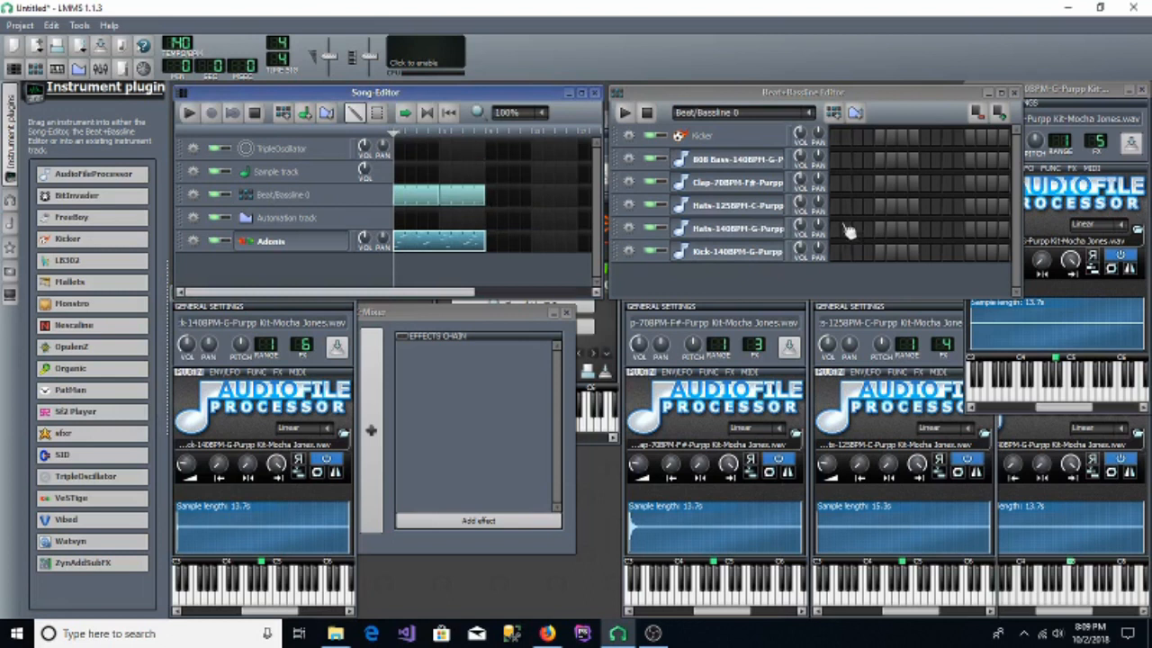
# Step: Shape the 808 Bass volume envelope by raising its amount, lowering the sustain and lengthening the hold
pyautogui.click(770, 160)
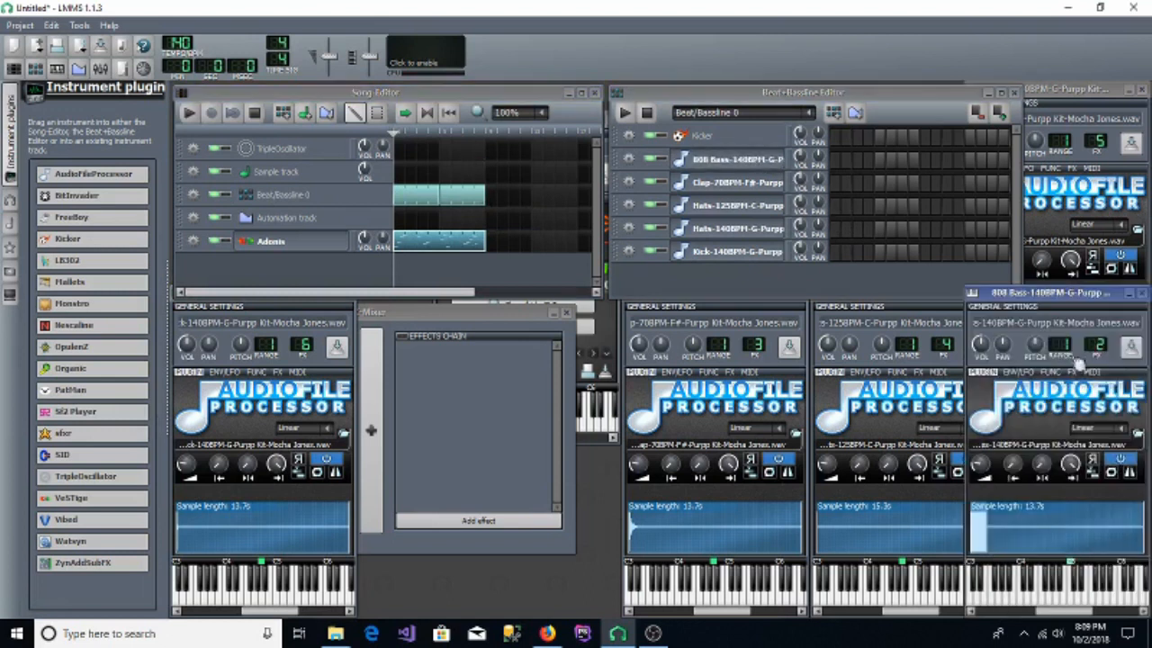
pyautogui.moveTo(1059, 294); pyautogui.dragTo(511, 103)
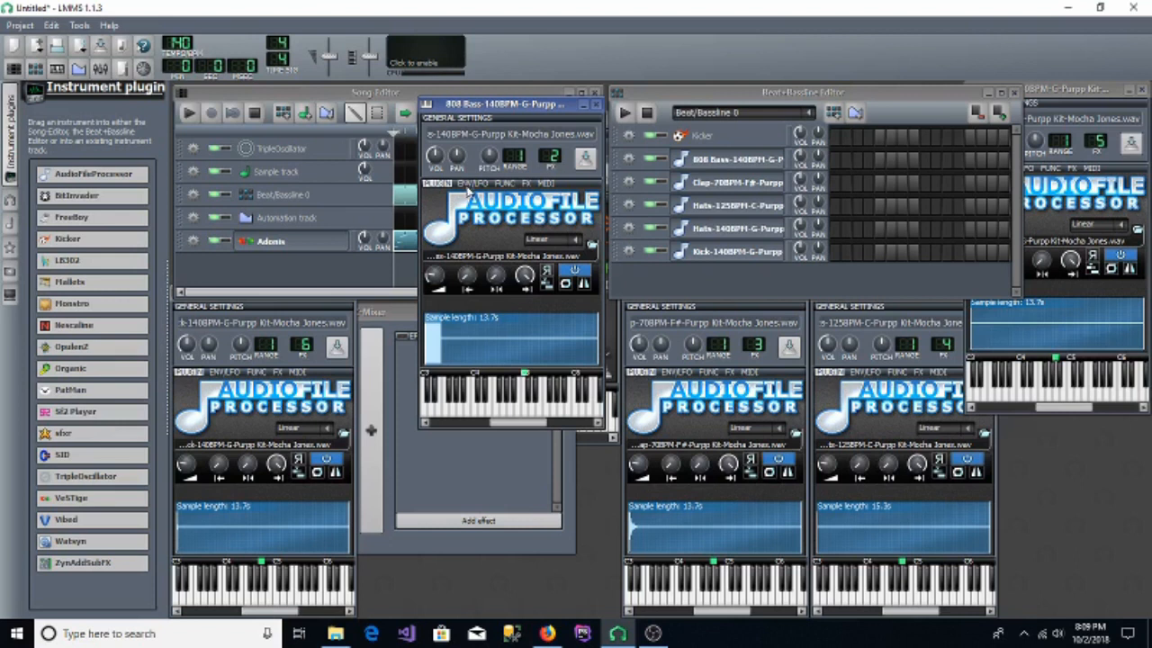
pyautogui.click(476, 185)
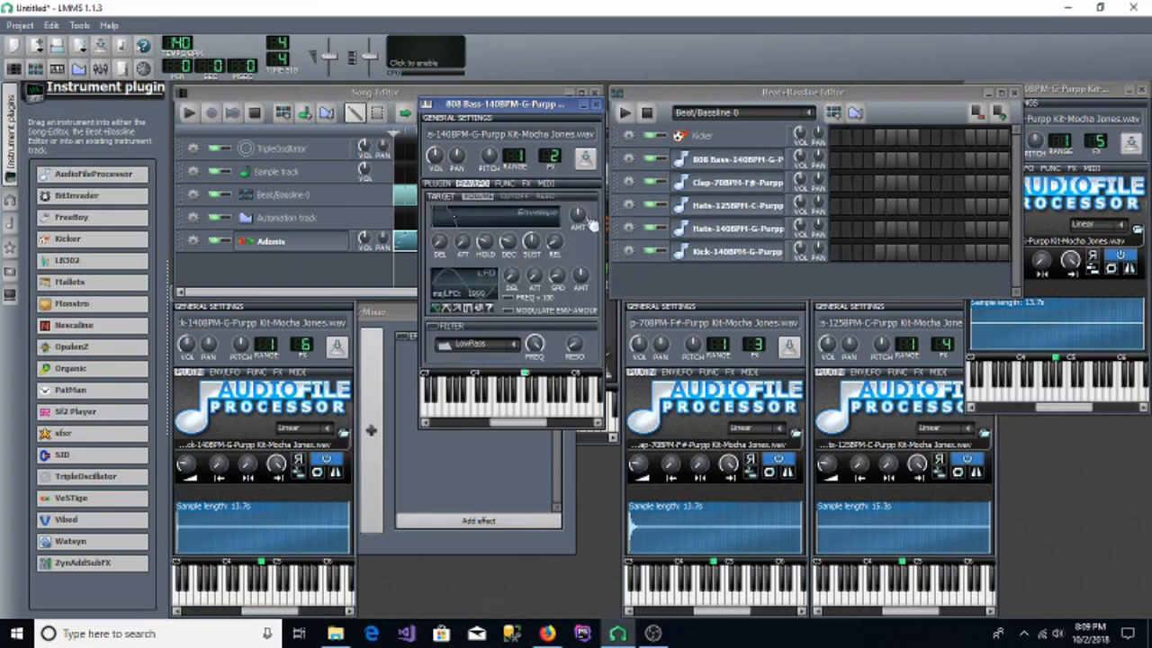
pyautogui.moveTo(577, 214); pyautogui.dragTo(581, 203)
pyautogui.moveTo(508, 241); pyautogui.dragTo(532, 263)
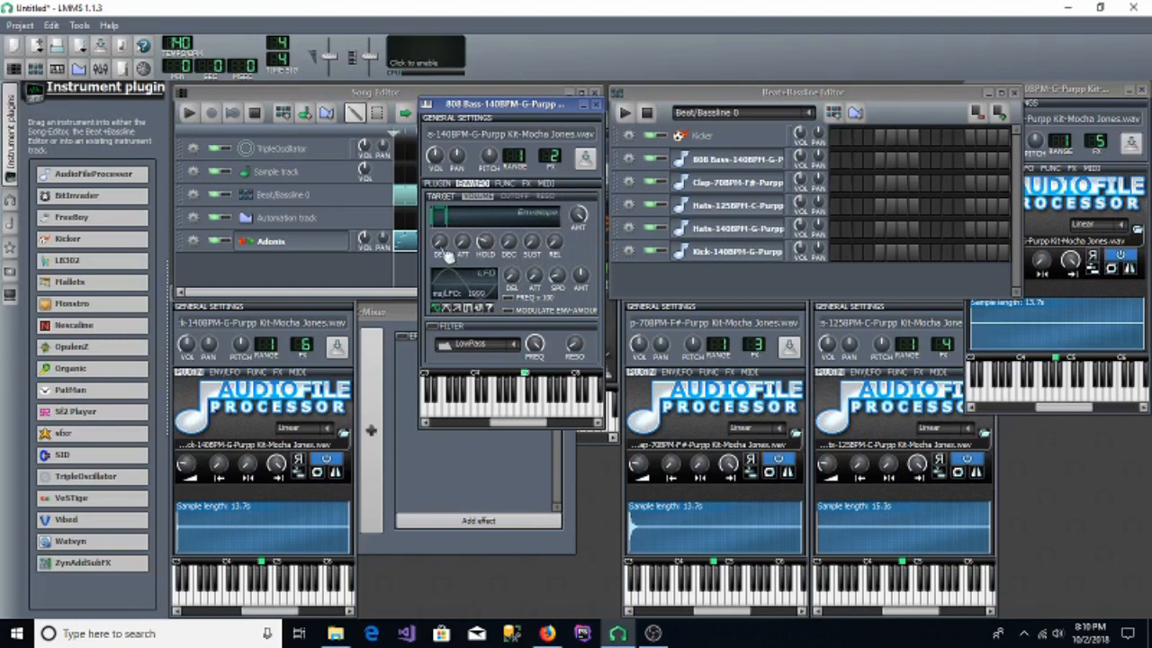
pyautogui.moveTo(486, 252); pyautogui.dragTo(486, 246)
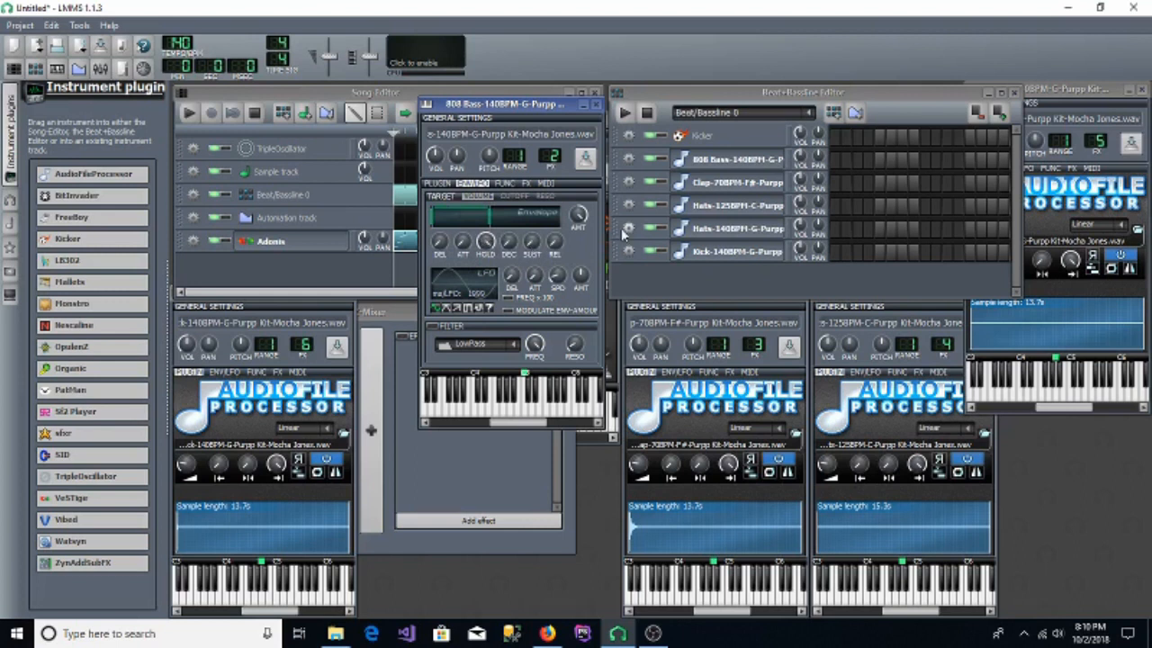
# Step: Audition the 808 Bass and lower the cutoff frequency of its LowPass filter, then close the instrument window
pyautogui.click(537, 409)
pyautogui.click(540, 345)
pyautogui.moveTo(534, 343); pyautogui.dragTo(534, 352)
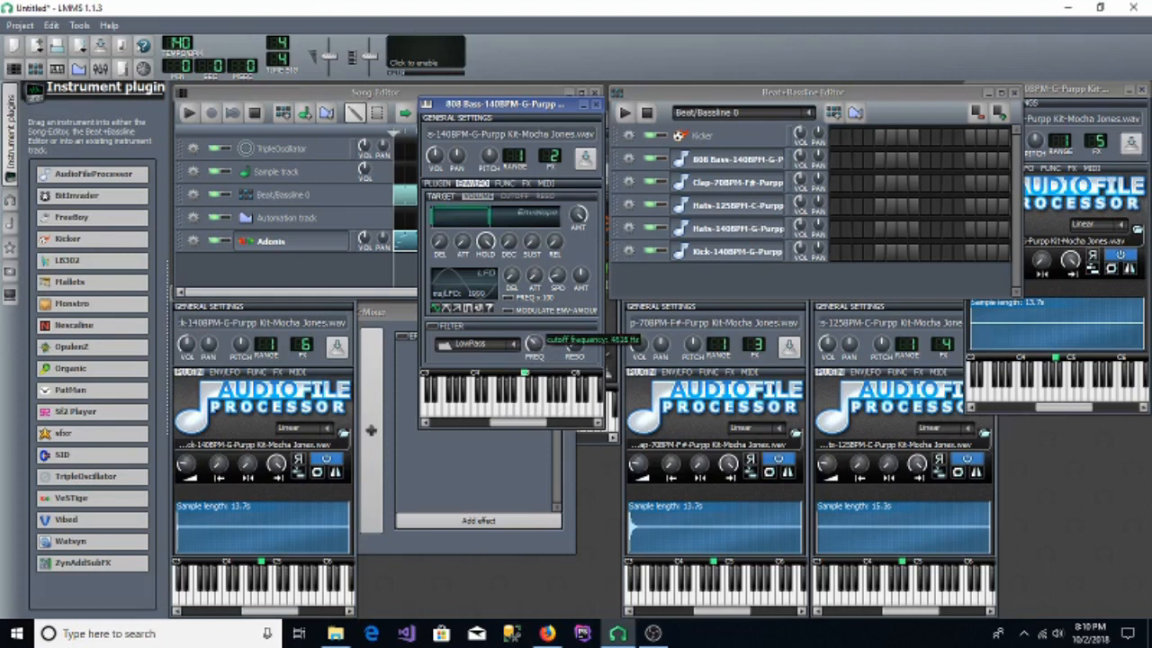
pyautogui.moveTo(535, 353); pyautogui.dragTo(535, 364)
pyautogui.click(596, 106)
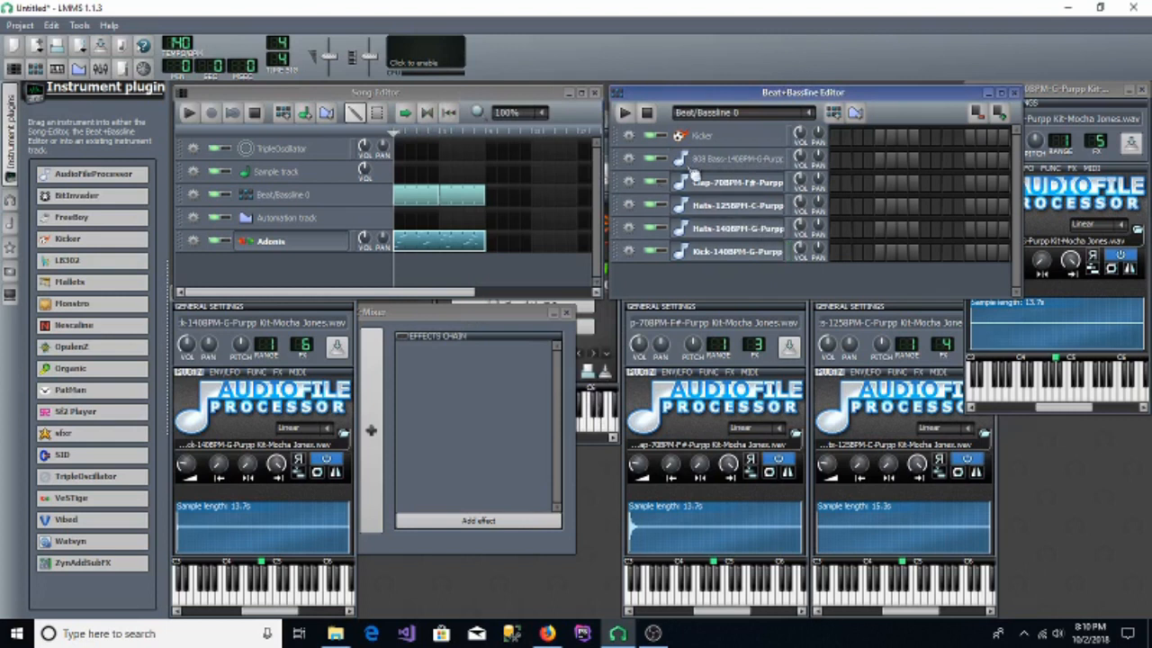
# Step: Reopen the 808 Bass envelope settings and audition several notes on its keyboard
pyautogui.click(725, 160)
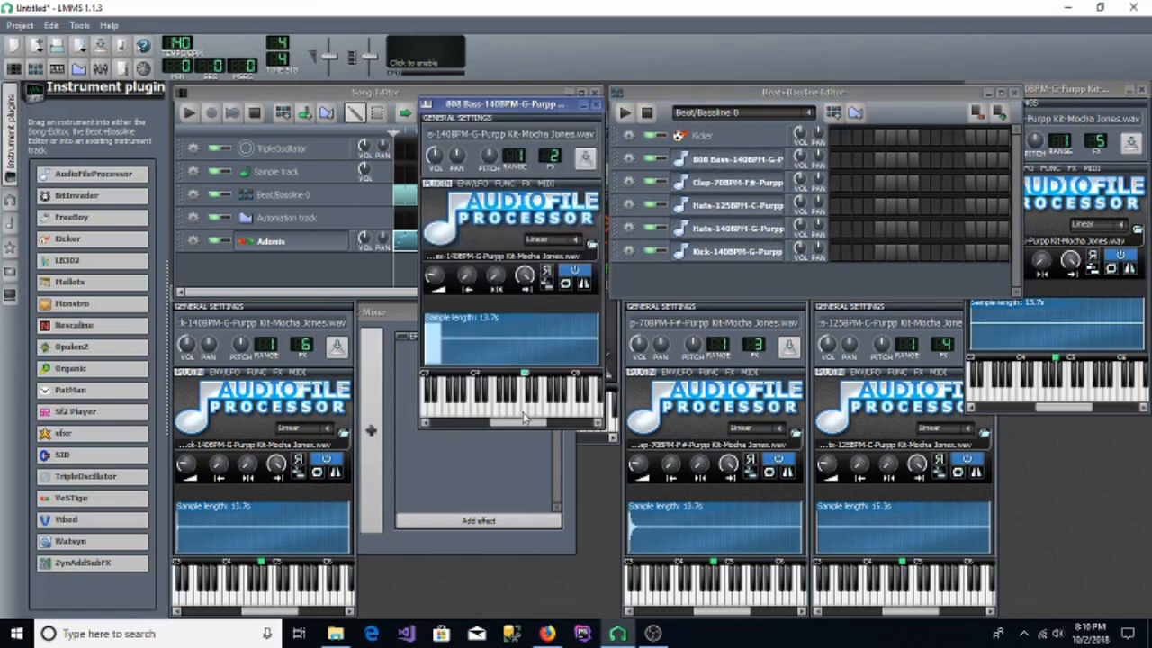
pyautogui.click(470, 183)
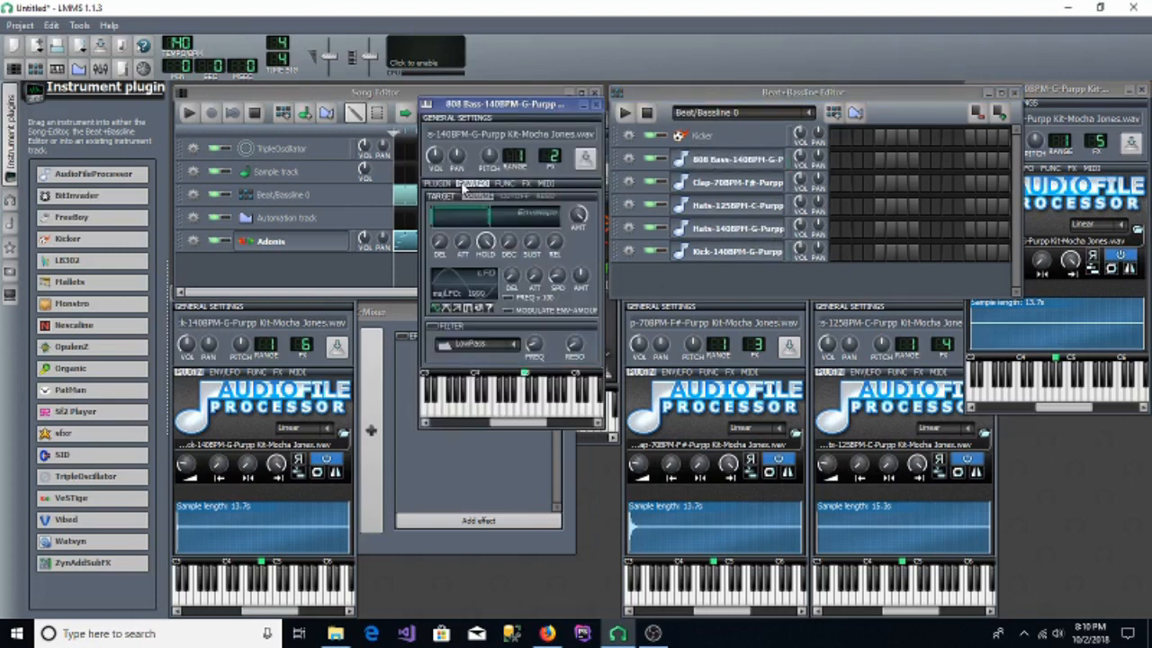
pyautogui.click(528, 407)
pyautogui.click(527, 408)
pyautogui.click(548, 413)
pyautogui.click(538, 413)
pyautogui.click(540, 413)
# Step: Review the 808 Bass cutoff envelope, function, effects and MIDI settings, then close the instrument window
pyautogui.click(513, 197)
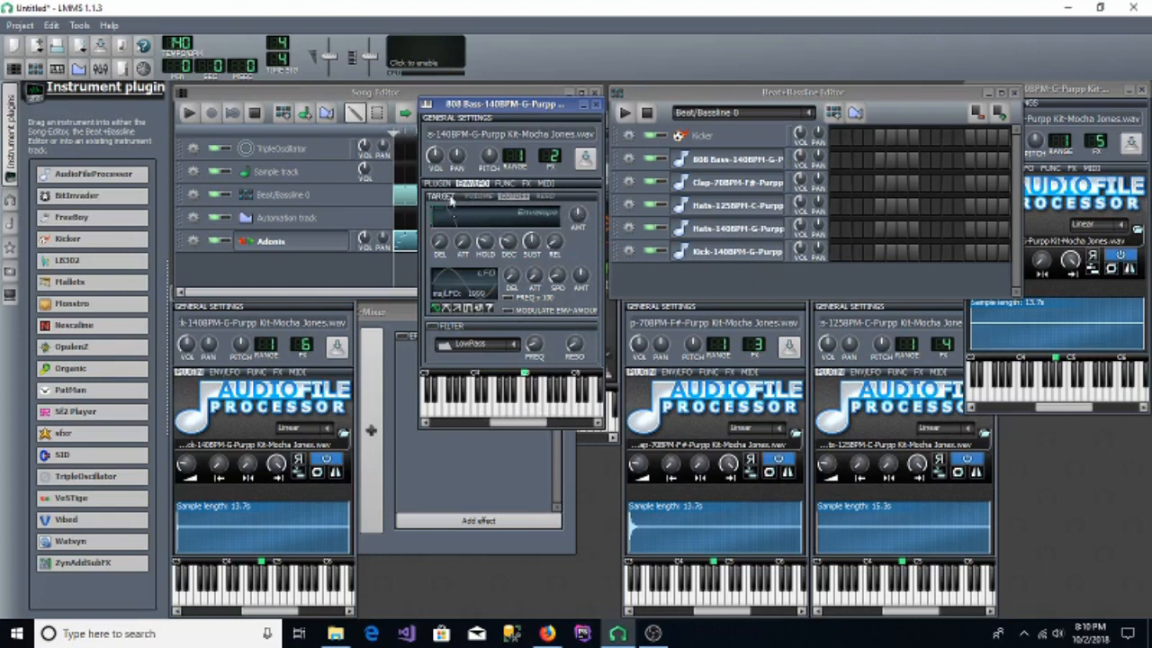
pyautogui.click(480, 196)
pyautogui.click(504, 184)
pyautogui.click(527, 184)
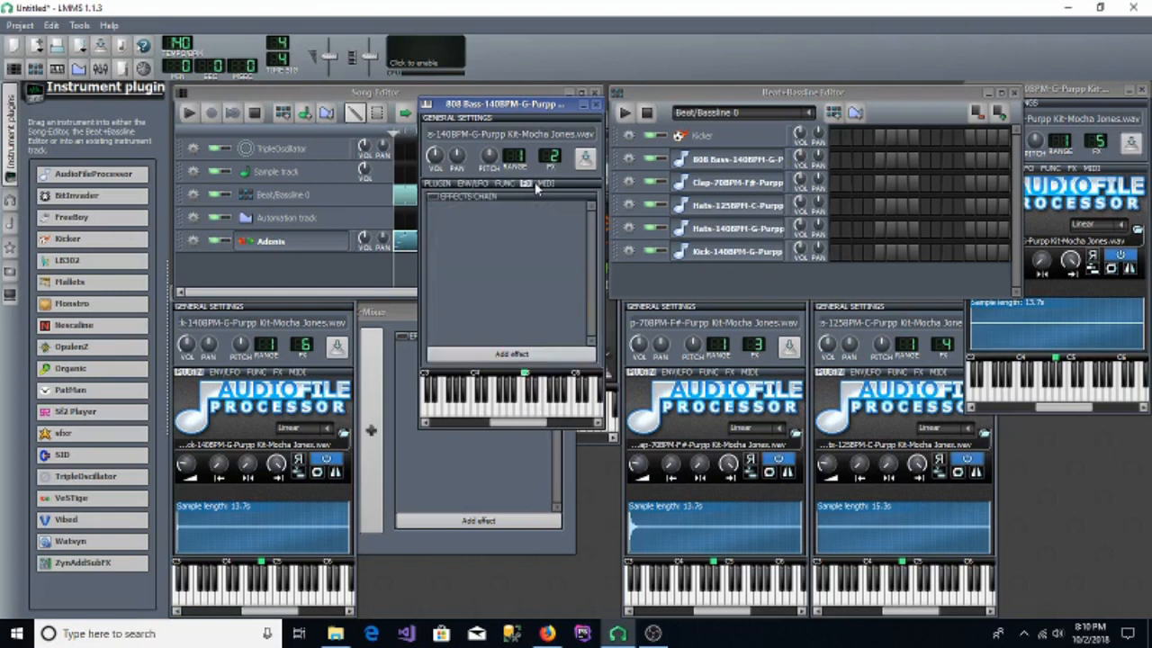
pyautogui.click(546, 184)
pyautogui.click(436, 183)
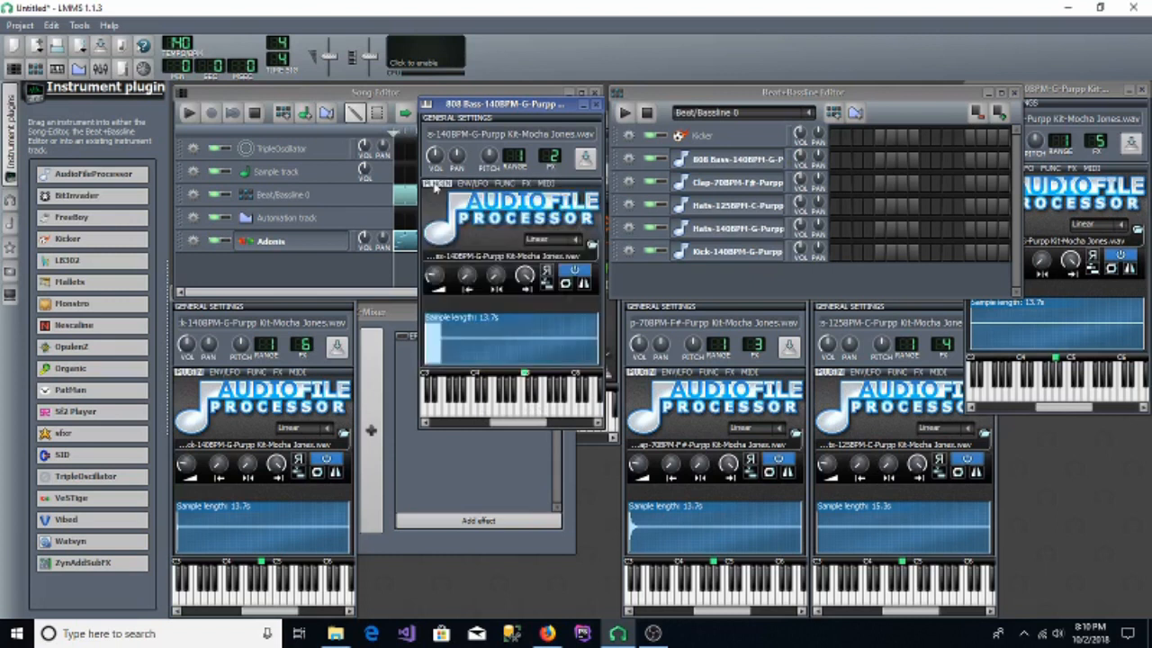
pyautogui.click(595, 104)
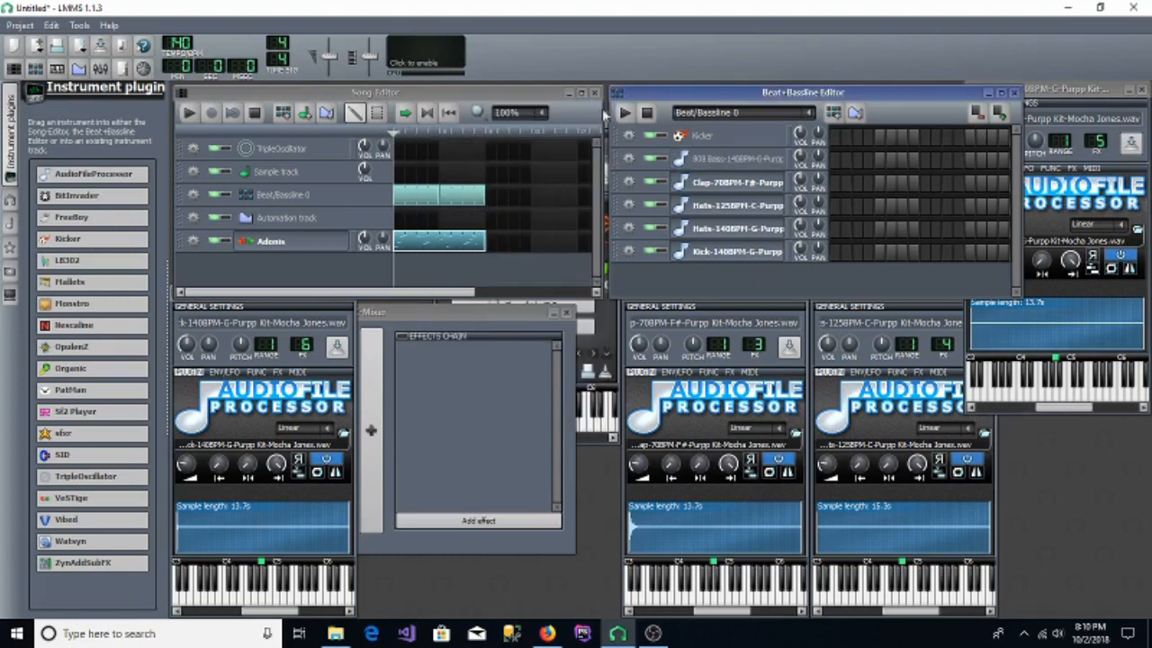
# Step: Draw three quarter-length A4 notes across the first bar of the 808 Bass pattern in the piano roll, starting on the first beat
pyautogui.rightClick(842, 166)
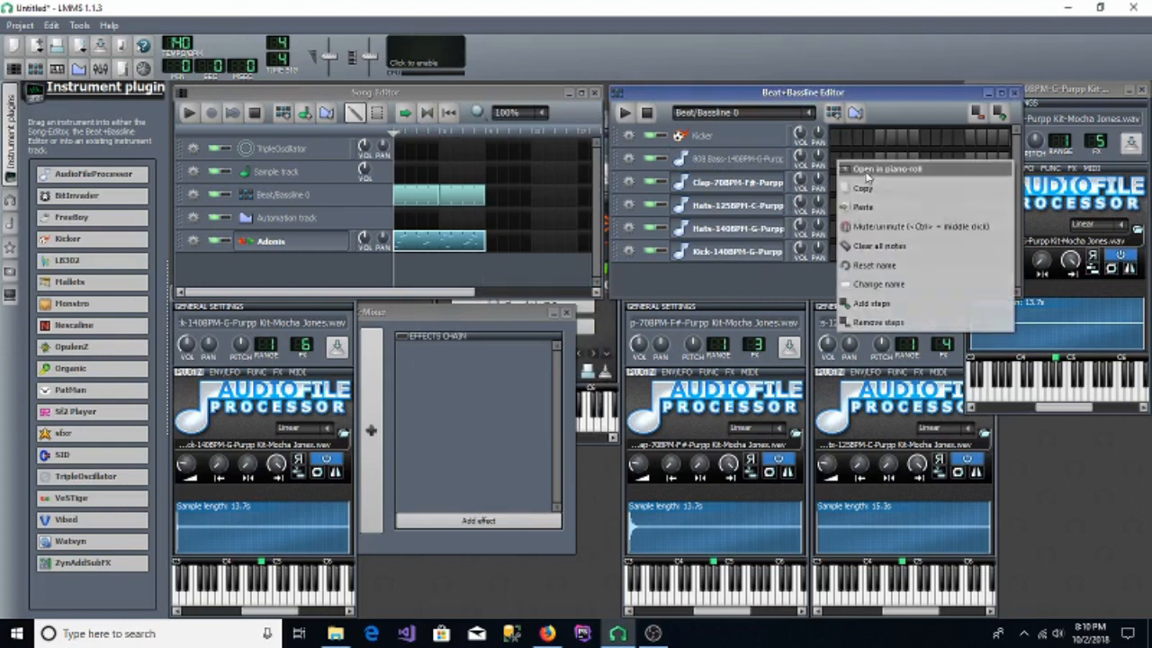
pyautogui.click(881, 174)
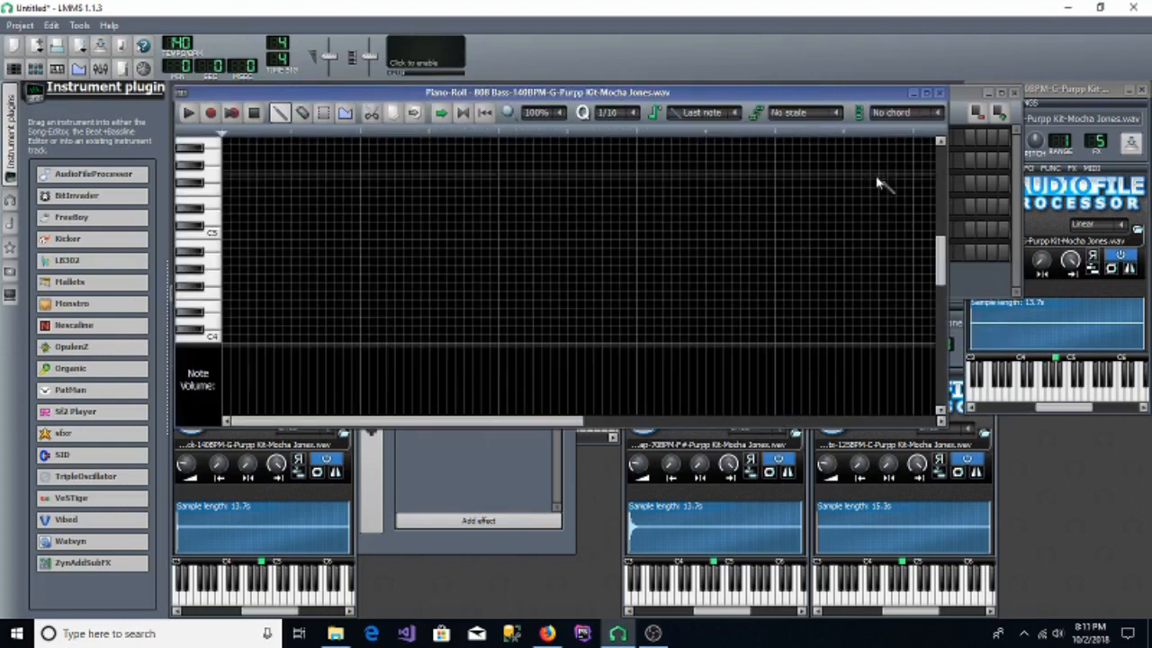
pyautogui.click(248, 261)
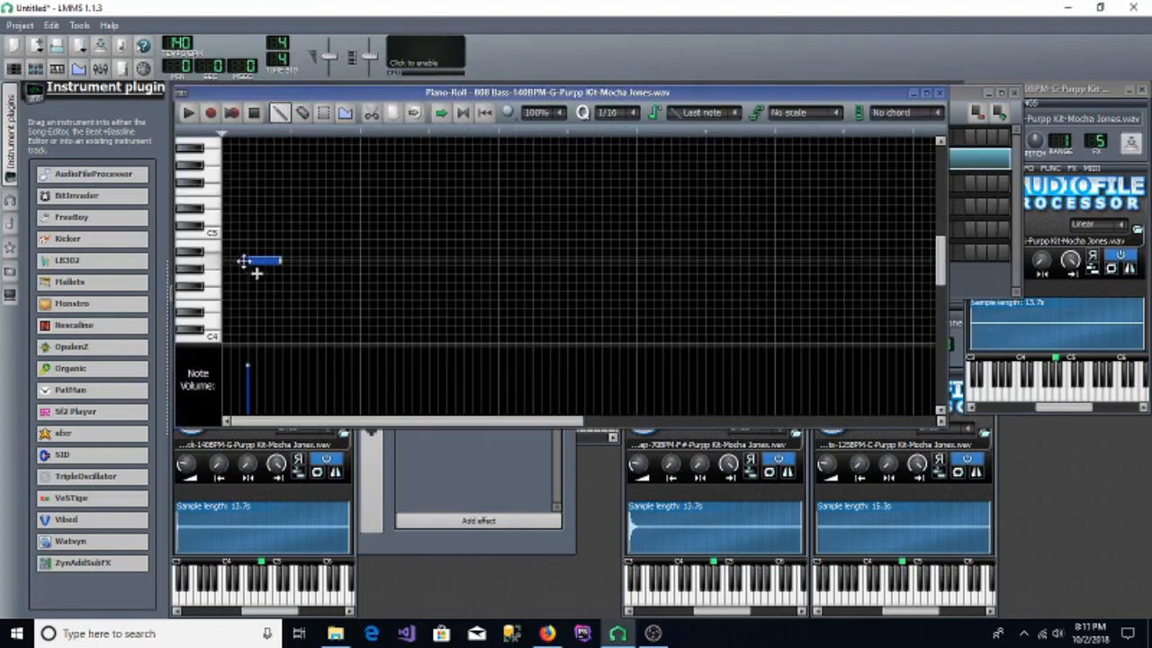
pyautogui.moveTo(245, 261); pyautogui.dragTo(226, 263)
pyautogui.click(194, 117)
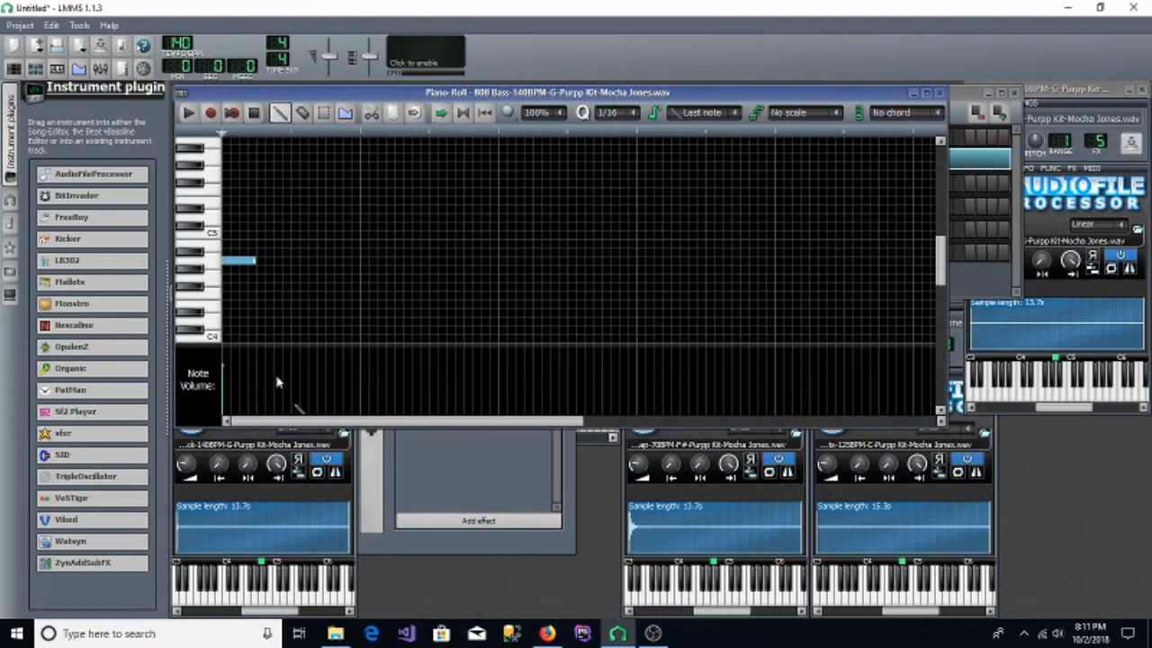
pyautogui.click(190, 113)
pyautogui.click(279, 262)
pyautogui.click(335, 262)
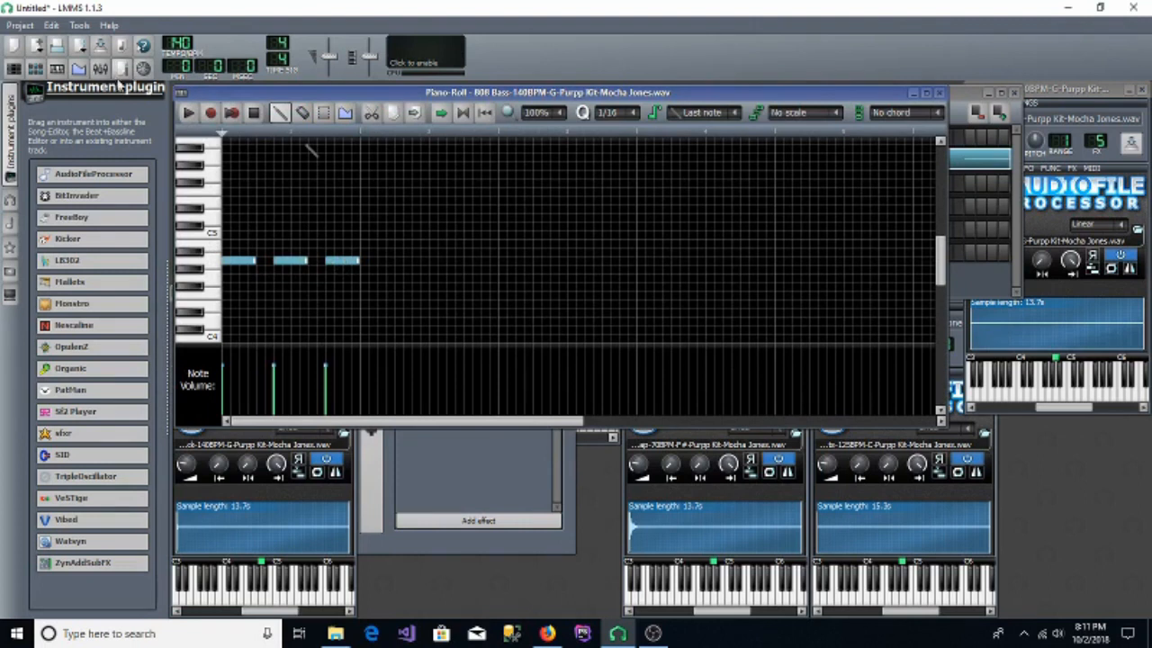
# Step: Close the piano roll and play the song to hear the 808 Bass notes against the Adonis melody
pyautogui.click(939, 92)
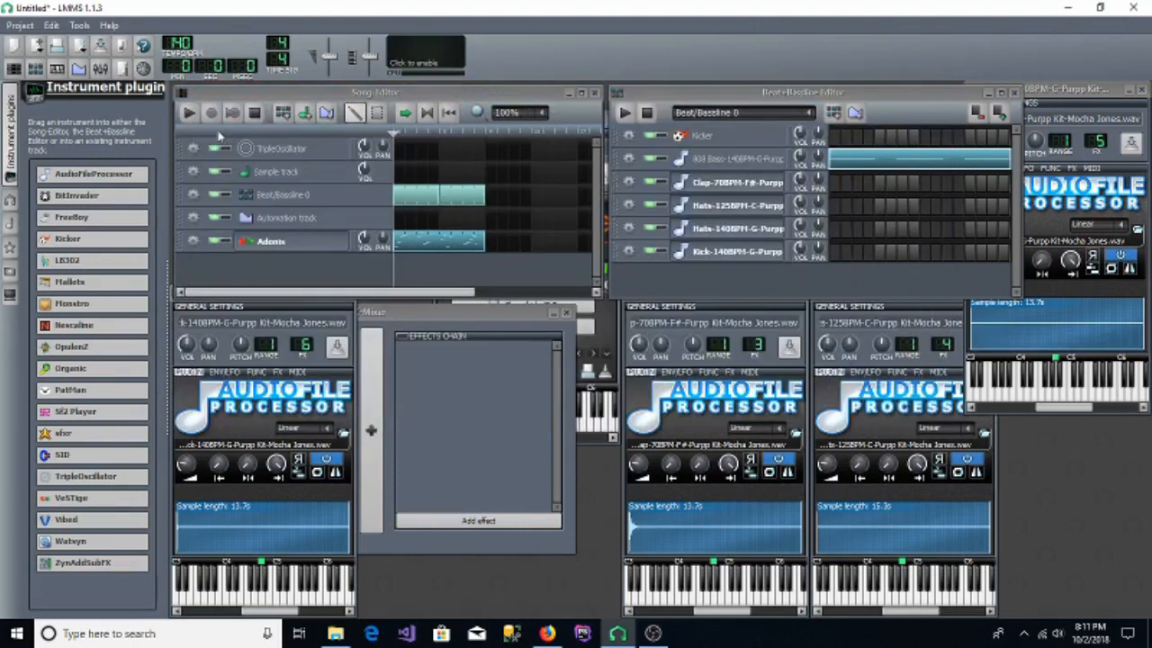
pyautogui.click(191, 112)
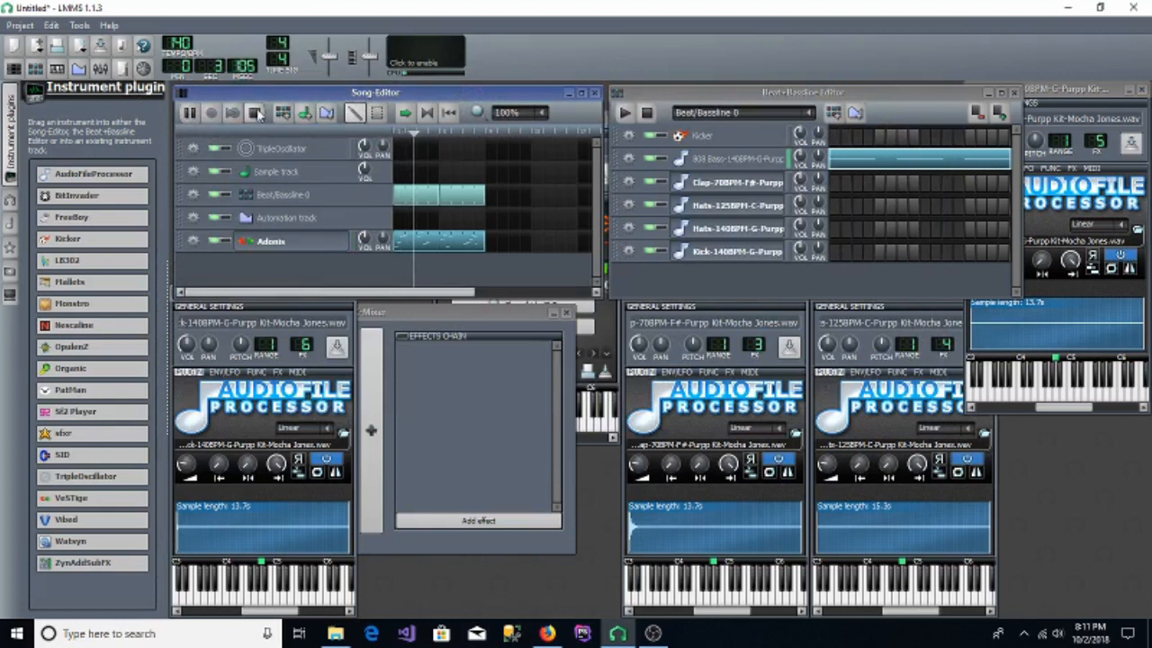
pyautogui.click(256, 113)
# Step: Reopen the 808 Bass pattern in the piano roll, reposition its window and play the song with looping on to compare the pitches
pyautogui.rightClick(869, 167)
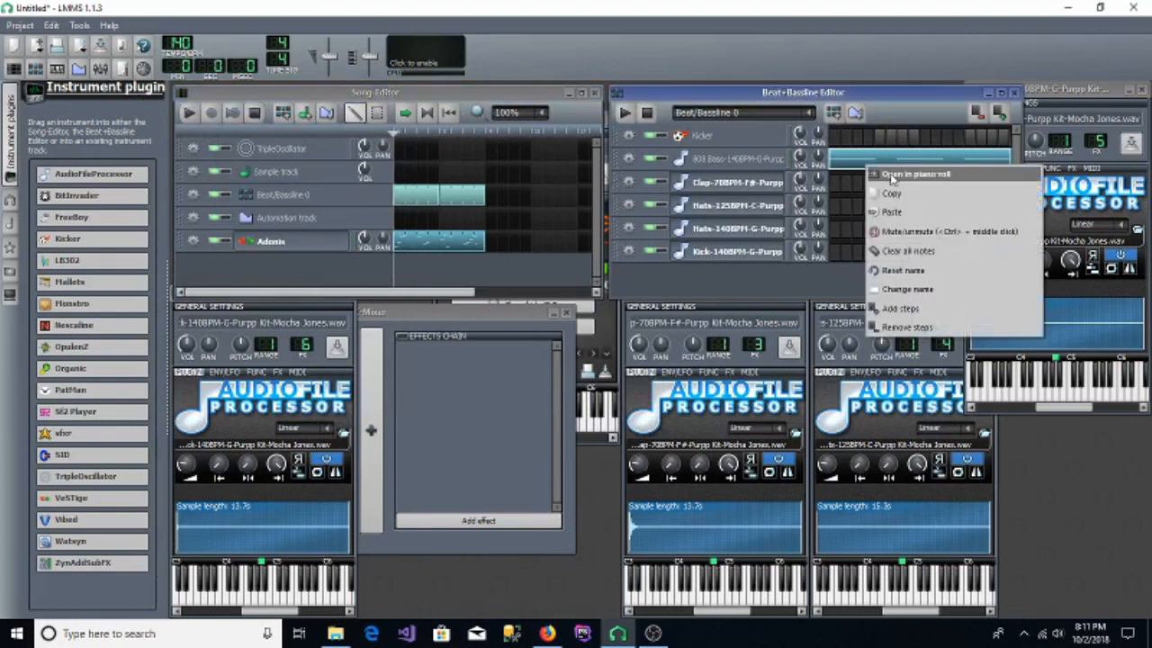
pyautogui.click(913, 175)
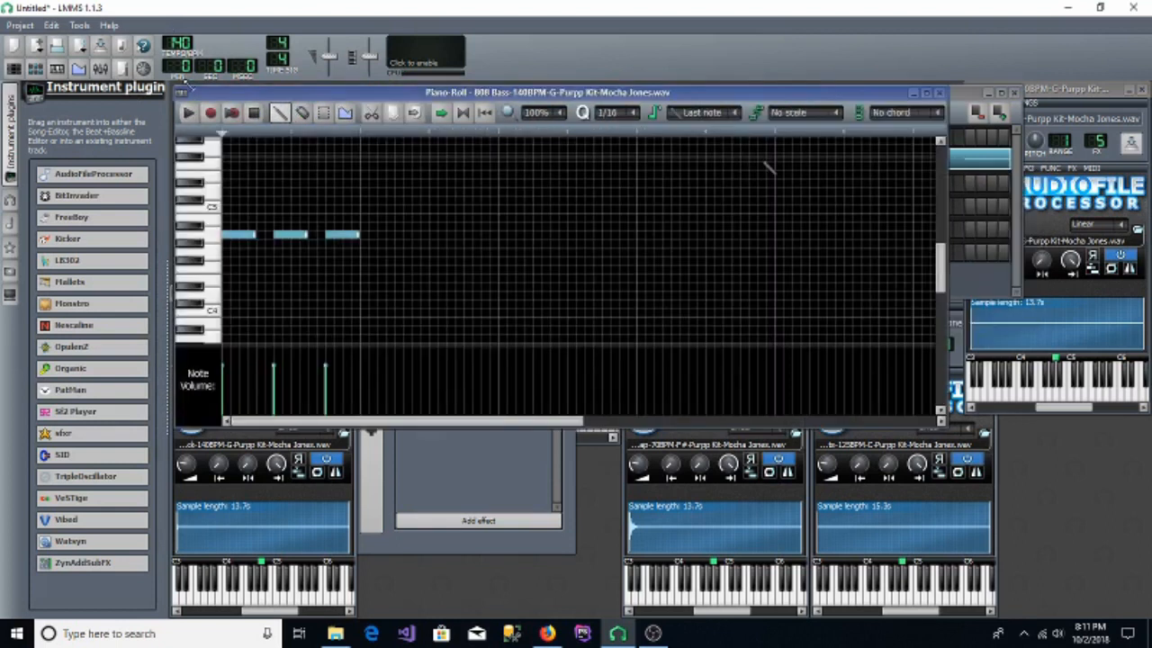
pyautogui.moveTo(254, 97); pyautogui.dragTo(319, 279)
pyautogui.click(190, 113)
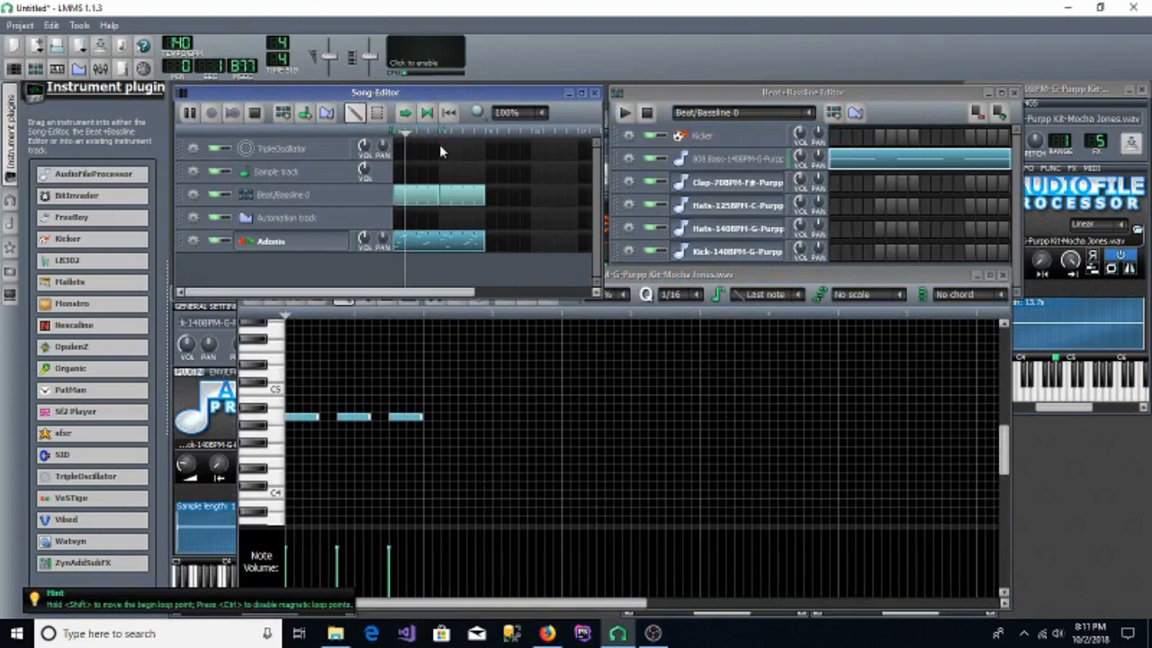
pyautogui.click(534, 313)
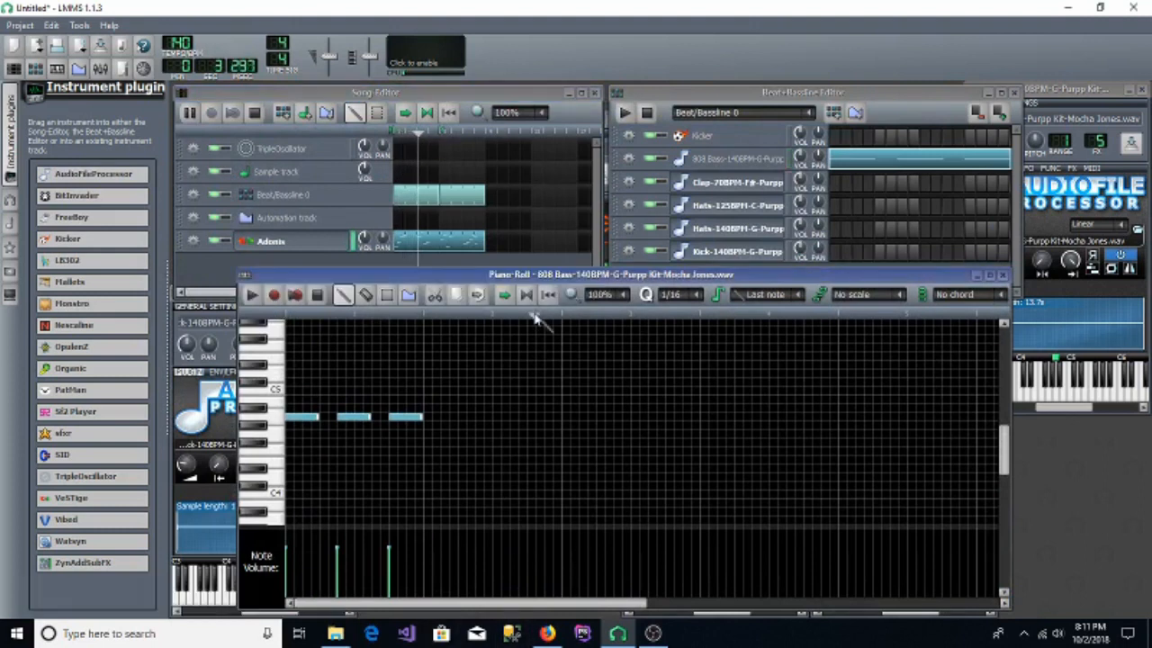
pyautogui.moveTo(572, 279); pyautogui.dragTo(660, 223)
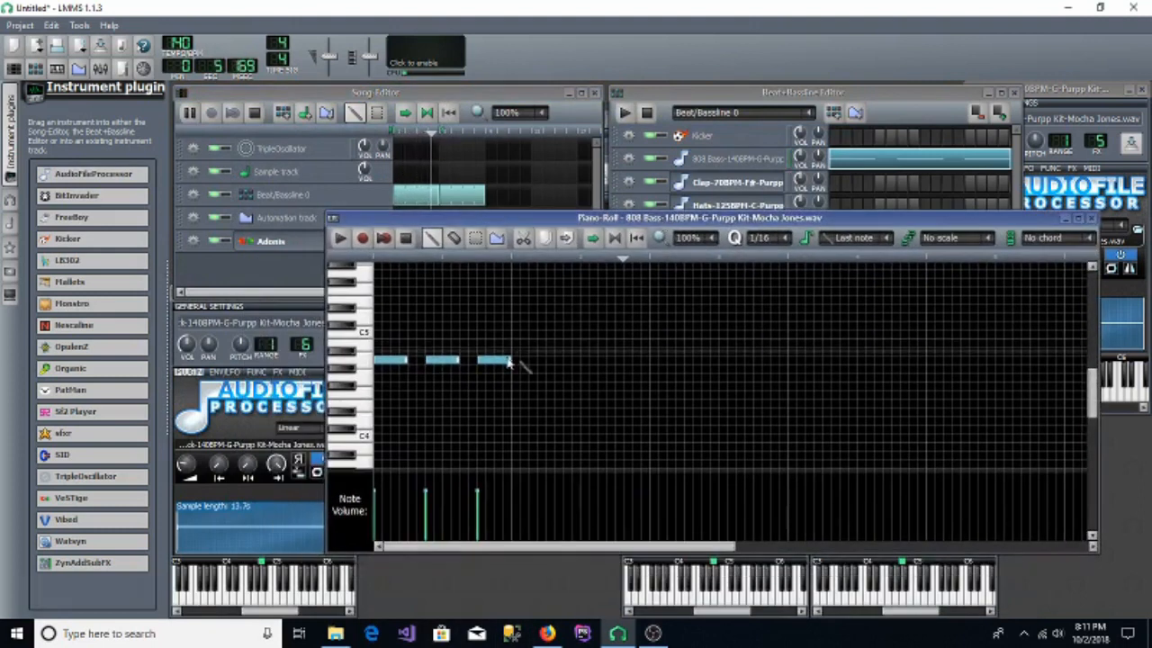
pyautogui.click(405, 238)
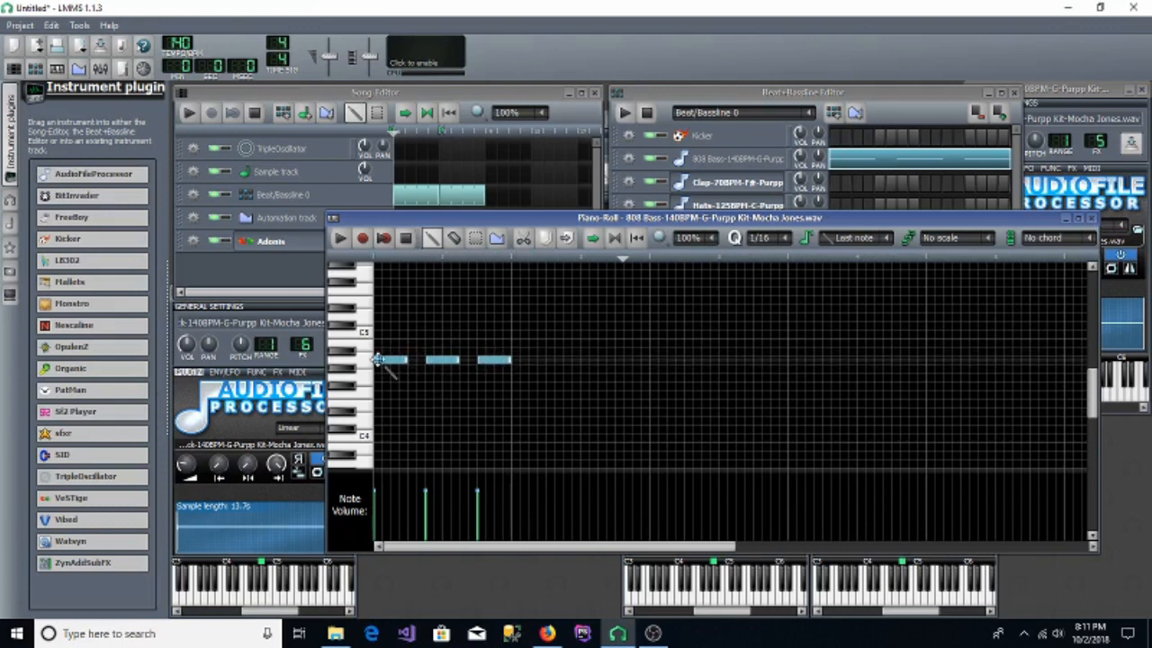
# Step: Move the three 808 Bass notes up to C#5, preview them and play the song with the melody
pyautogui.moveTo(378, 361); pyautogui.dragTo(372, 325)
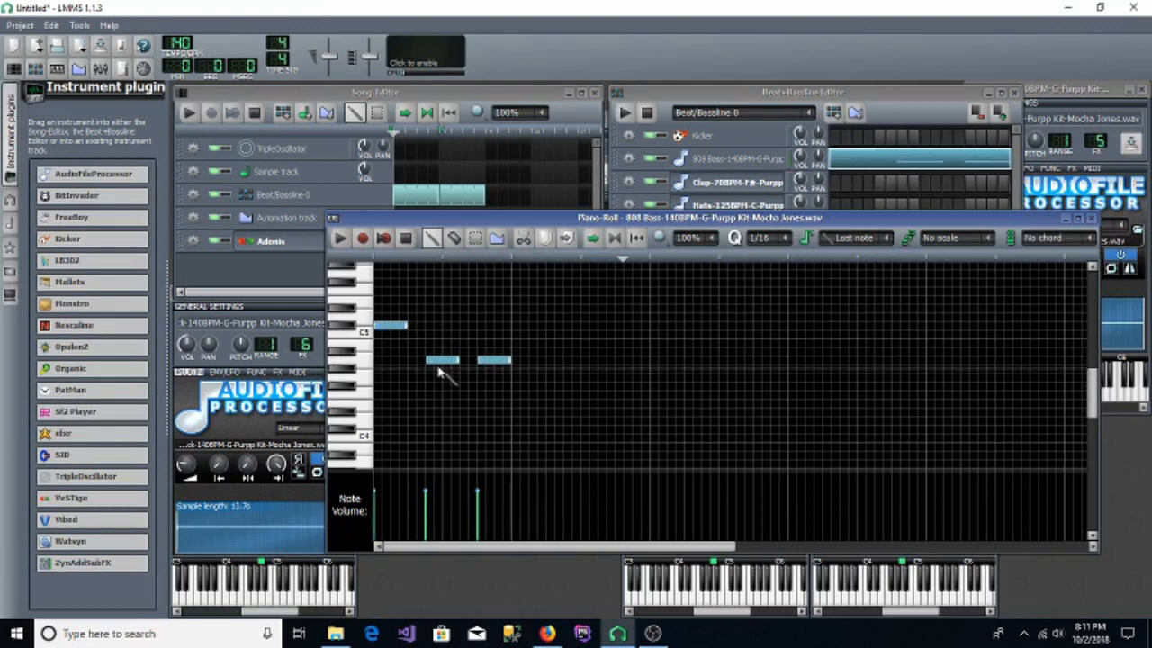
pyautogui.moveTo(436, 357); pyautogui.dragTo(437, 324)
pyautogui.moveTo(491, 358); pyautogui.dragTo(482, 324)
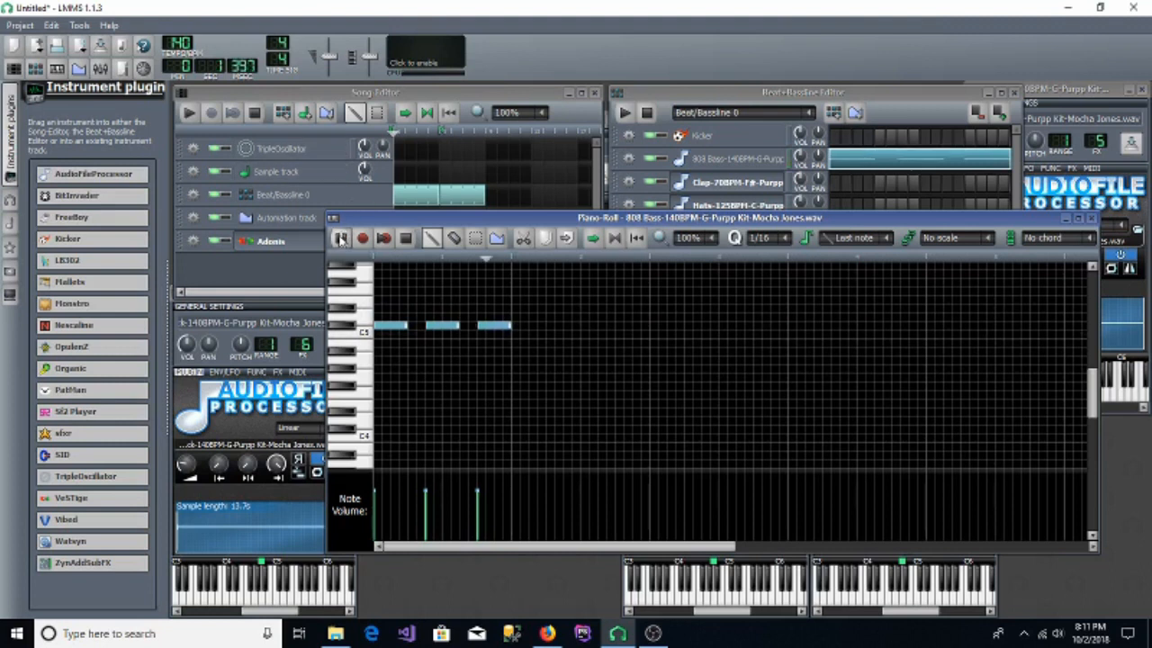
pyautogui.click(406, 237)
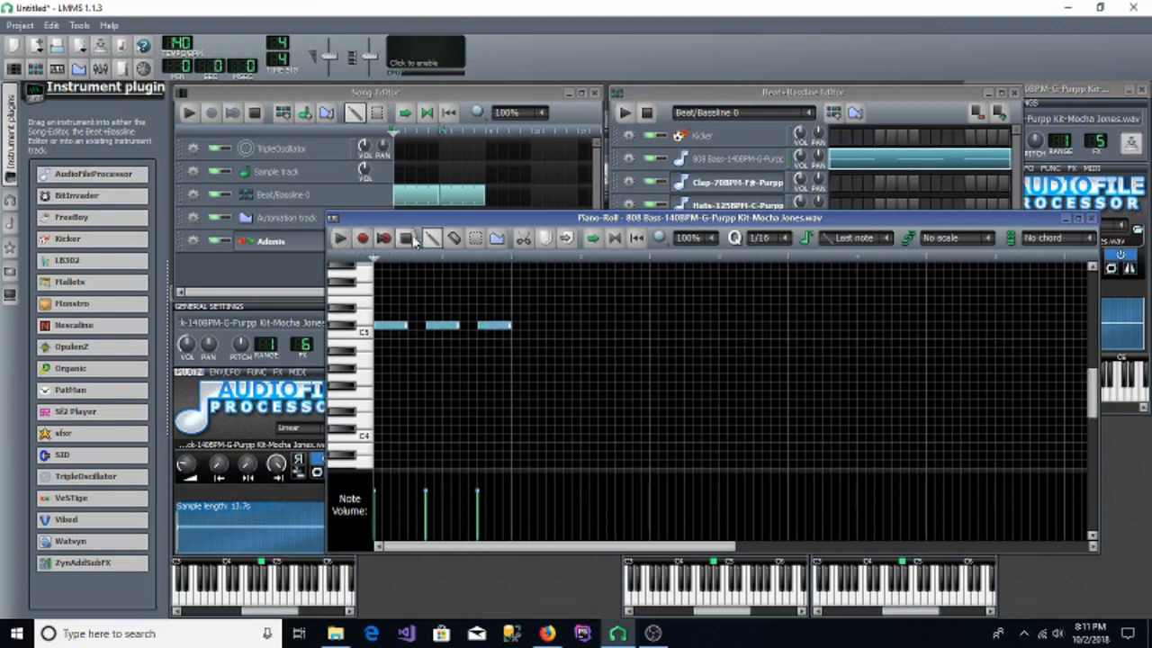
pyautogui.click(190, 111)
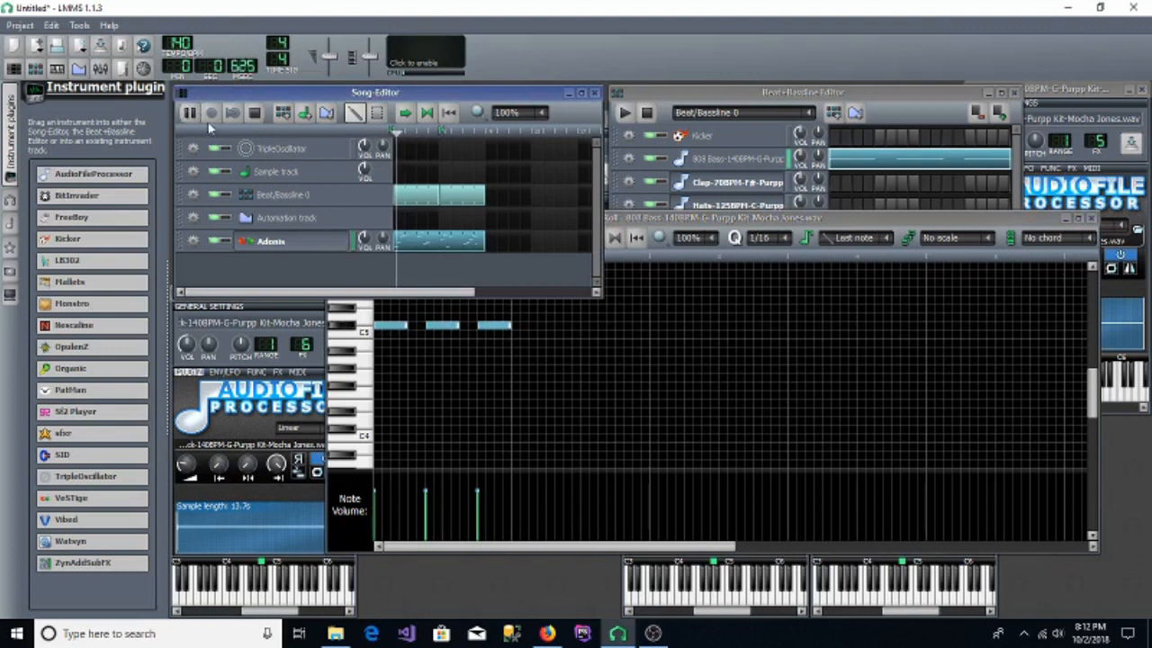
# Step: Stop playback and copy the three C#5 notes of the 808 Bass pattern into the second bar
pyautogui.click(255, 112)
pyautogui.click(696, 226)
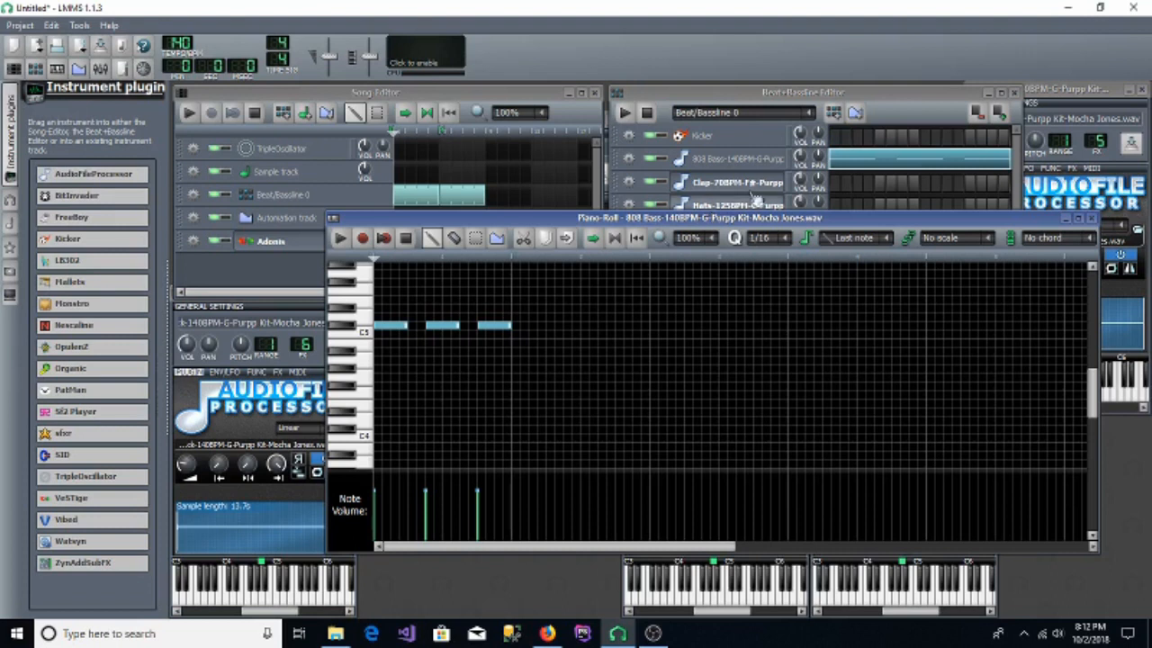
pyautogui.hotkey('ctrl', 'a')
pyautogui.hotkey('ctrl', 'c')
pyautogui.hotkey('ctrl', 'v')
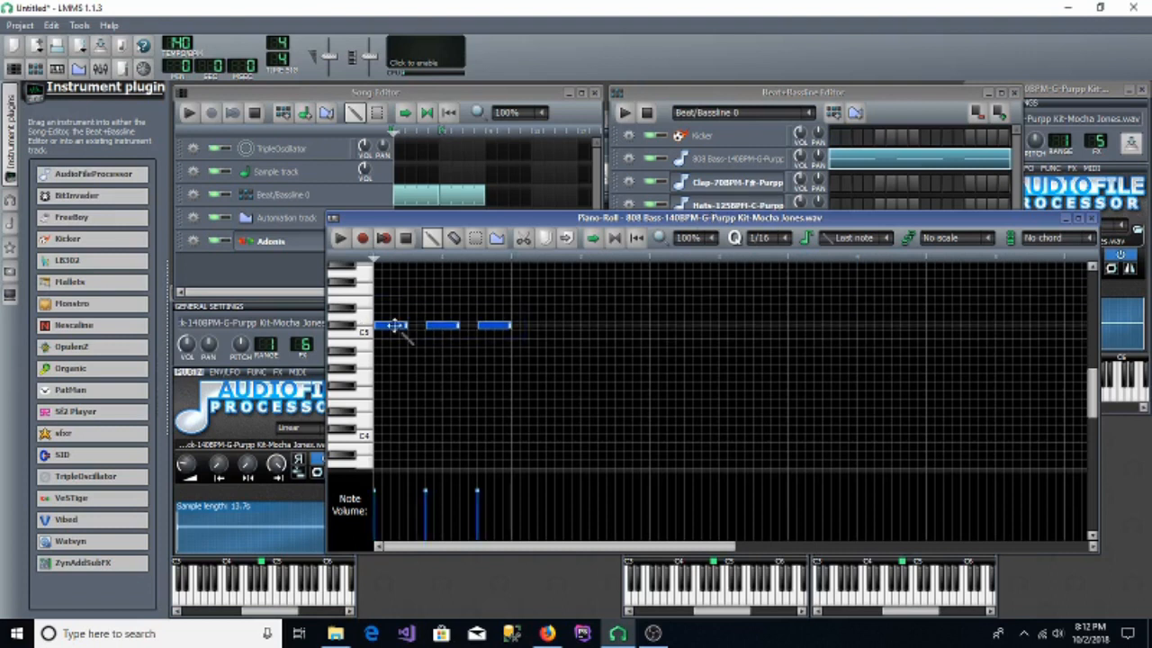
pyautogui.moveTo(396, 325); pyautogui.dragTo(542, 330)
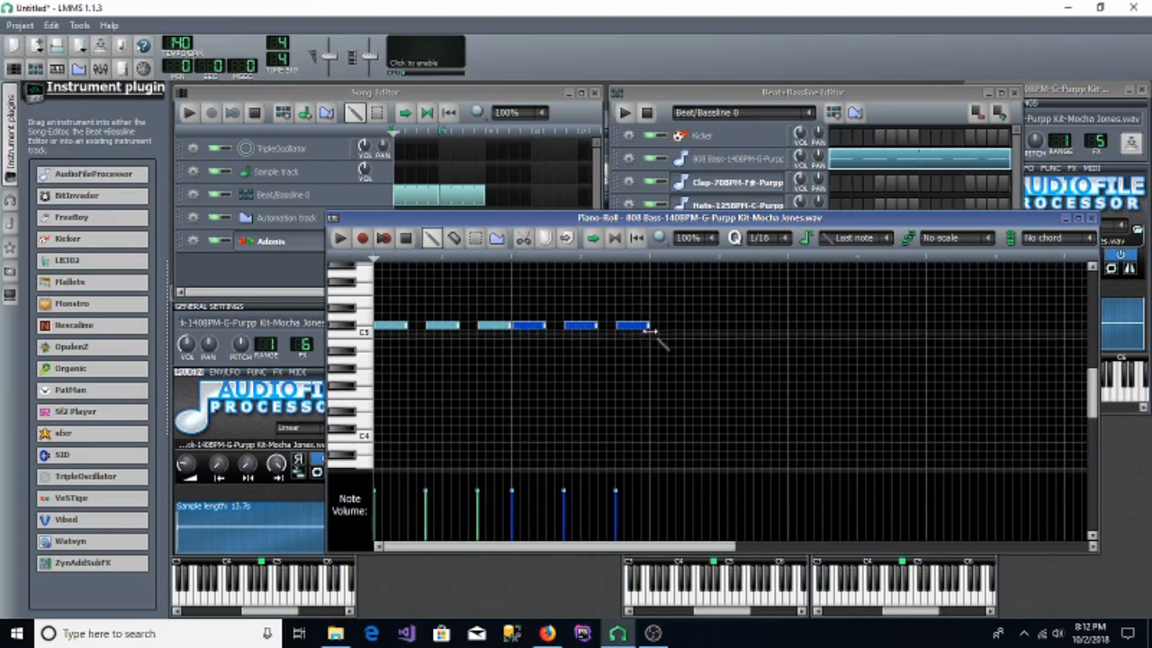
# Step: Deselect the copied notes, try splitting the last one in the second bar into two short notes, and delete it
pyautogui.click(668, 352)
pyautogui.rightClick(666, 352)
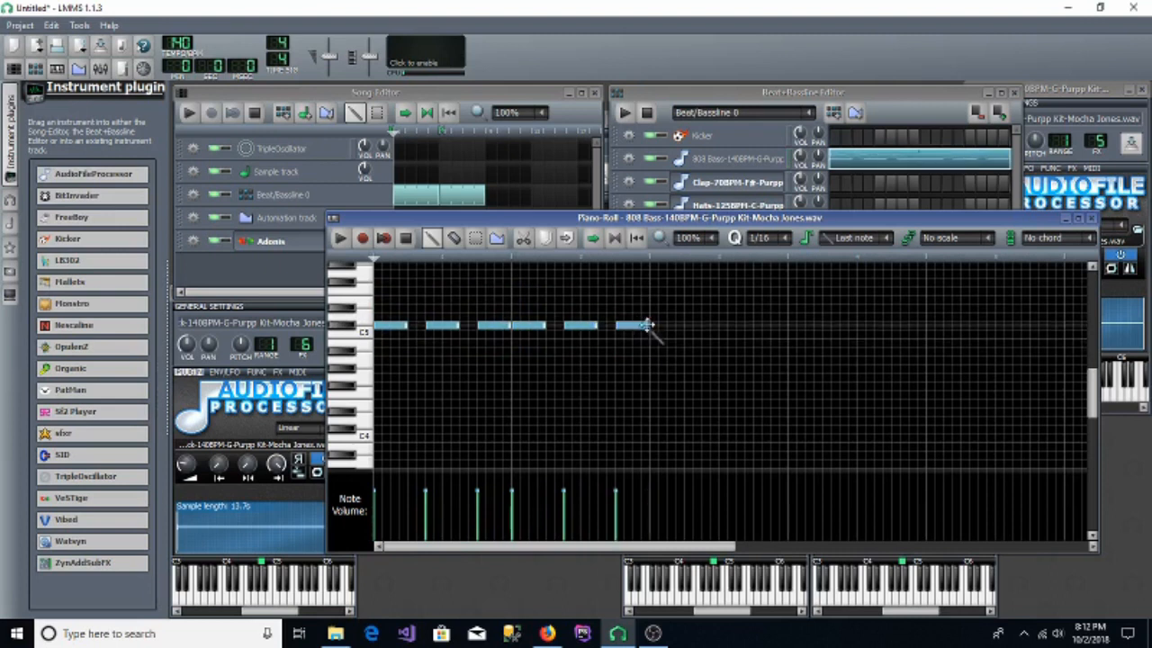
pyautogui.click(645, 326)
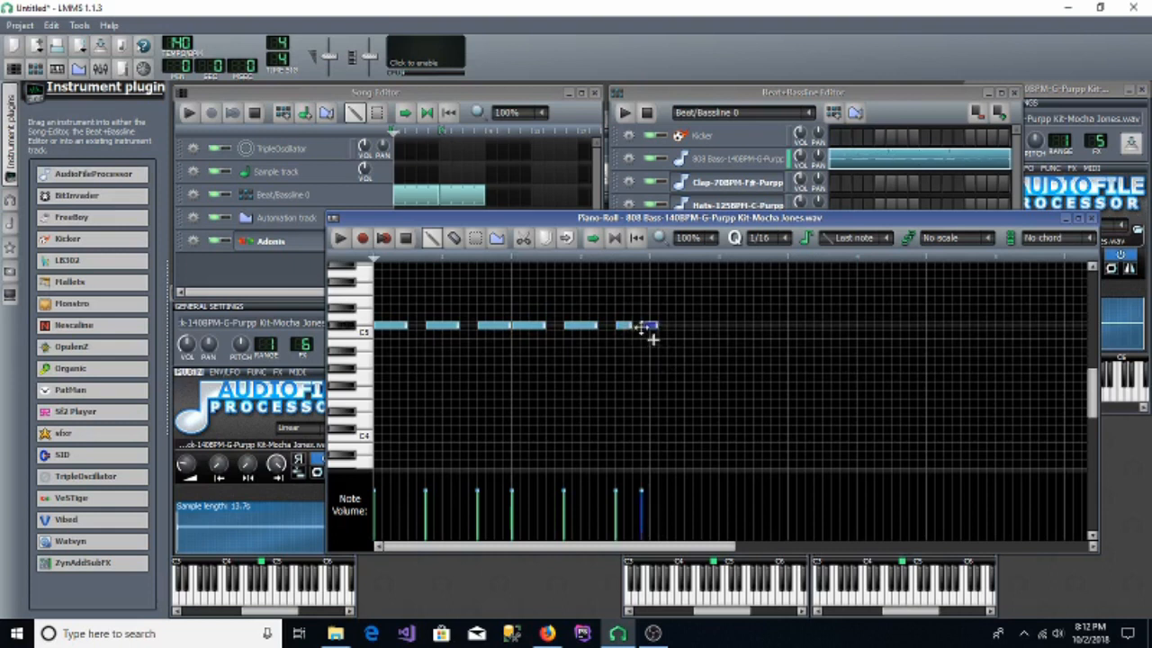
pyautogui.moveTo(649, 327); pyautogui.dragTo(638, 326)
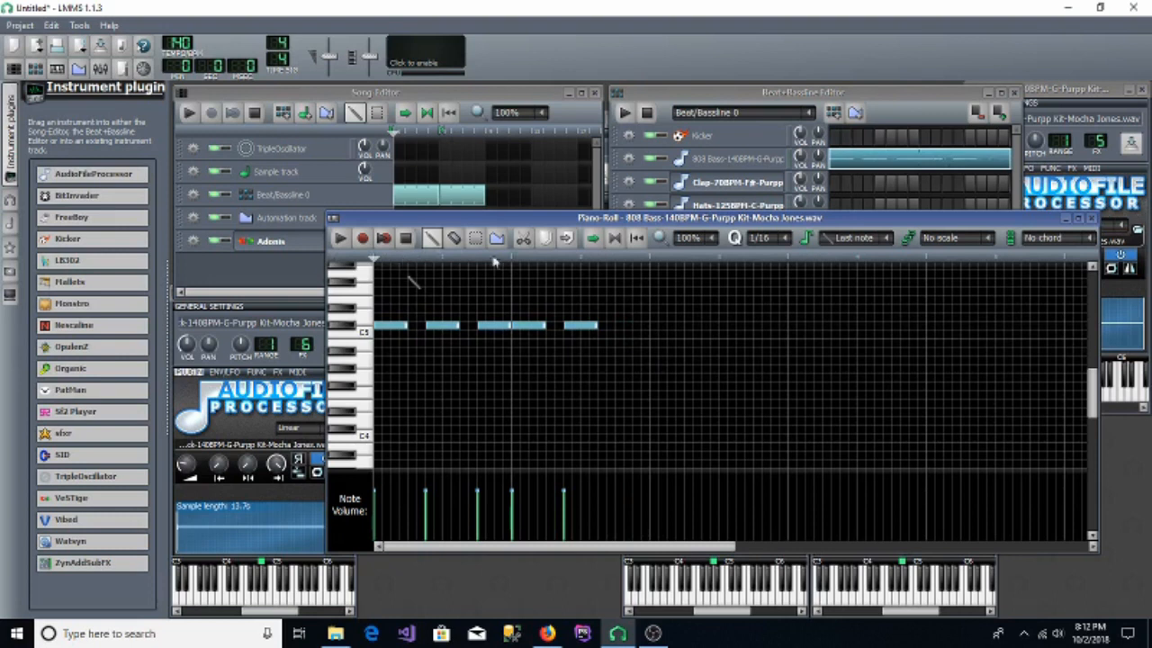
# Step: Try the 1/3 and 1/6 quantization settings in the piano roll, ending on 1/3
pyautogui.click(786, 236)
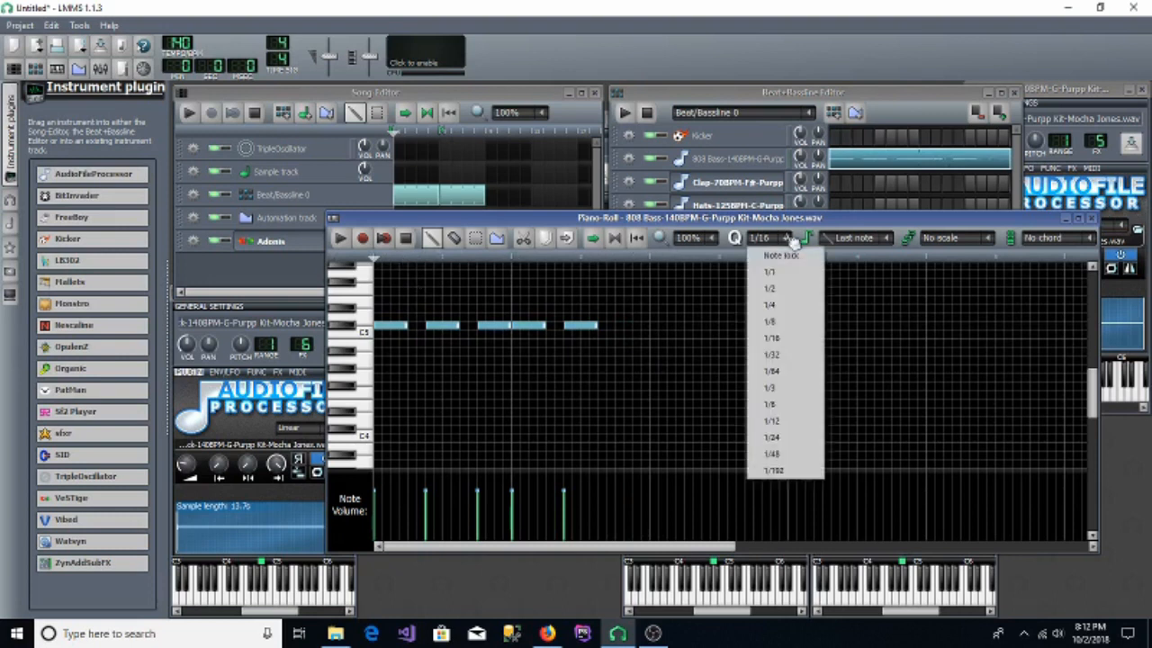
pyautogui.click(780, 393)
pyautogui.click(781, 394)
pyautogui.rightClick(754, 394)
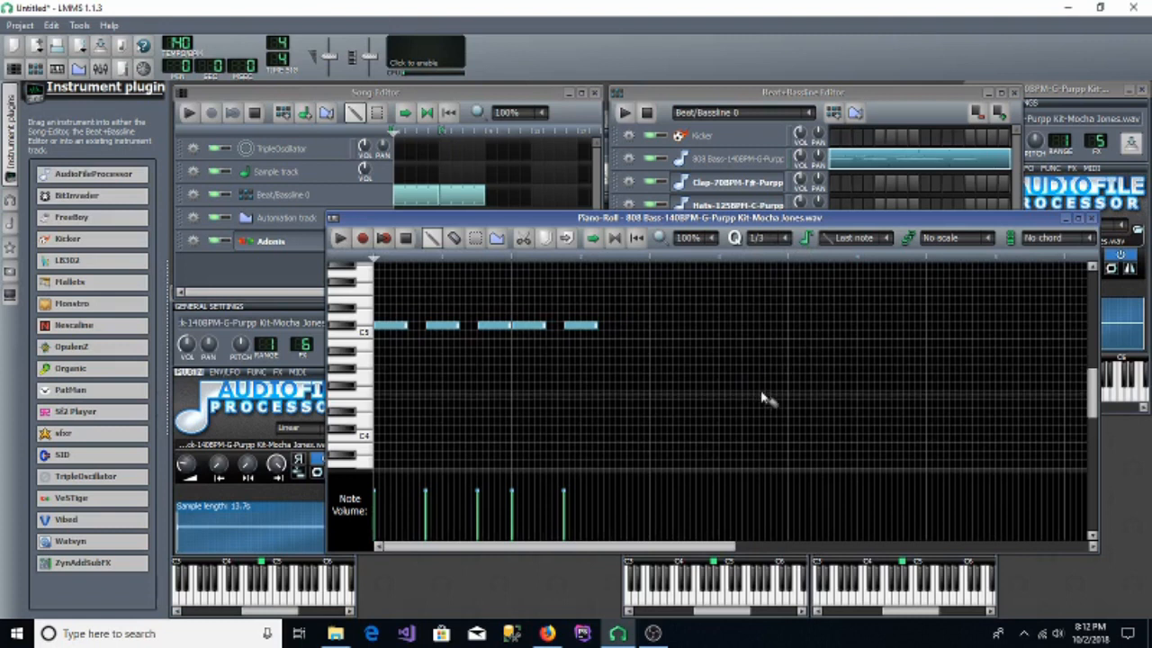
pyautogui.click(786, 239)
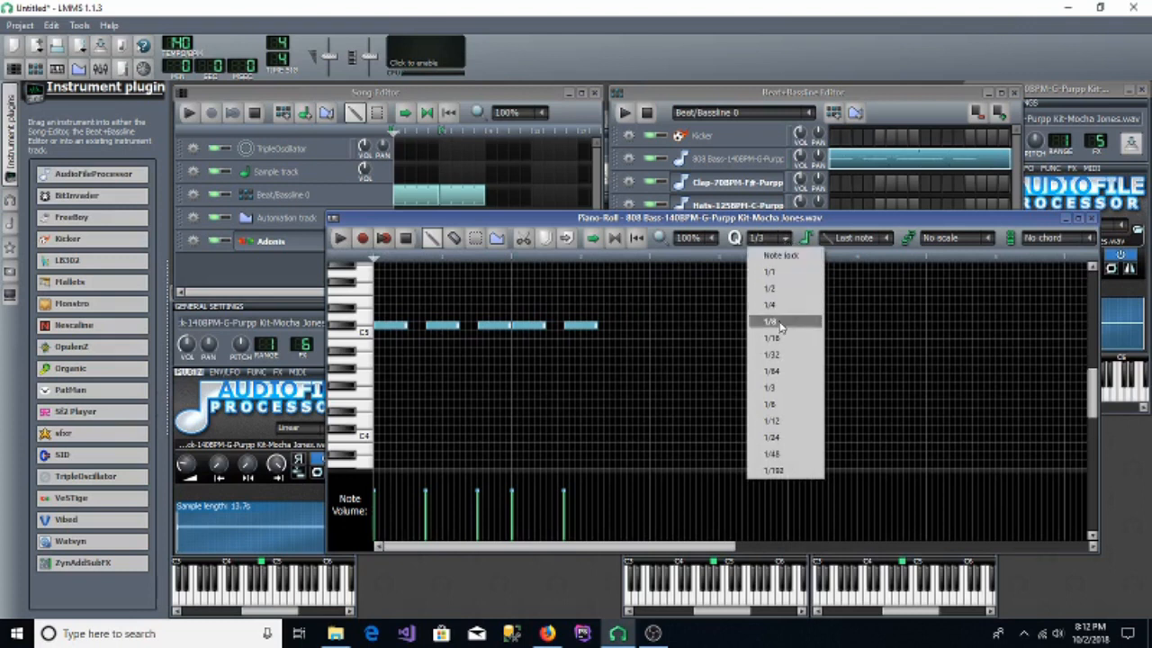
pyautogui.click(784, 406)
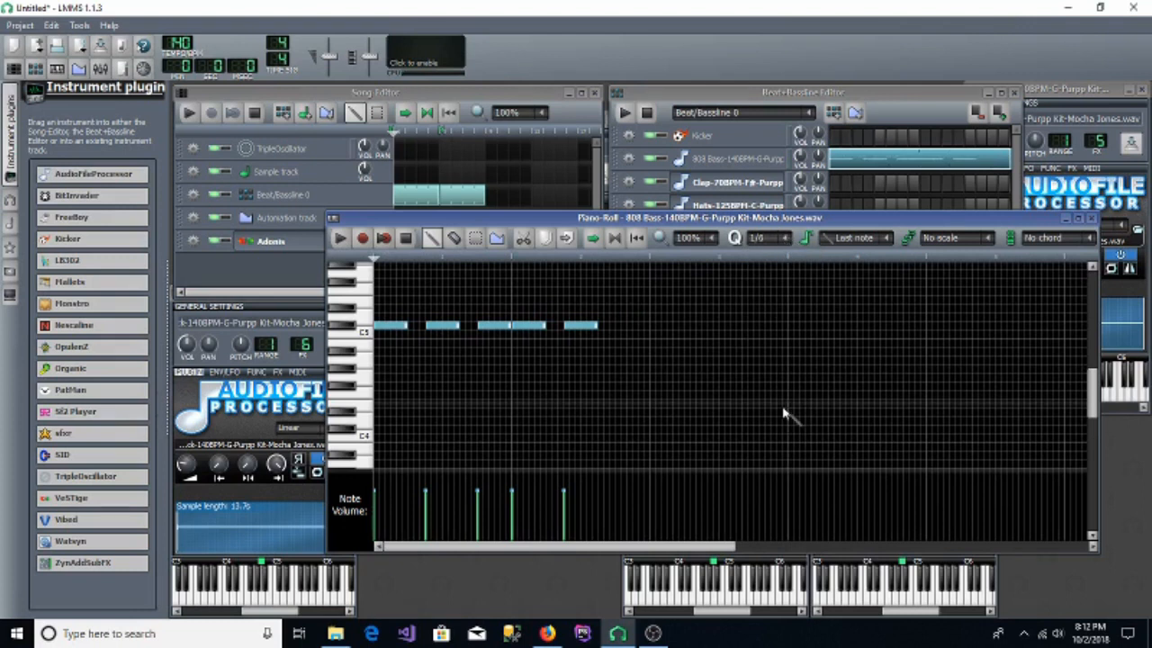
pyautogui.click(791, 243)
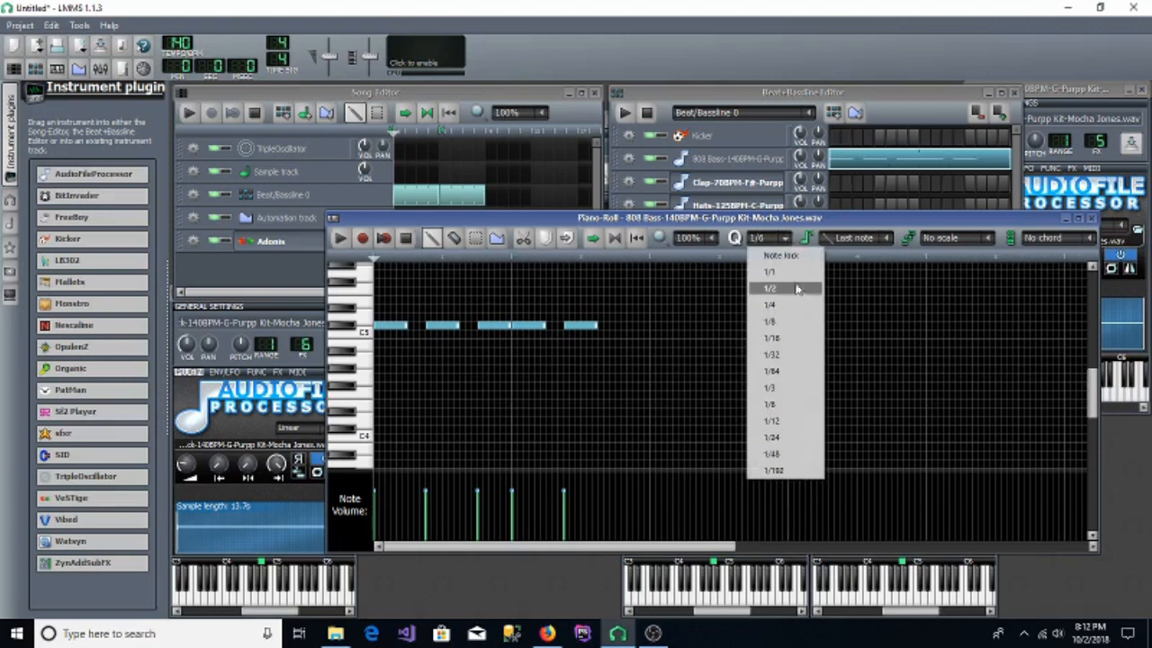
pyautogui.click(778, 388)
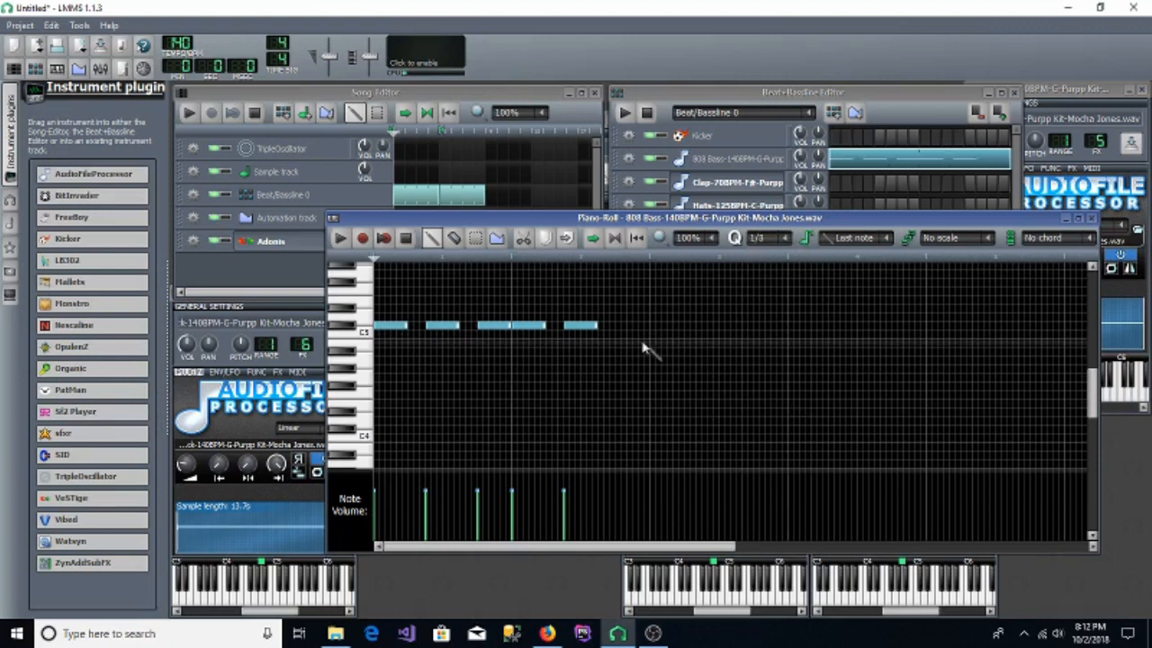
# Step: Try ending the second bar with a single C#5 note of length 1/3, and remove it again
pyautogui.click(610, 342)
pyautogui.hotkey('ctrl', 'z')
pyautogui.click(886, 237)
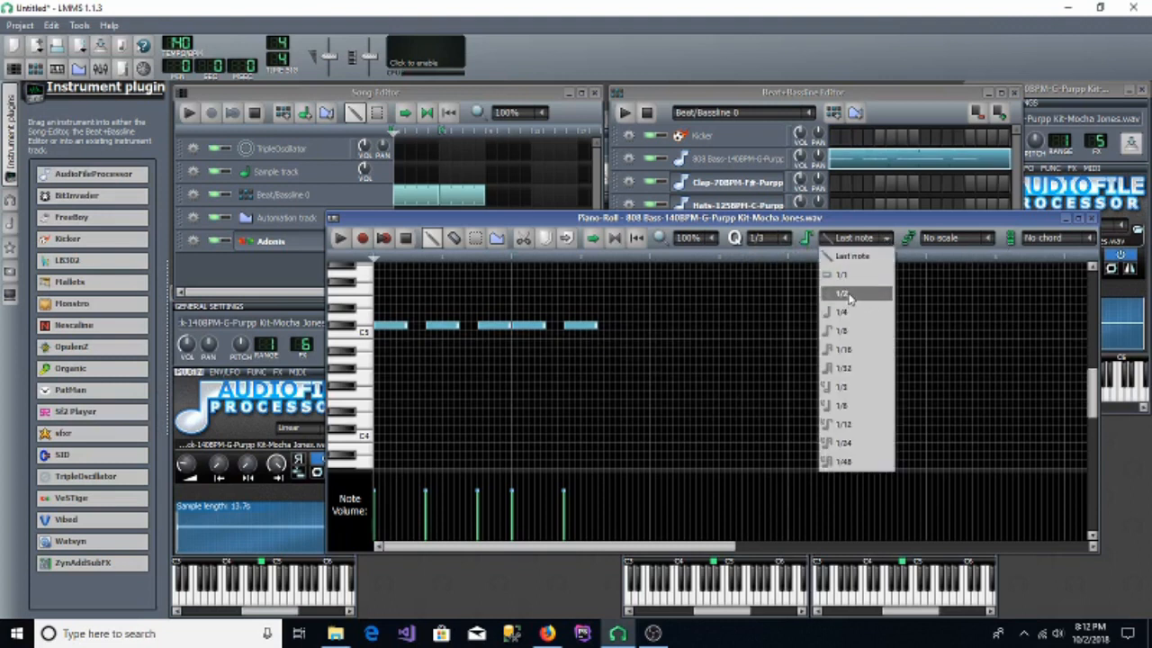
pyautogui.click(873, 387)
pyautogui.click(731, 379)
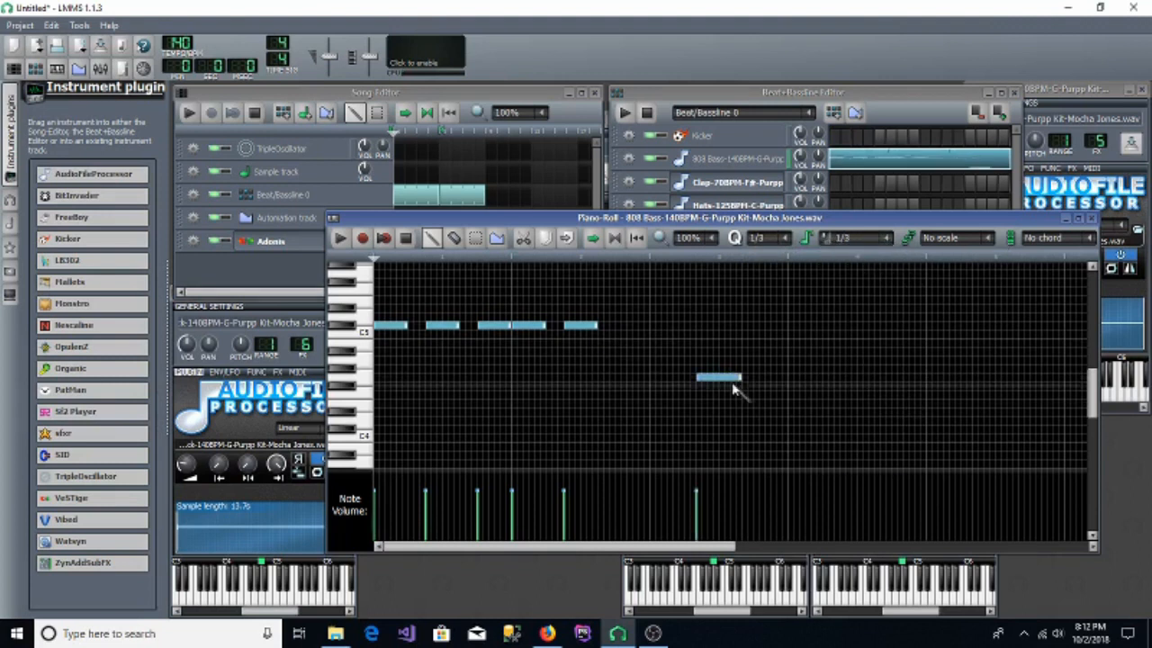
pyautogui.moveTo(723, 379); pyautogui.dragTo(622, 335)
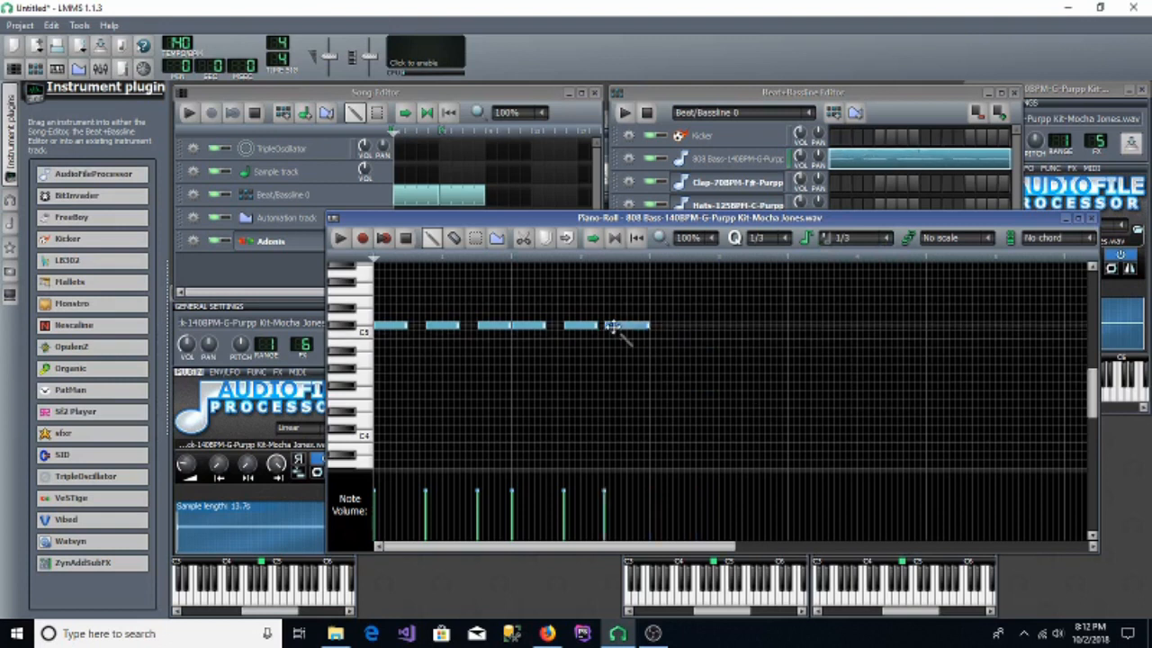
pyautogui.rightClick(619, 333)
# Step: Place two adjacent C#5 notes of length 1/6 at the end of the second bar, using 1/6 quantization
pyautogui.click(887, 237)
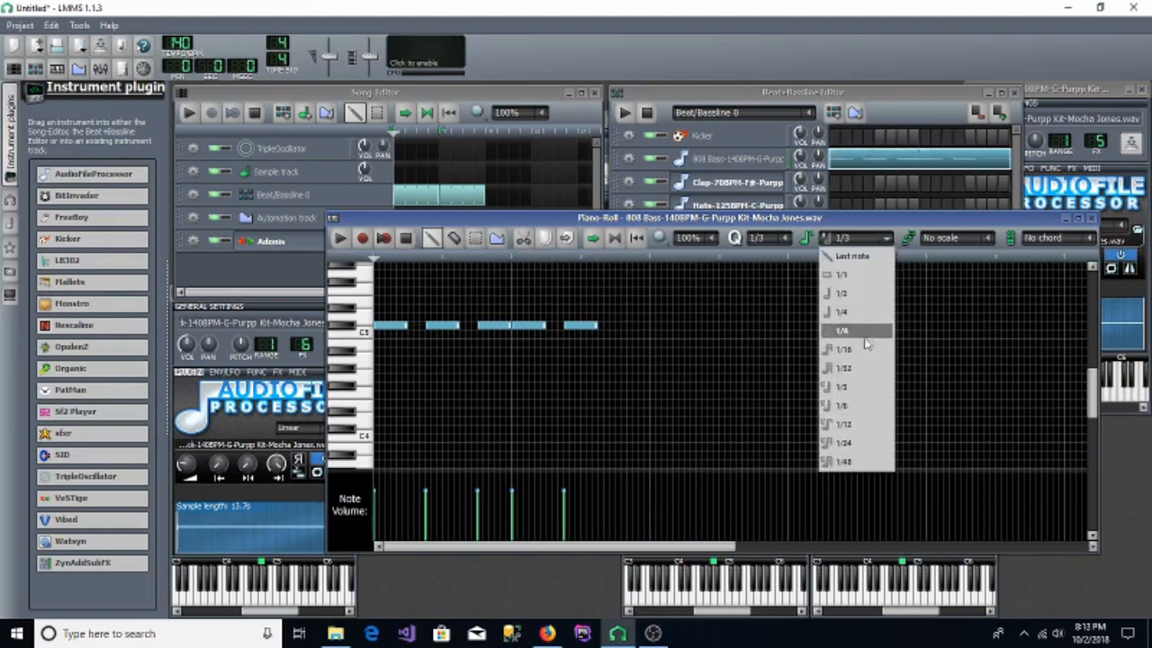
pyautogui.click(842, 405)
pyautogui.moveTo(621, 352); pyautogui.dragTo(635, 326)
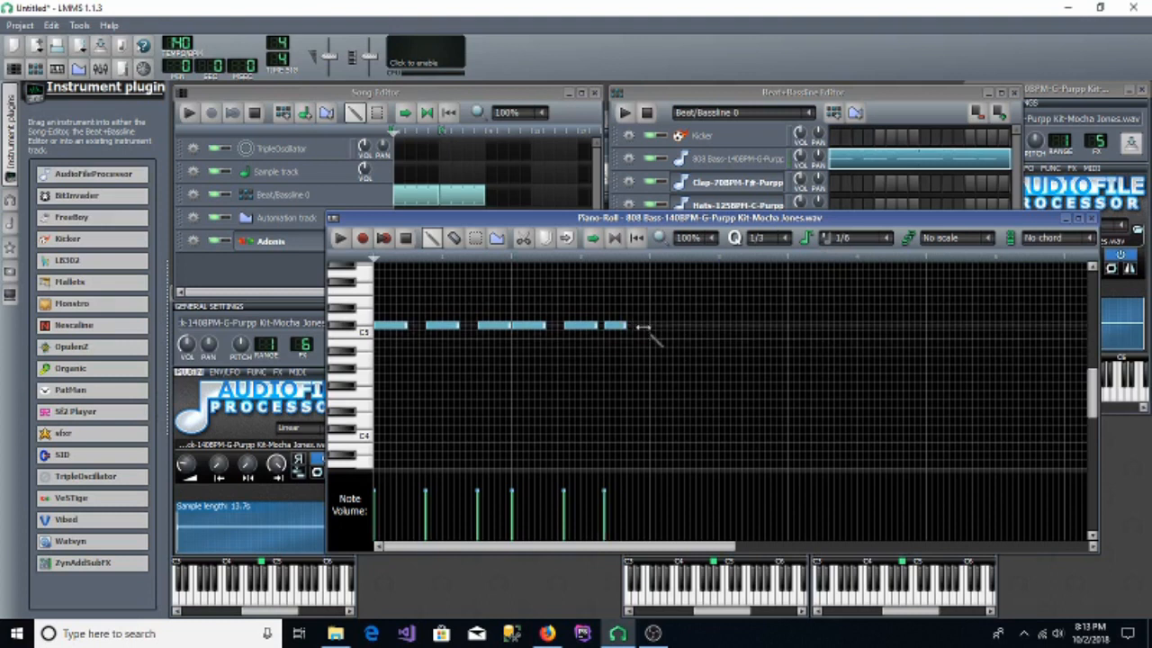
pyautogui.click(618, 326)
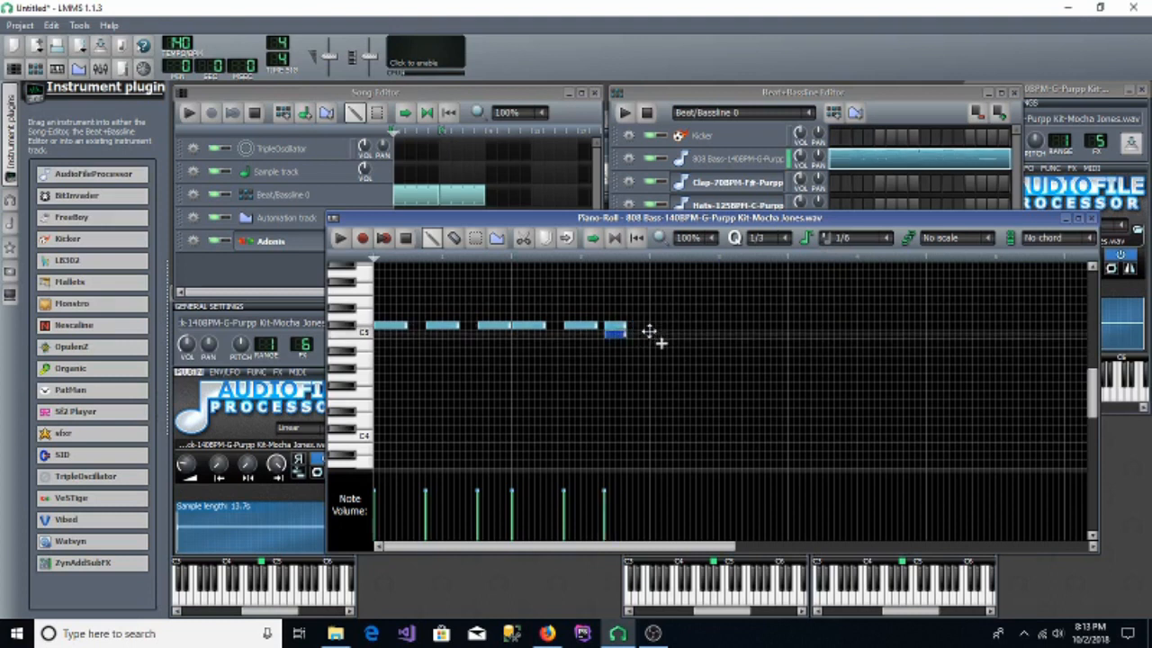
pyautogui.click(781, 238)
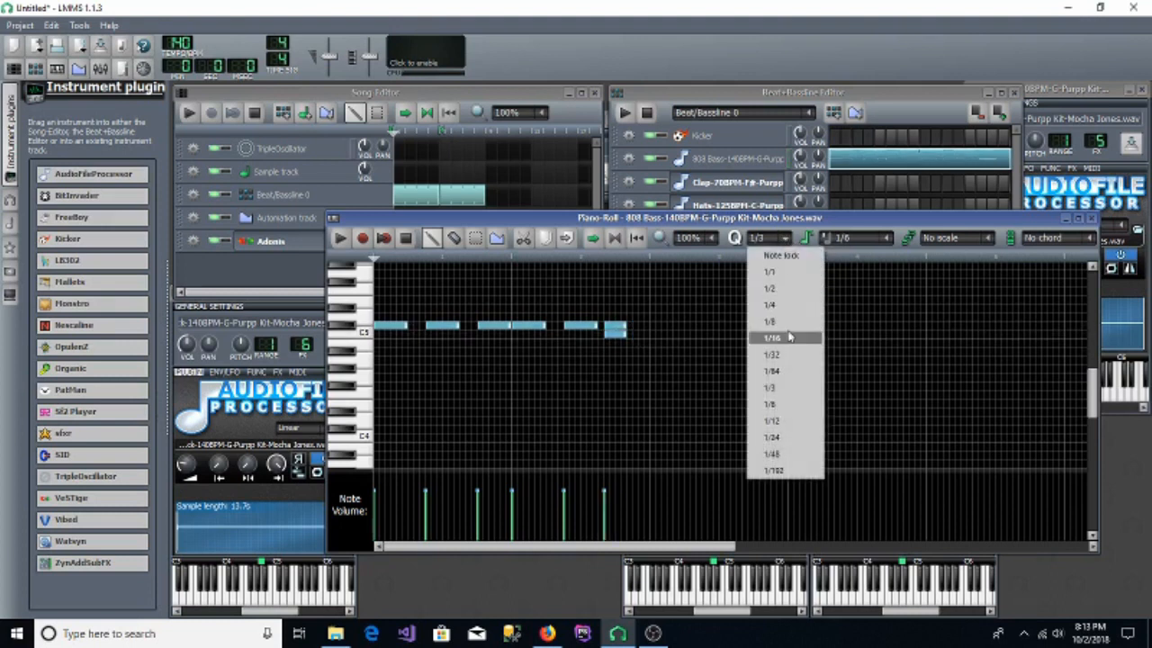
pyautogui.click(785, 405)
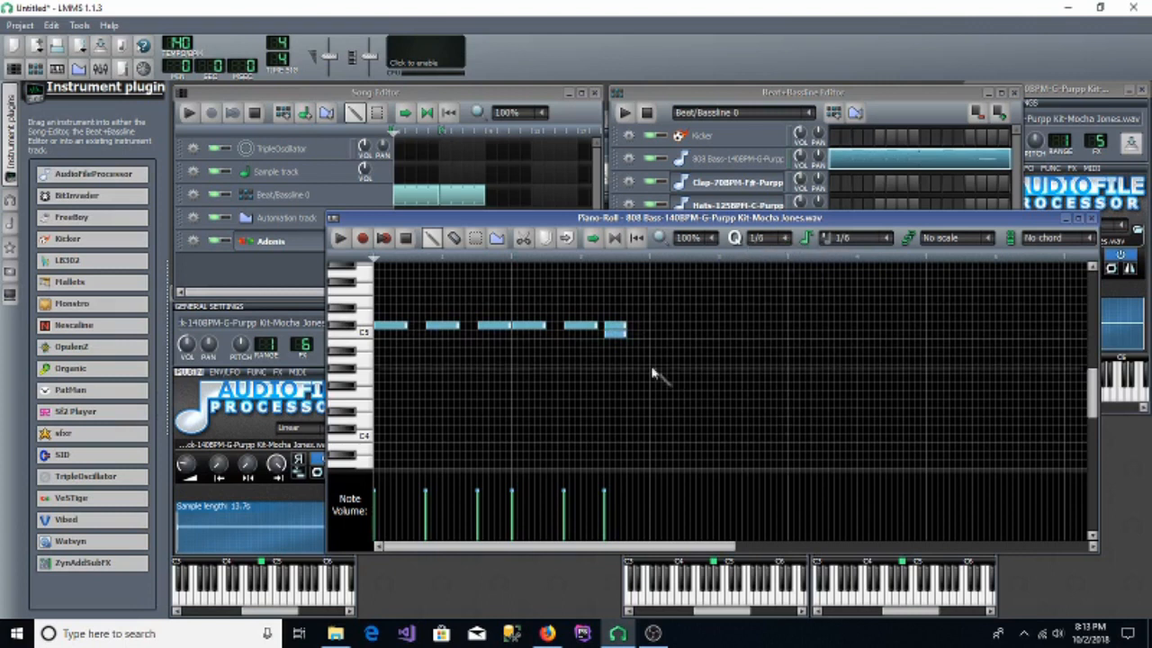
pyautogui.click(618, 331)
pyautogui.moveTo(713, 320); pyautogui.dragTo(646, 326)
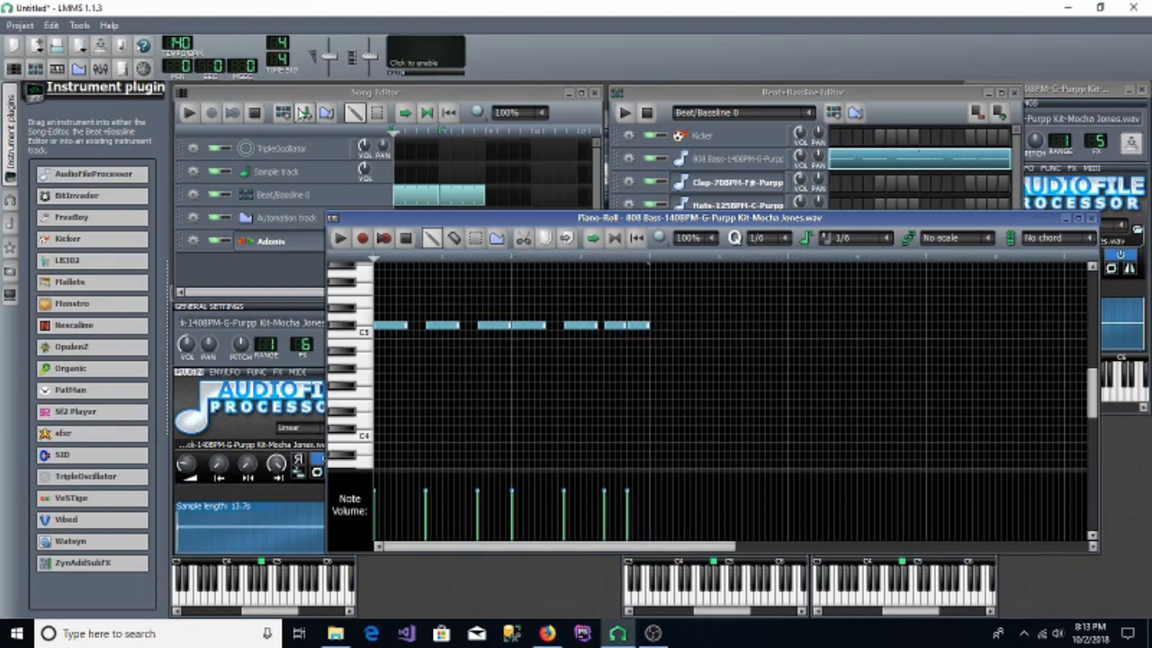
# Step: Play the 808 Bass pattern and delete the two 1/6 notes at the end of the second bar
pyautogui.click(338, 237)
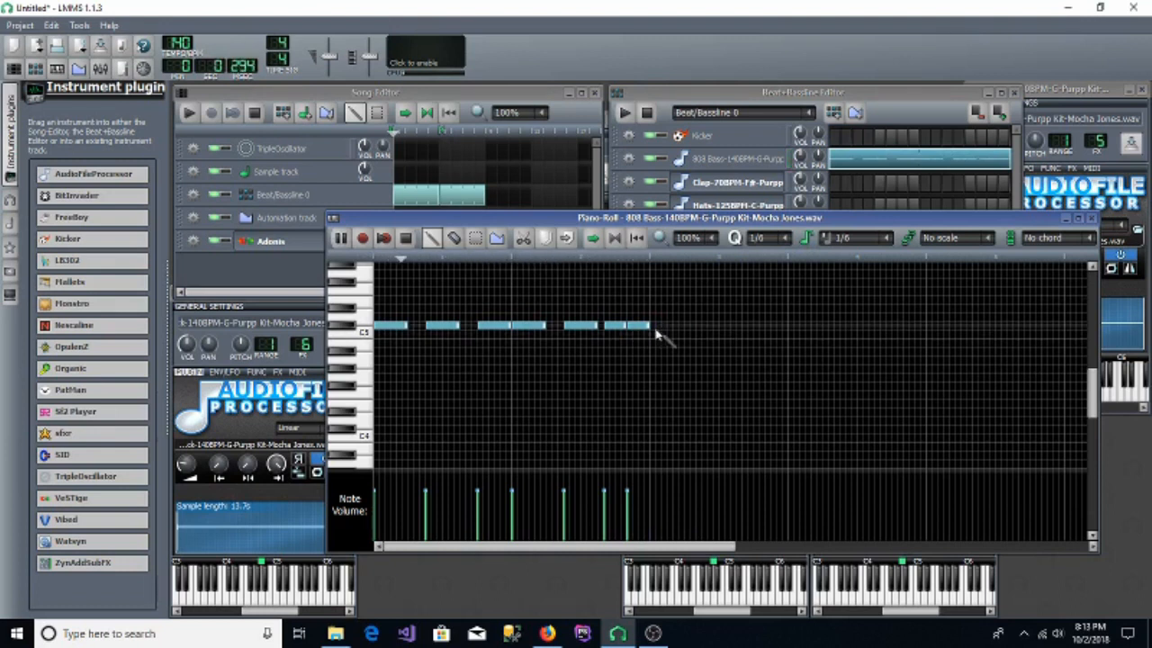
pyautogui.rightClick(642, 325)
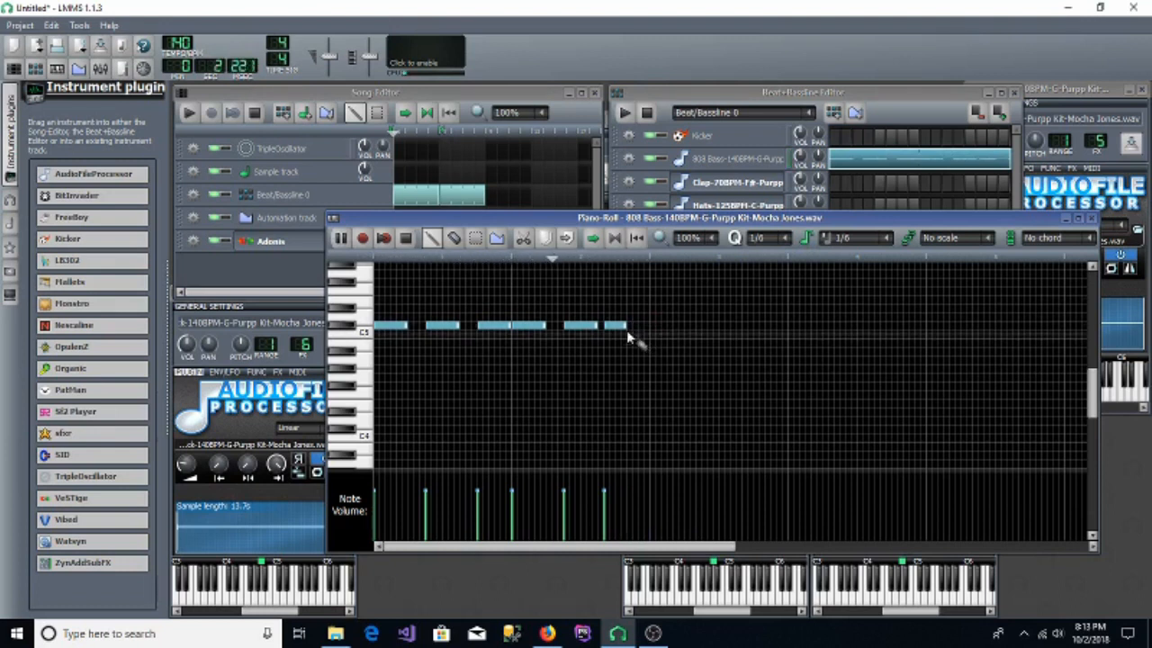
pyautogui.rightClick(614, 326)
# Step: Set the piano roll's quantization to Note lock and the note length to Last note
pyautogui.click(786, 239)
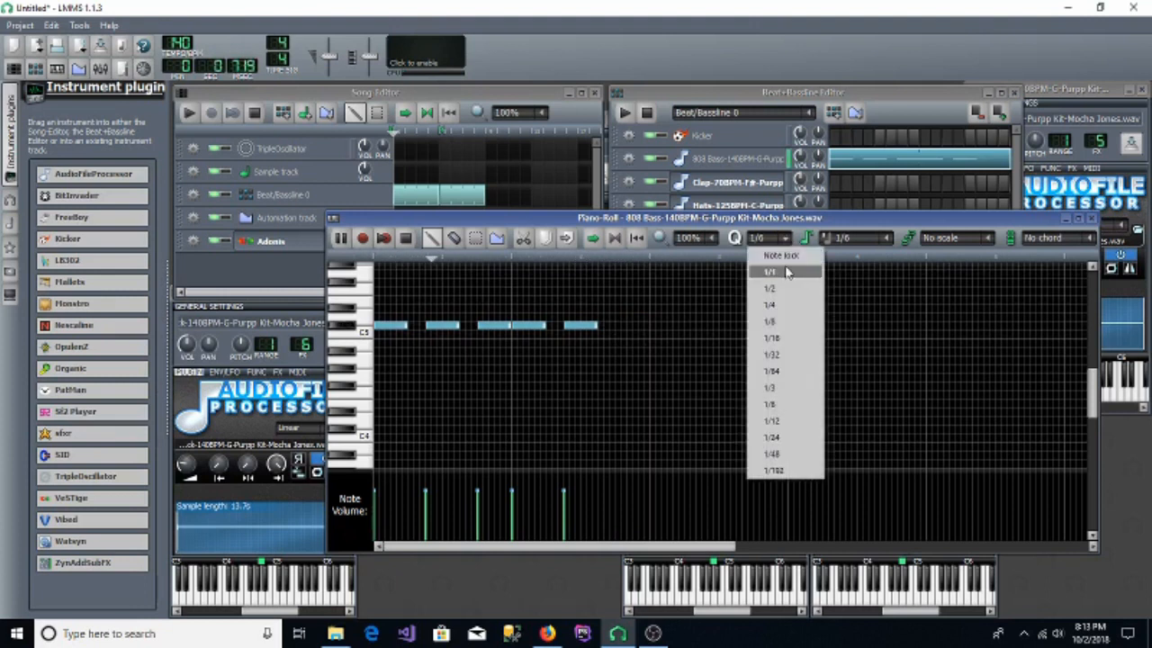
pyautogui.click(784, 257)
pyautogui.click(787, 239)
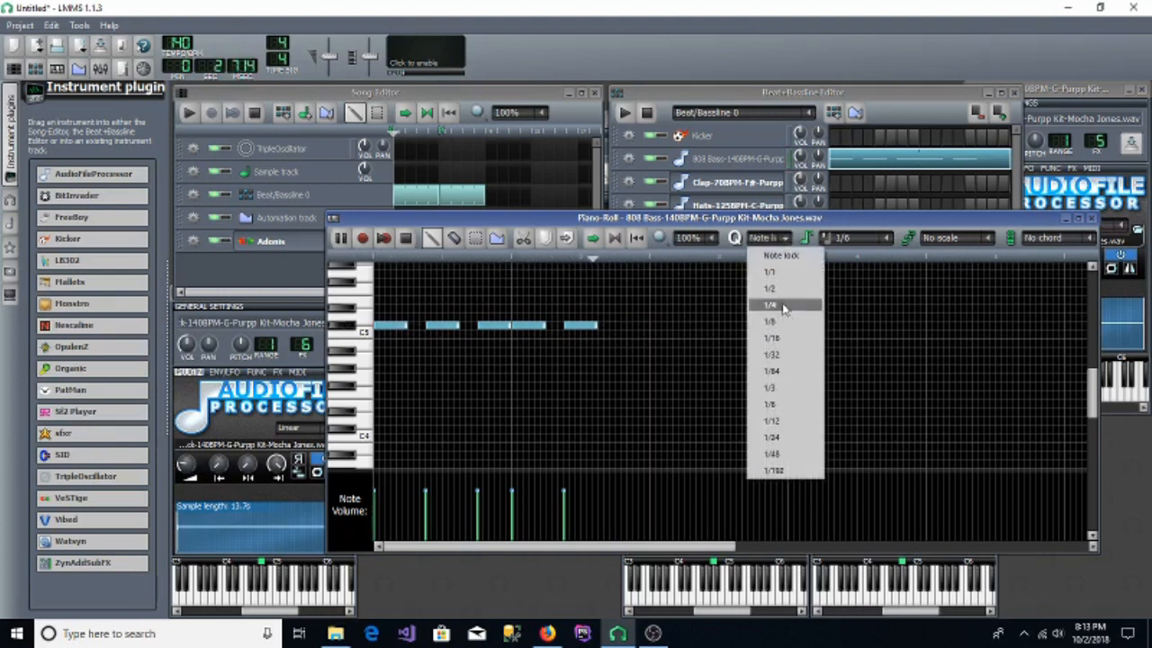
pyautogui.click(802, 258)
pyautogui.click(788, 245)
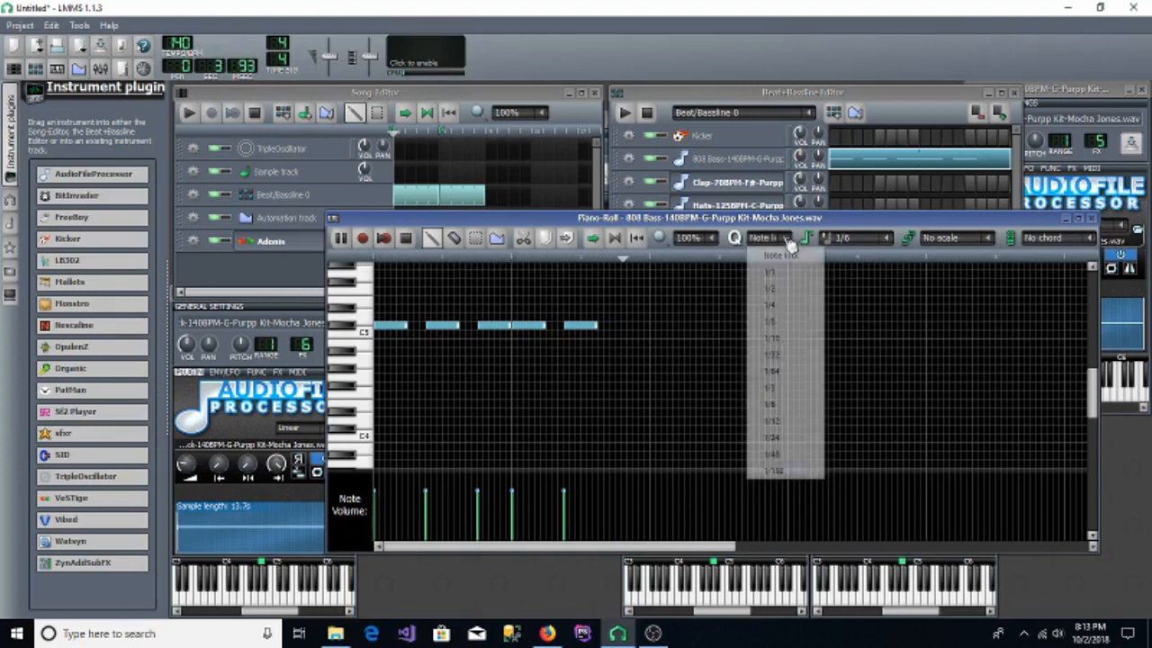
pyautogui.click(895, 238)
pyautogui.click(853, 256)
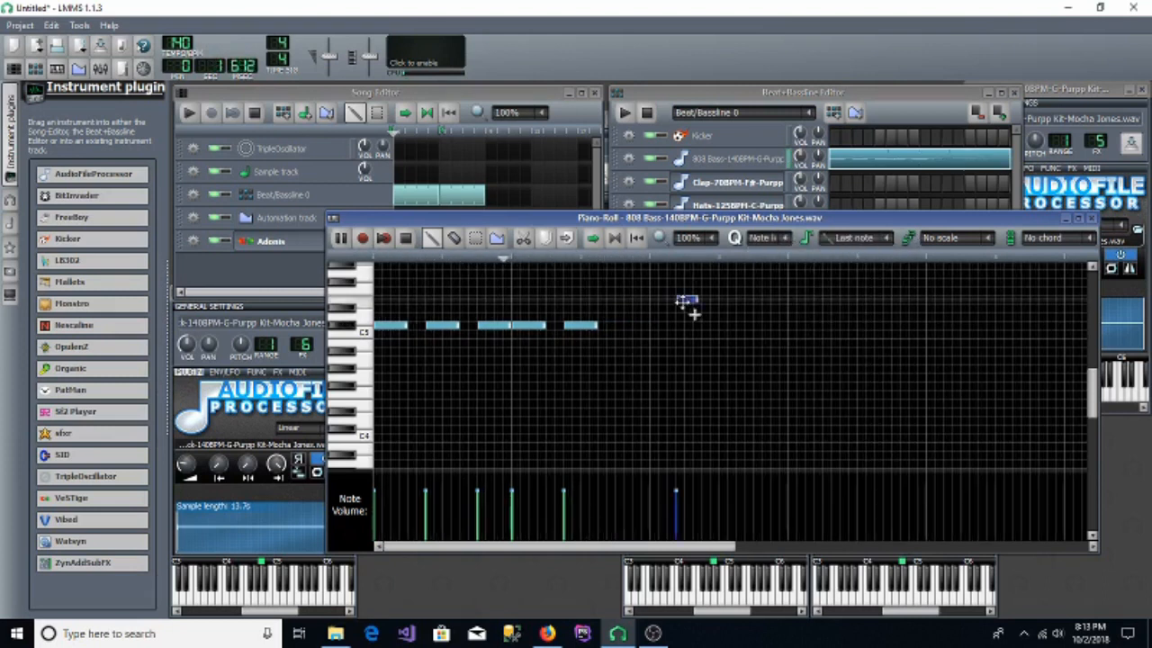
# Step: Try placing and selecting a single short C#5 note near the second bar's end, and cancel the new-project prompt
pyautogui.click(650, 341)
pyautogui.moveTo(650, 339); pyautogui.dragTo(634, 325)
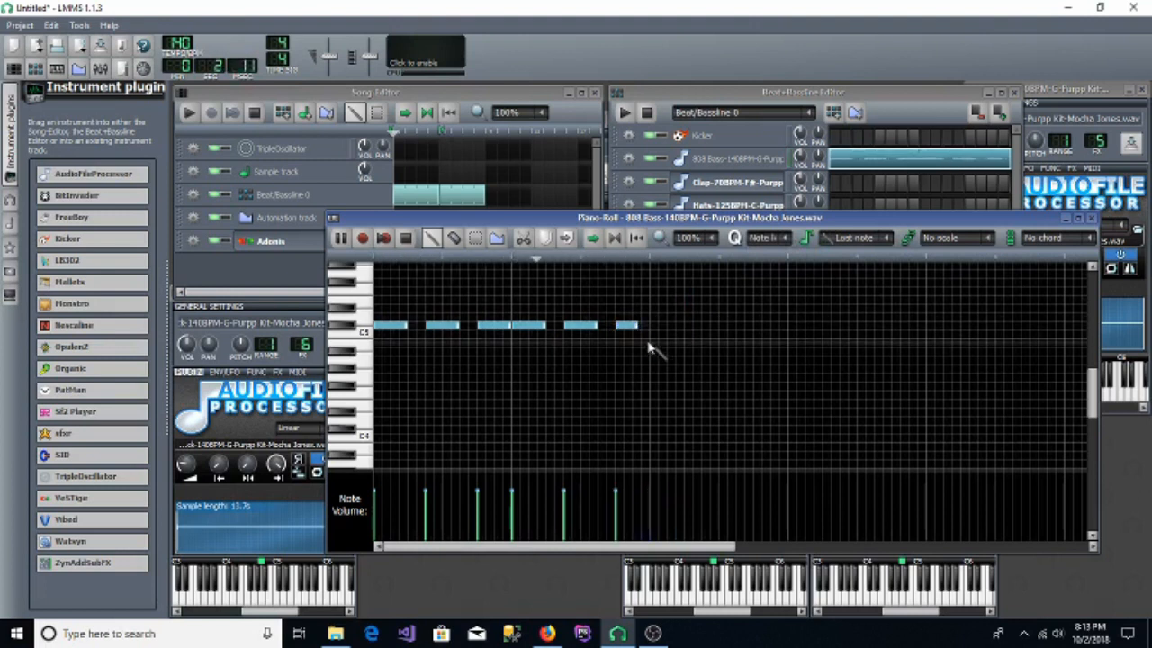
pyautogui.click(635, 326)
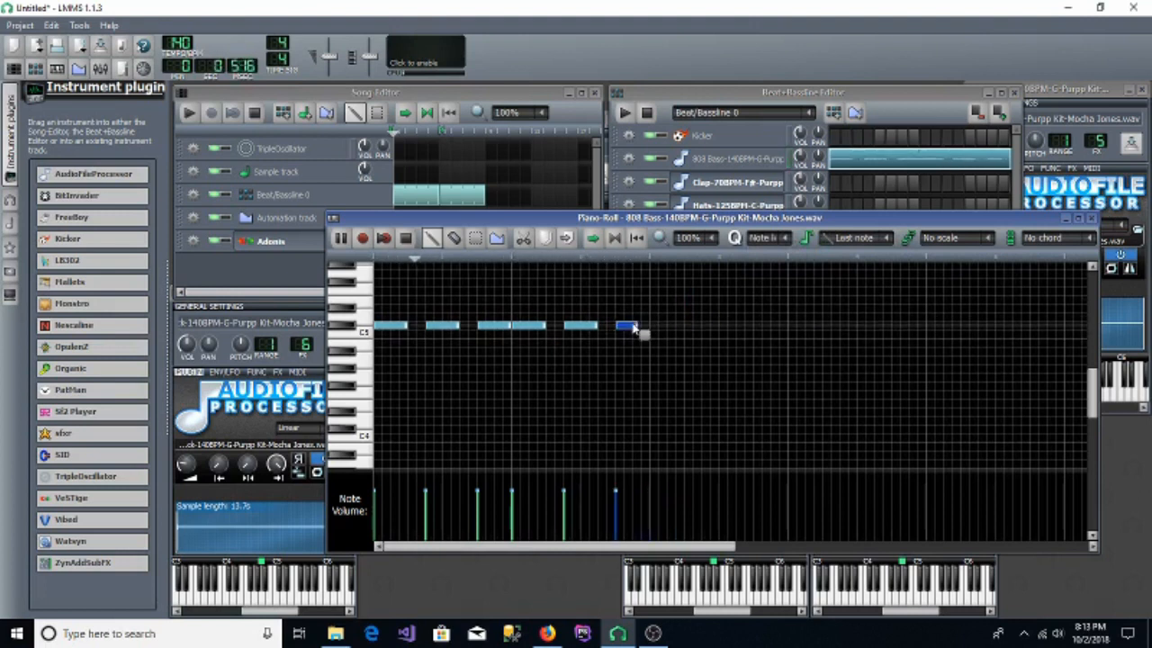
pyautogui.hotkey('ctrl', 'n')
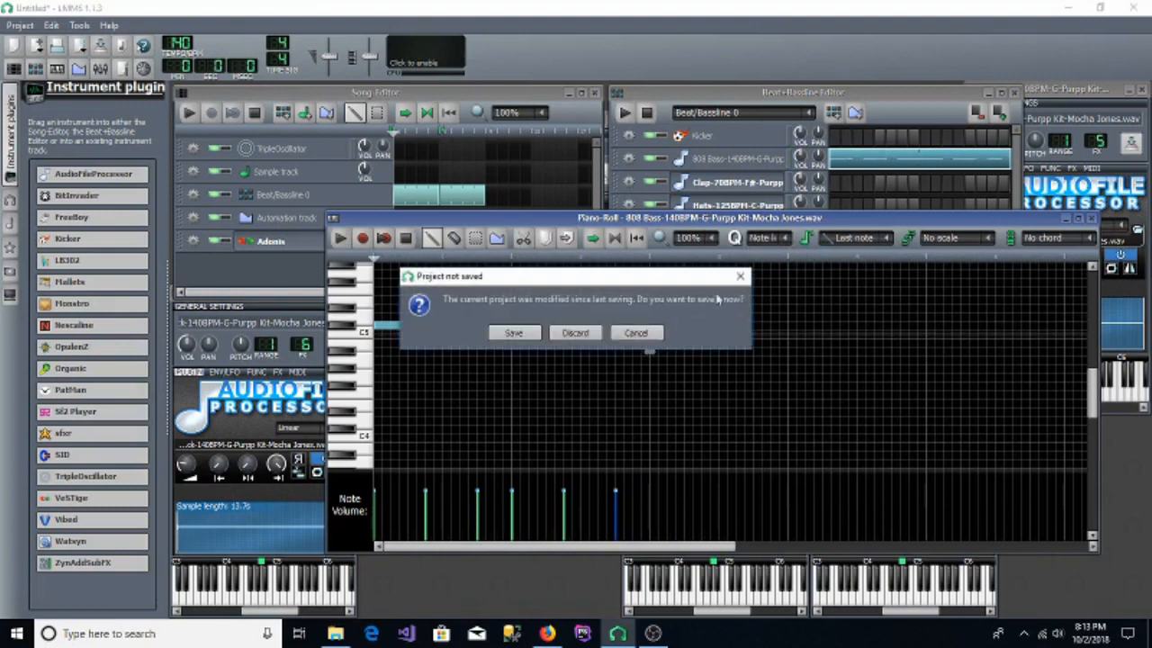
pyautogui.click(736, 281)
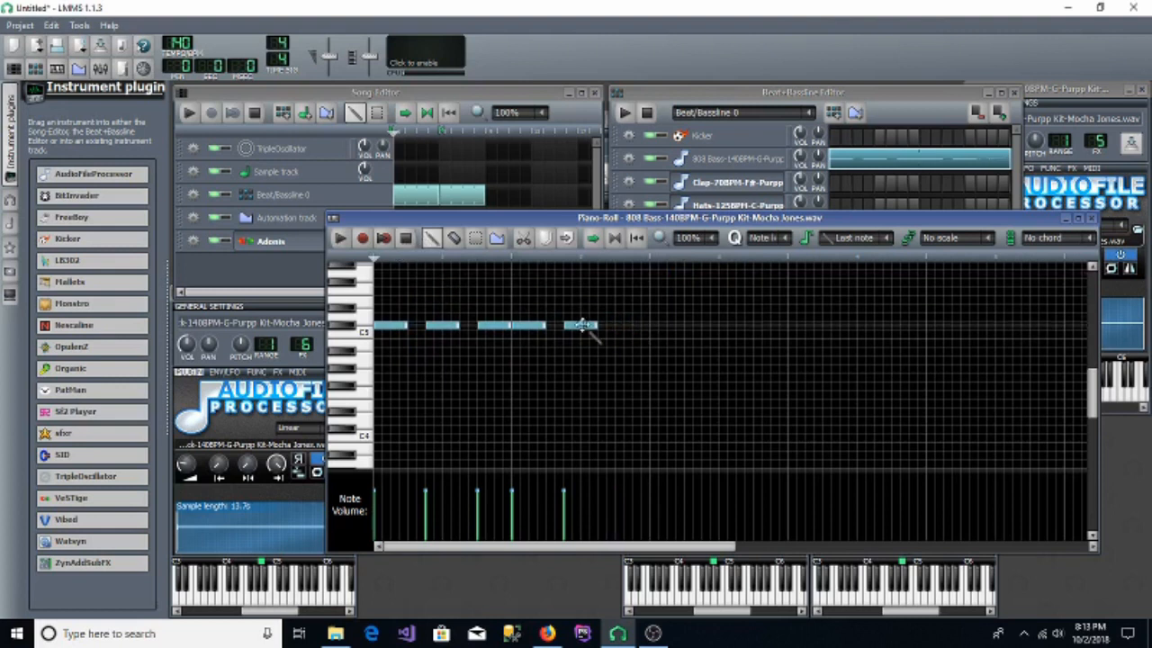
# Step: Fill the last quarter of the second bar with two adjacent C#5 notes, each about 1/8 long
pyautogui.click(626, 325)
pyautogui.click(634, 326)
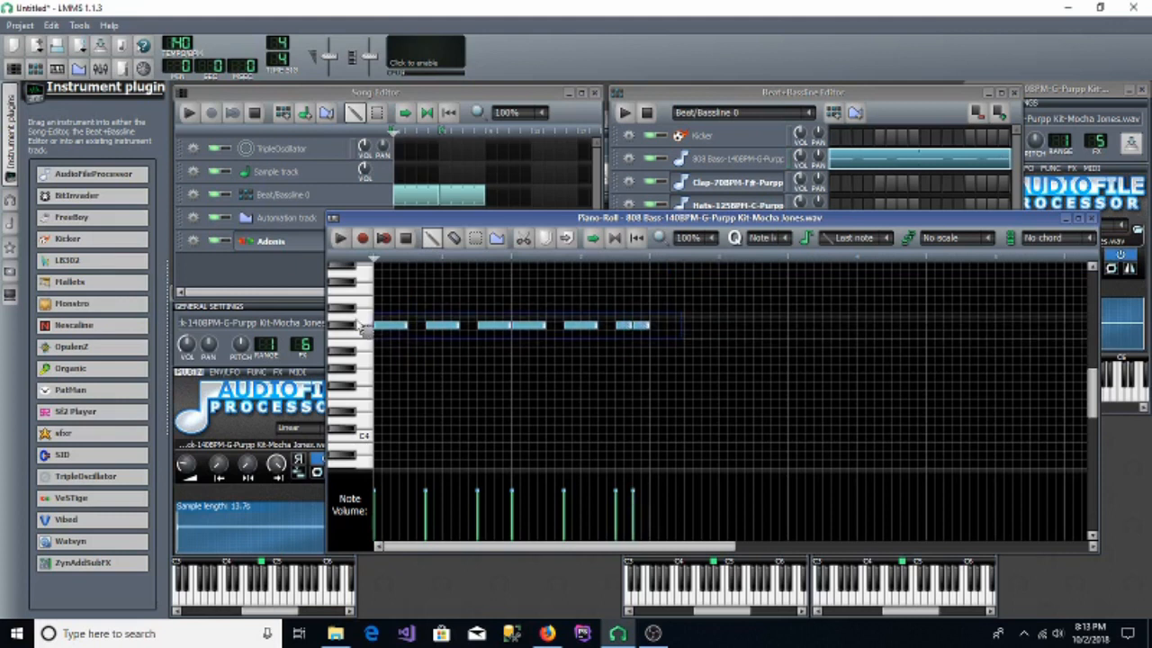
# Step: Copy the two-bar phrase to G#5 in bars 3–4, F#5 in bars 5–6 and D#5 in bars 7–8, maximizing the piano roll
pyautogui.hotkey('ctrl', 'a')
pyautogui.moveTo(400, 325); pyautogui.dragTo(1014, 358)
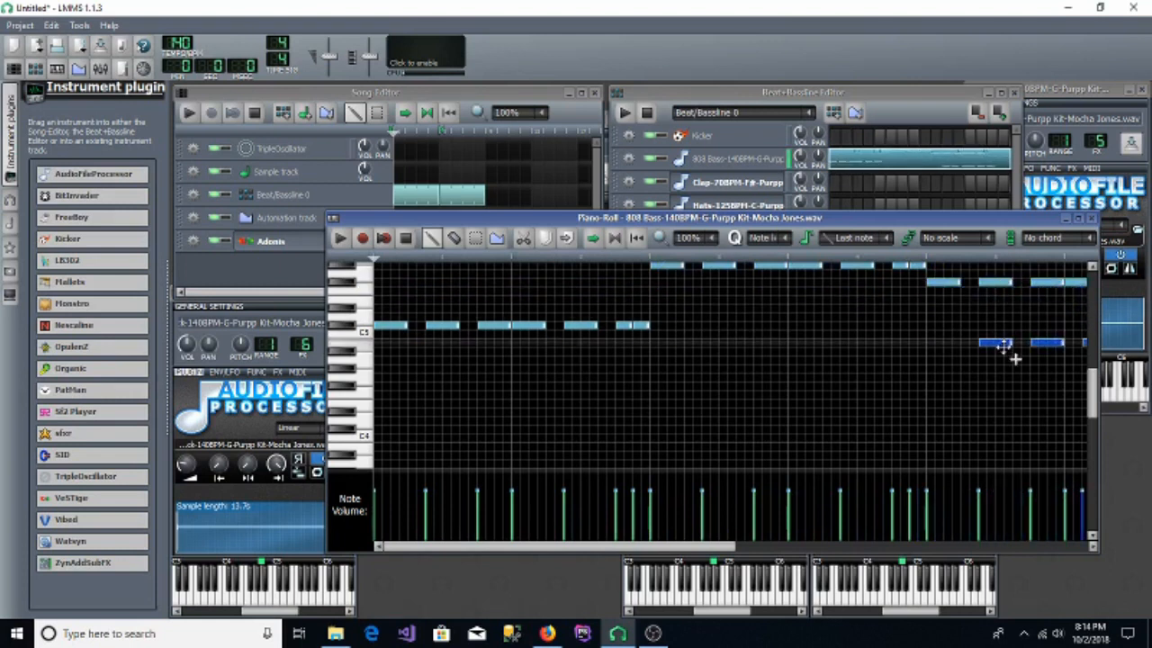
pyautogui.doubleClick(739, 218)
pyautogui.moveTo(849, 413); pyautogui.dragTo(1076, 376)
# Step: Play the extended 808 Bass pattern, then close the piano roll and reopen the pattern in it
pyautogui.click(187, 99)
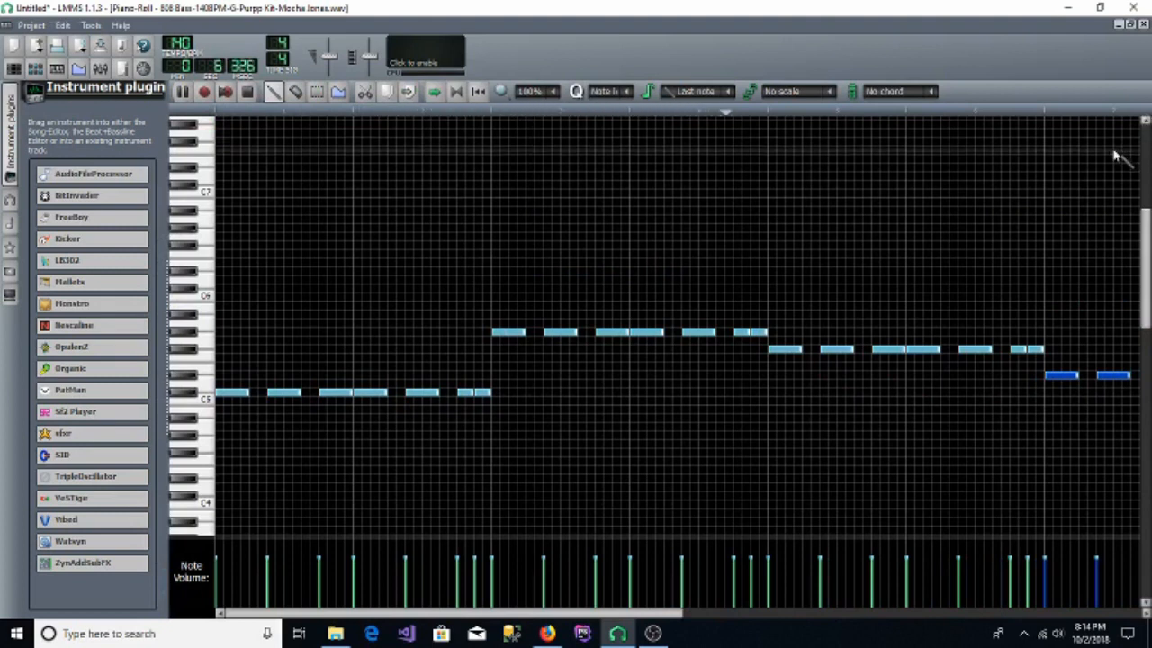
pyautogui.click(1143, 25)
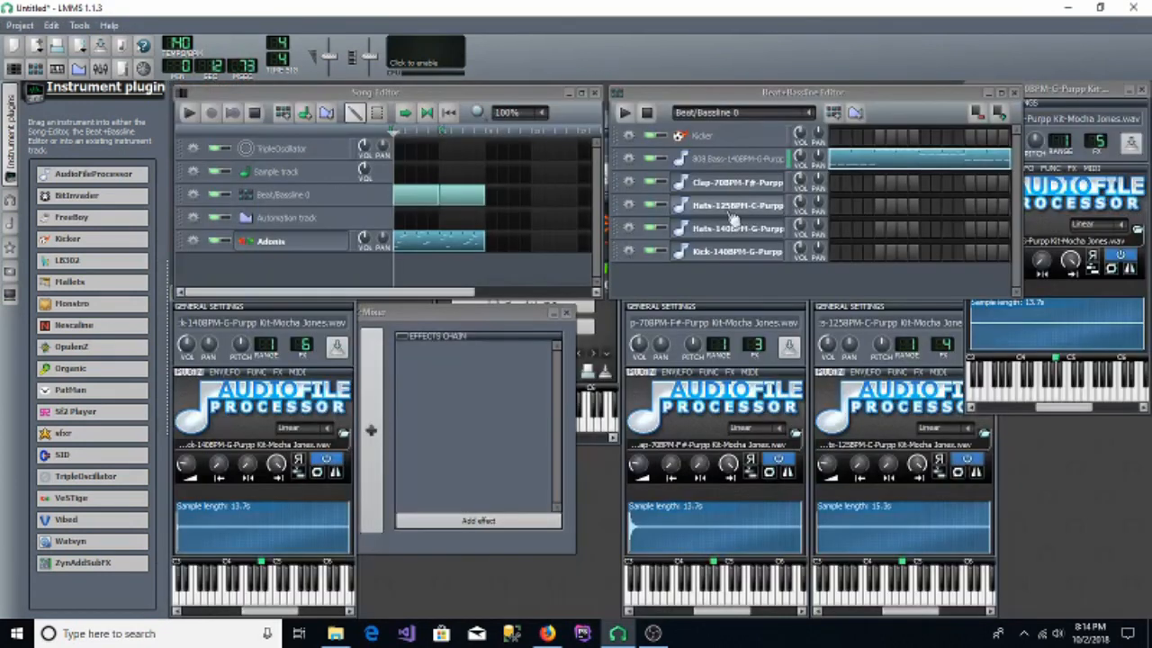
pyautogui.rightClick(880, 162)
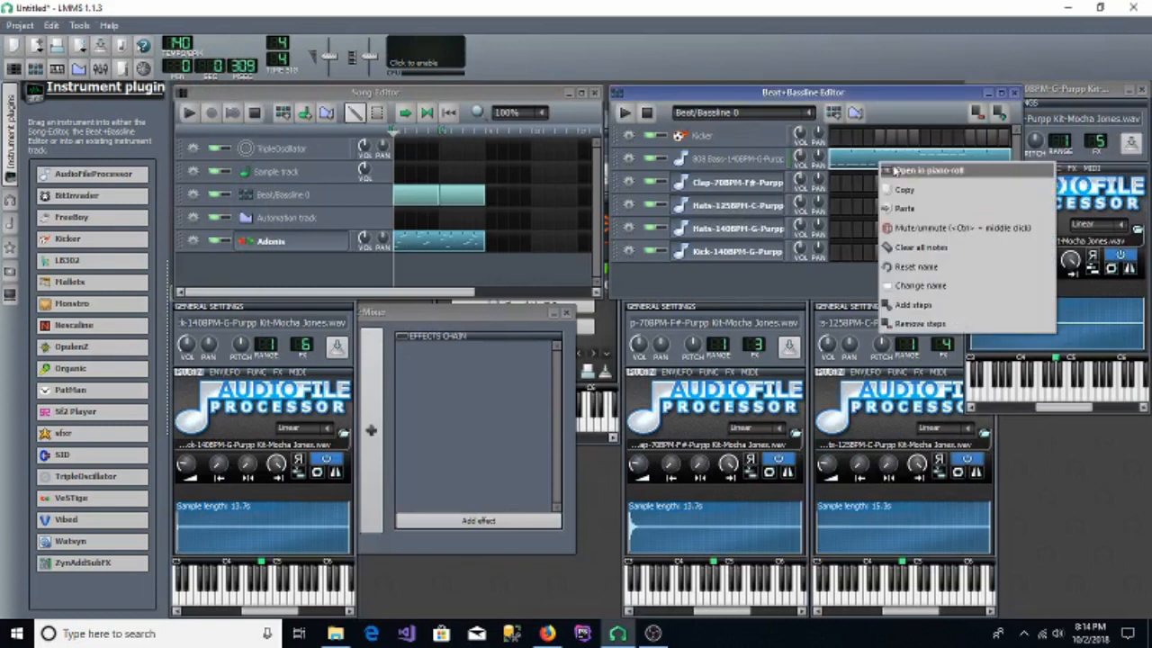
pyautogui.click(896, 171)
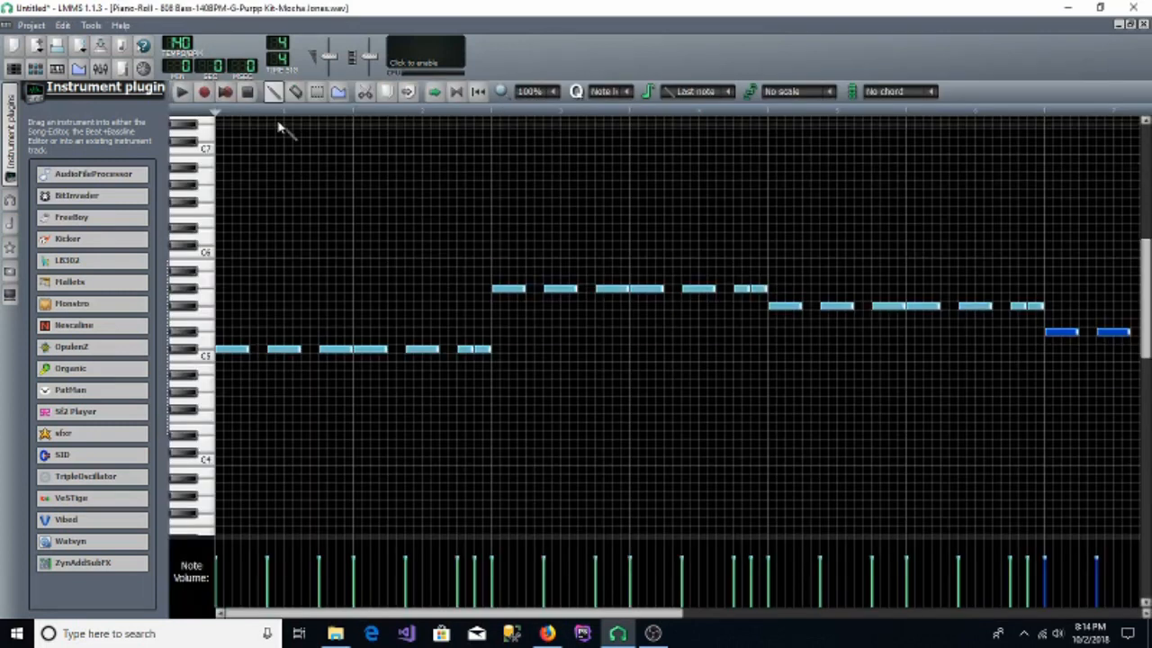